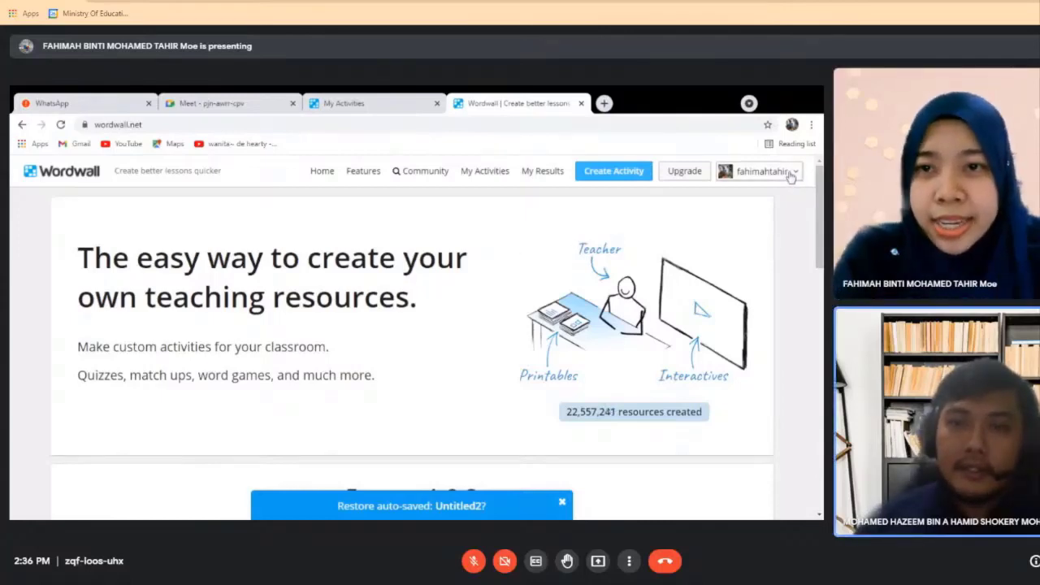
# Log out of the current account and sign up for a Basic account through Google sign-in
pyautogui.click(789, 174)
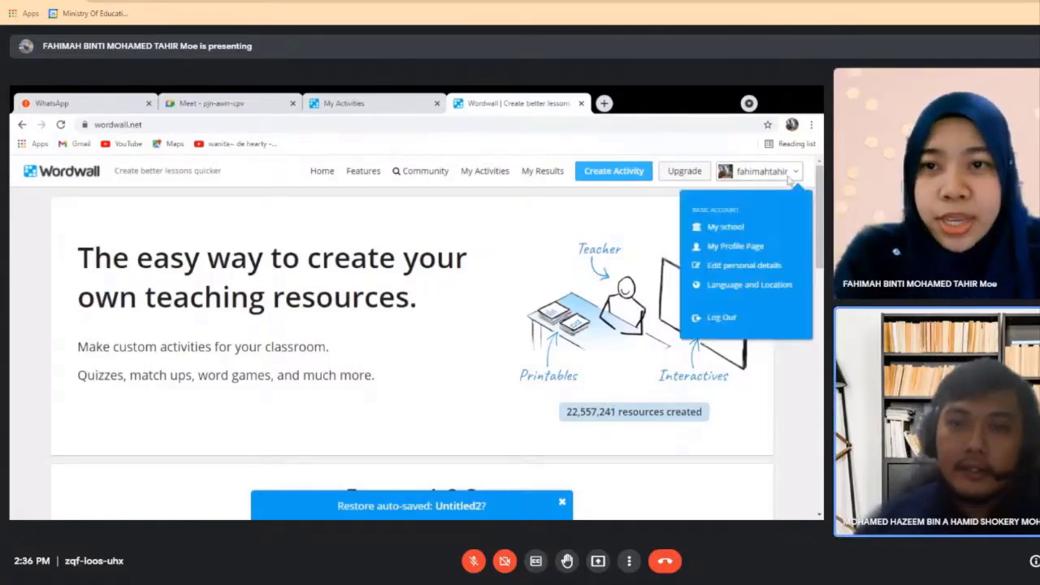
pyautogui.click(723, 317)
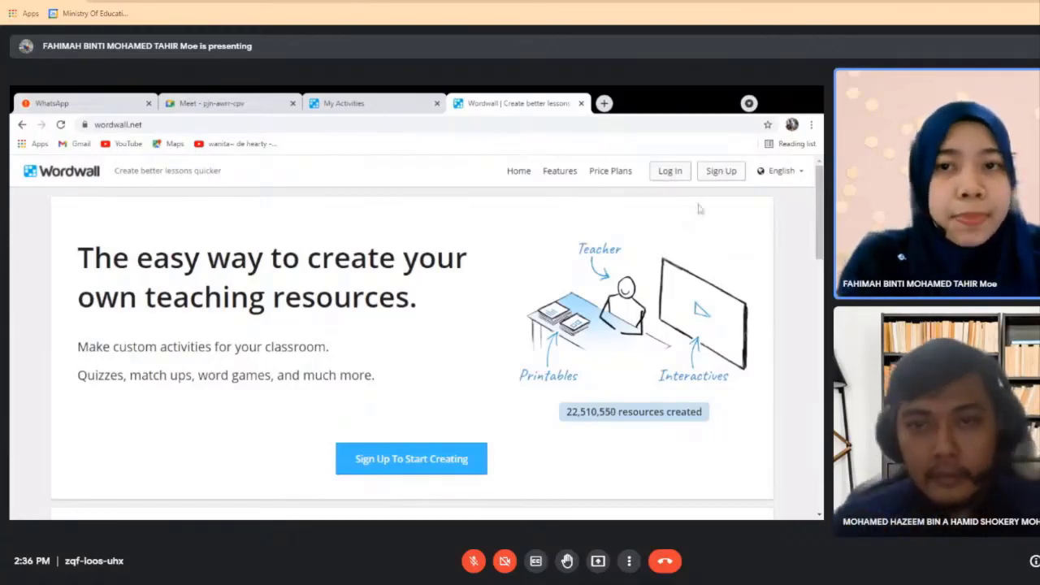
pyautogui.click(722, 171)
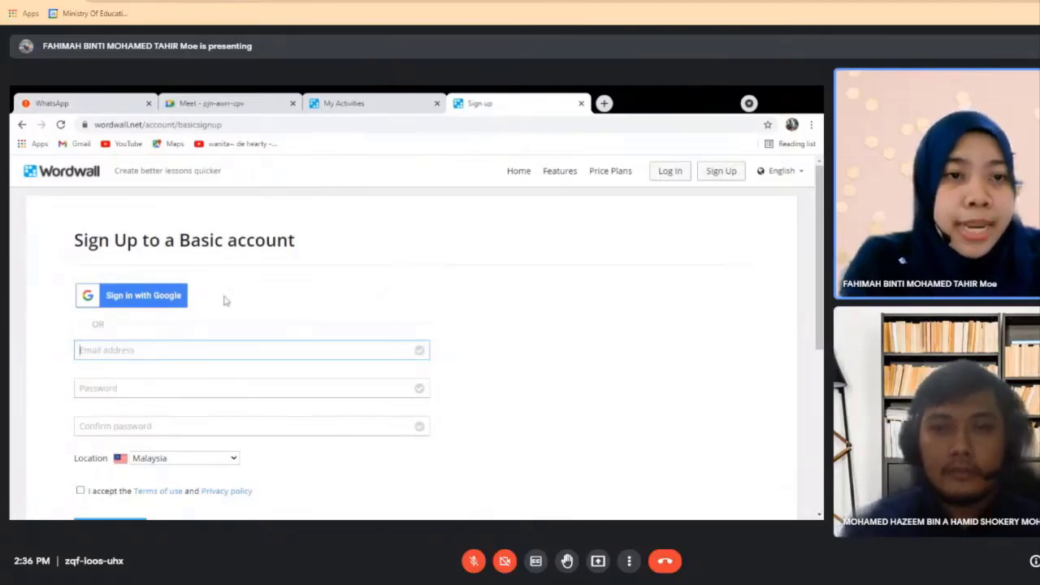
pyautogui.click(163, 298)
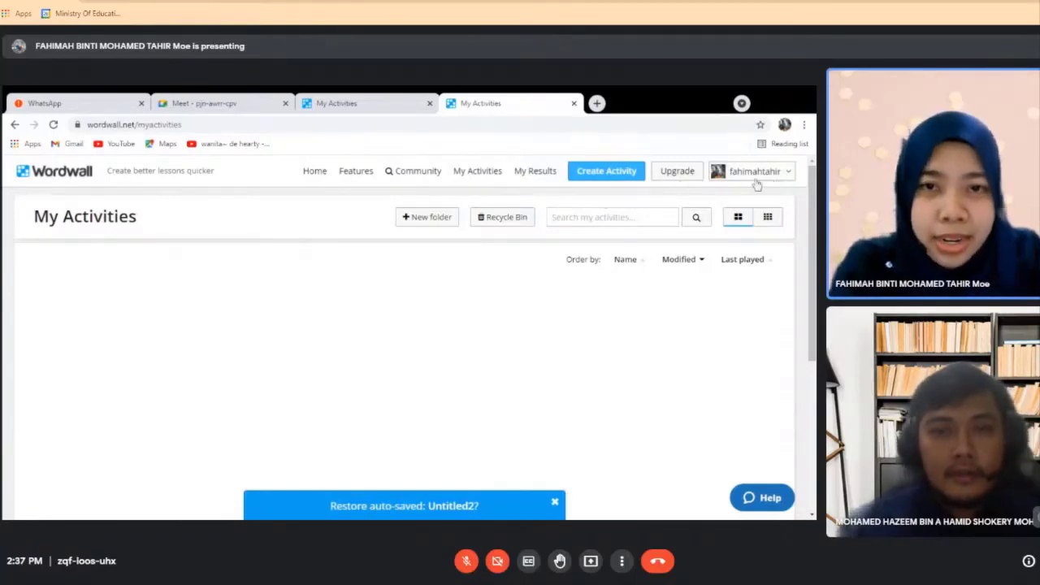
# Open the account upgrade page and examine the prices and features of the Basic, Standard and Pro plans
pyautogui.click(679, 174)
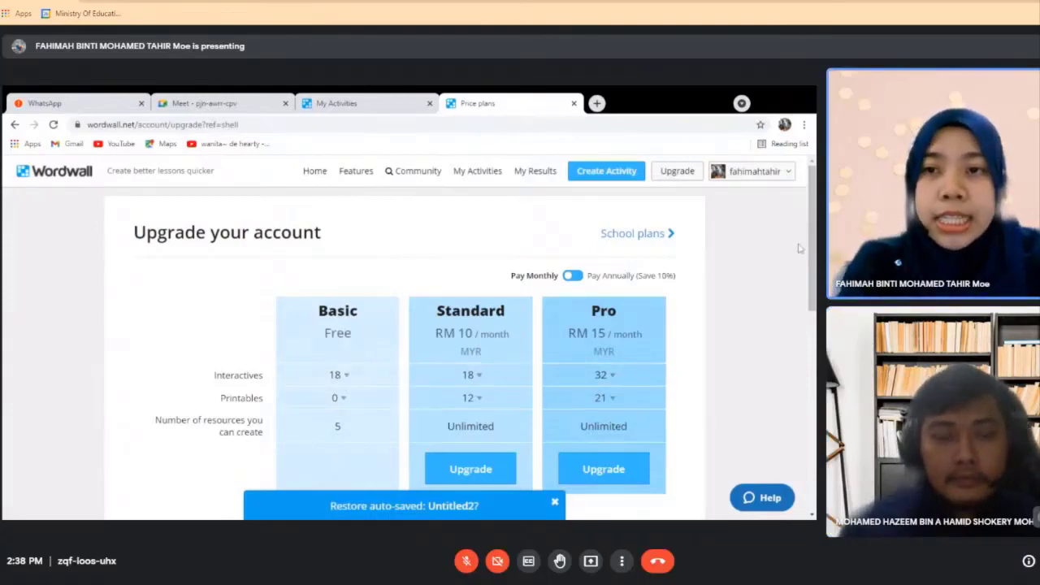
pyautogui.moveTo(812, 220); pyautogui.dragTo(813, 363)
pyautogui.scroll(4, 676, 271)
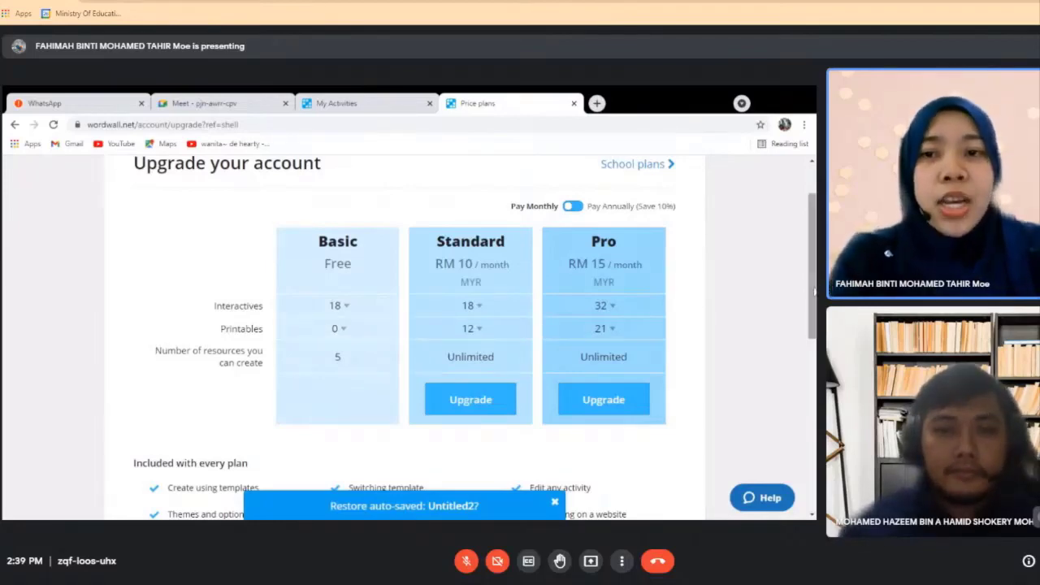
pyautogui.scroll(-3, 815, 277)
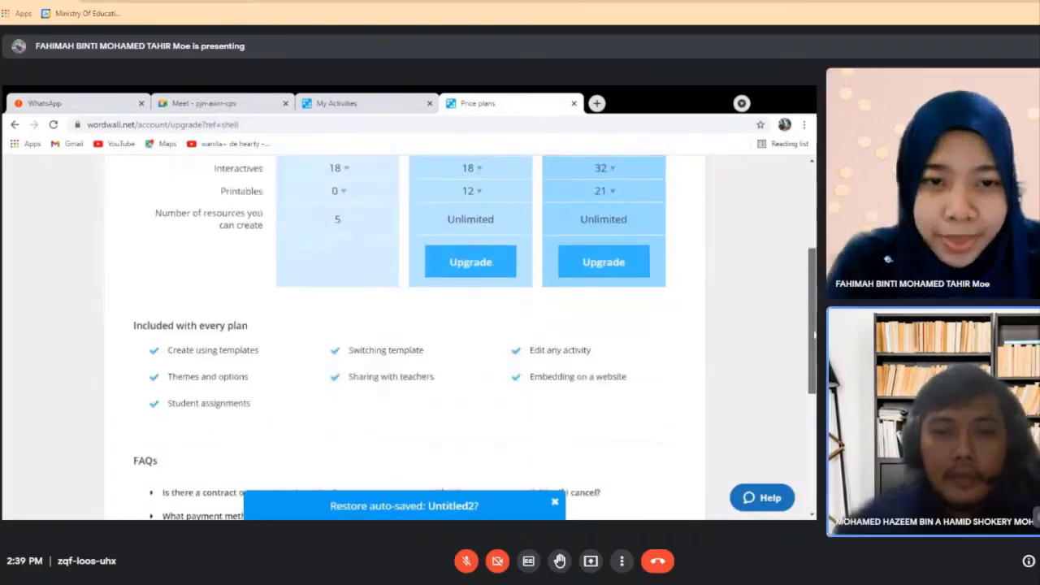
pyautogui.scroll(3, 815, 255)
pyautogui.scroll(2, 815, 254)
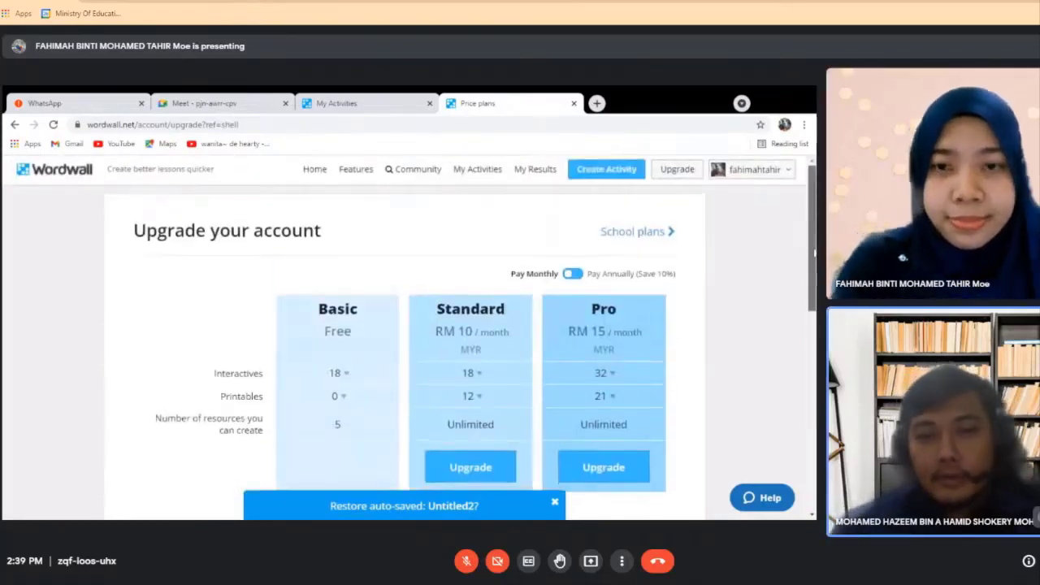
pyautogui.scroll(-2, 815, 270)
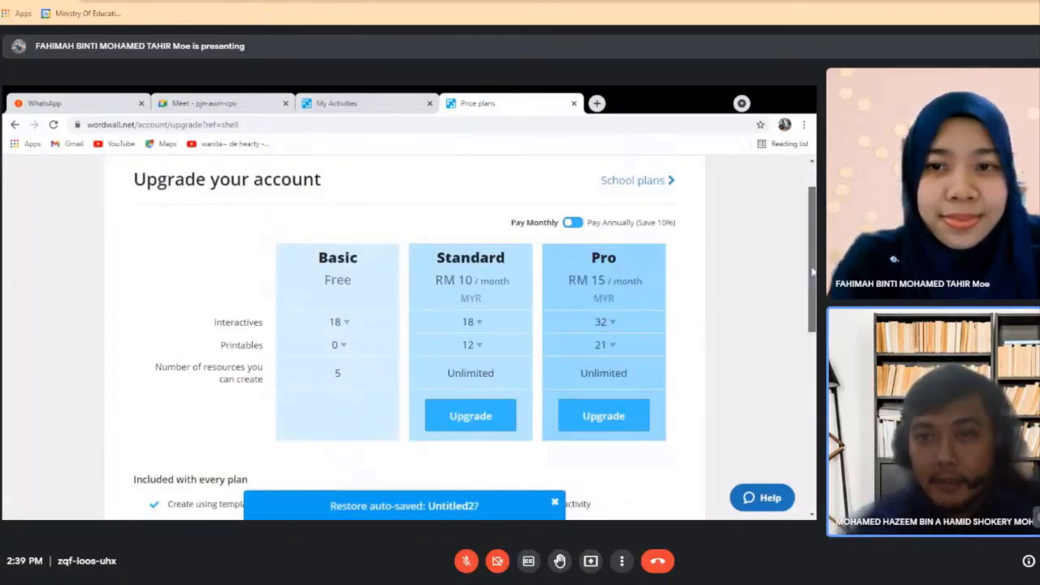
pyautogui.moveTo(813, 272); pyautogui.dragTo(813, 280)
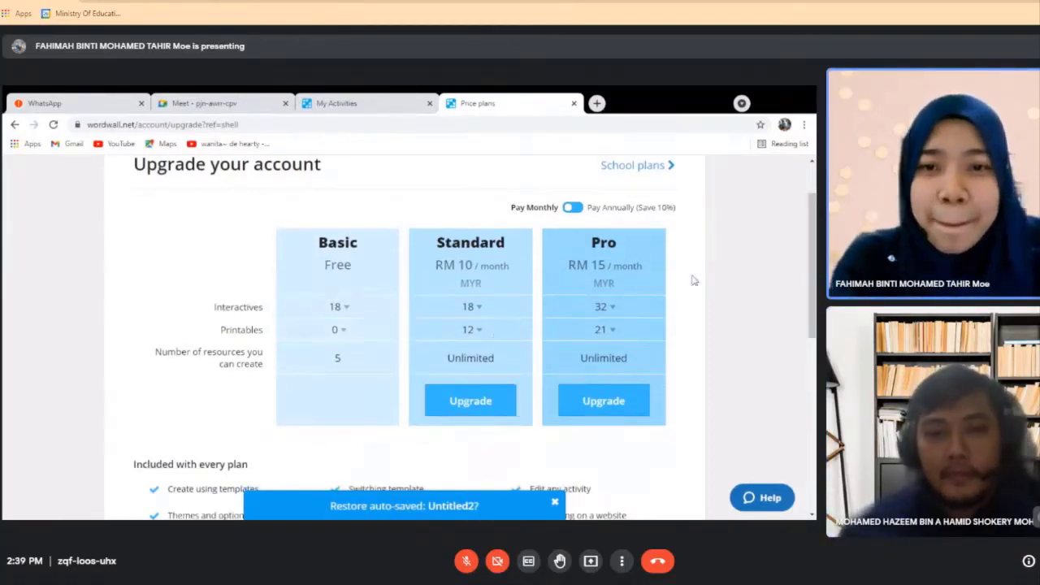
pyautogui.moveTo(814, 257); pyautogui.dragTo(814, 211)
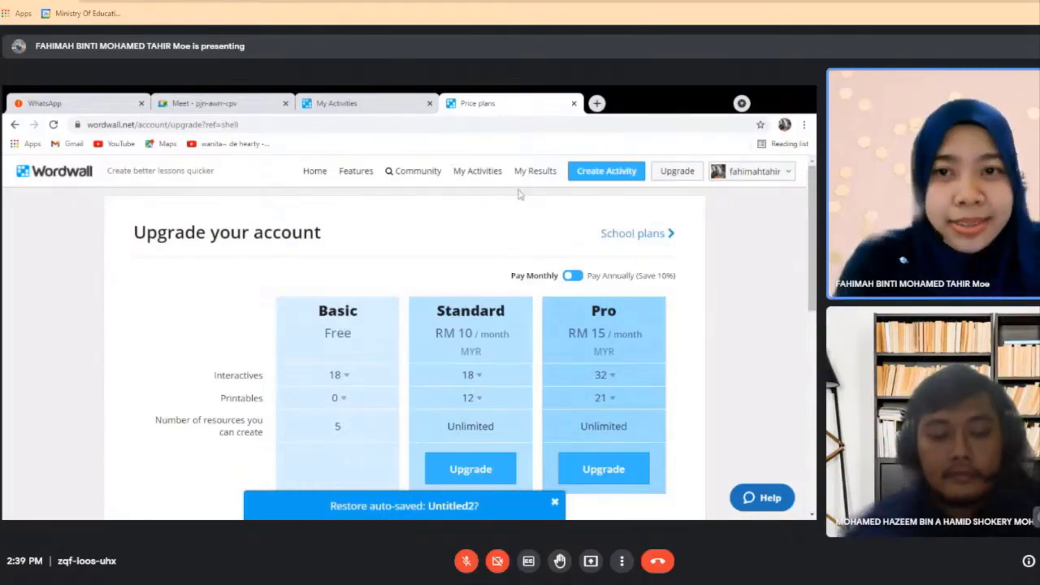
# Start a new activity, look through the available templates and choose the Quiz template
pyautogui.click(608, 174)
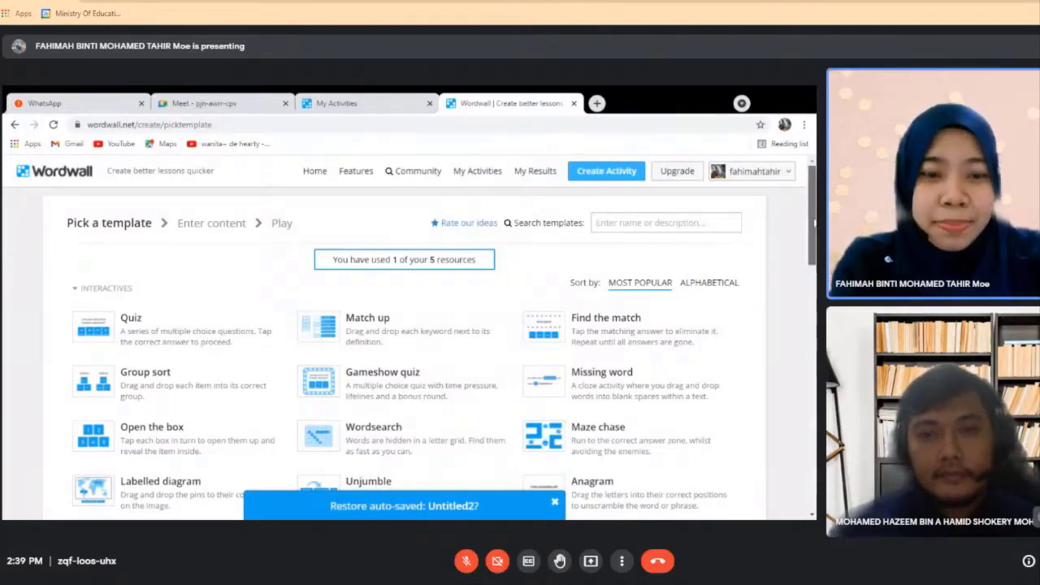
pyautogui.scroll(-2, 813, 221)
pyautogui.scroll(2, 813, 221)
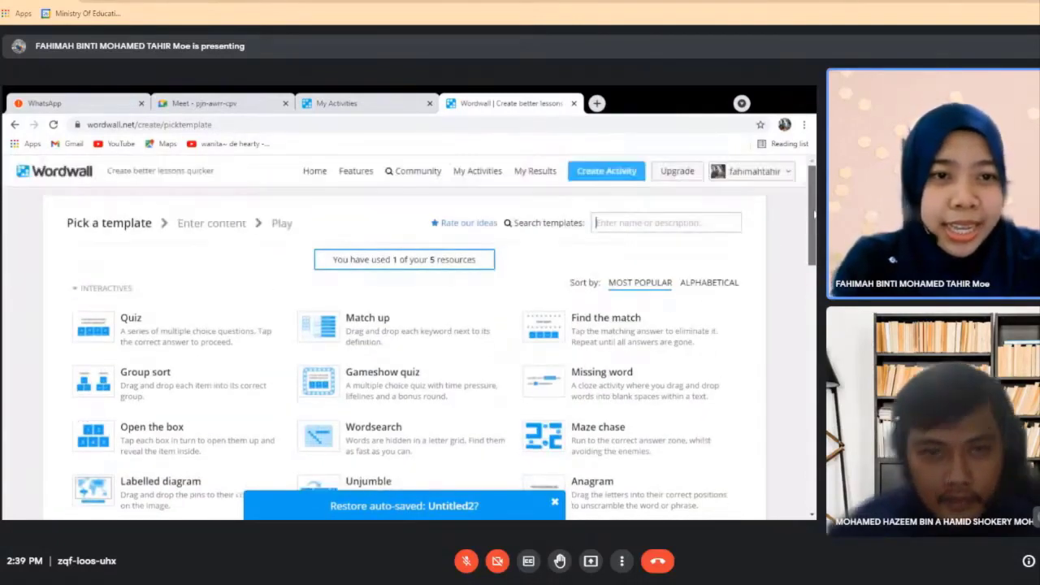
pyautogui.scroll(-2, 813, 221)
pyautogui.scroll(-3, 813, 264)
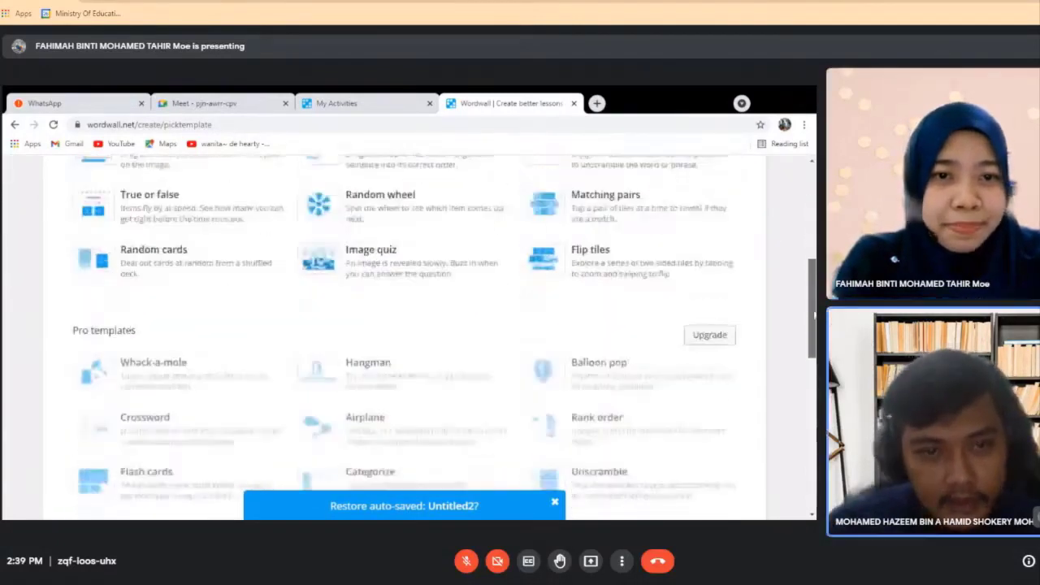
pyautogui.scroll(2, 813, 264)
pyautogui.moveTo(814, 264); pyautogui.dragTo(812, 226)
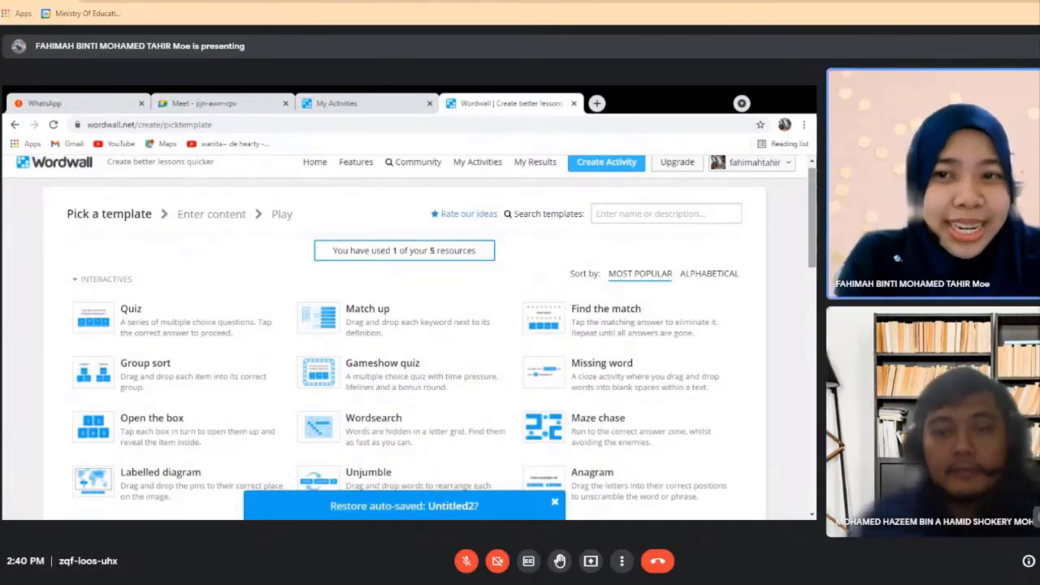
pyautogui.scroll(-1, 812, 218)
pyautogui.scroll(1, 813, 218)
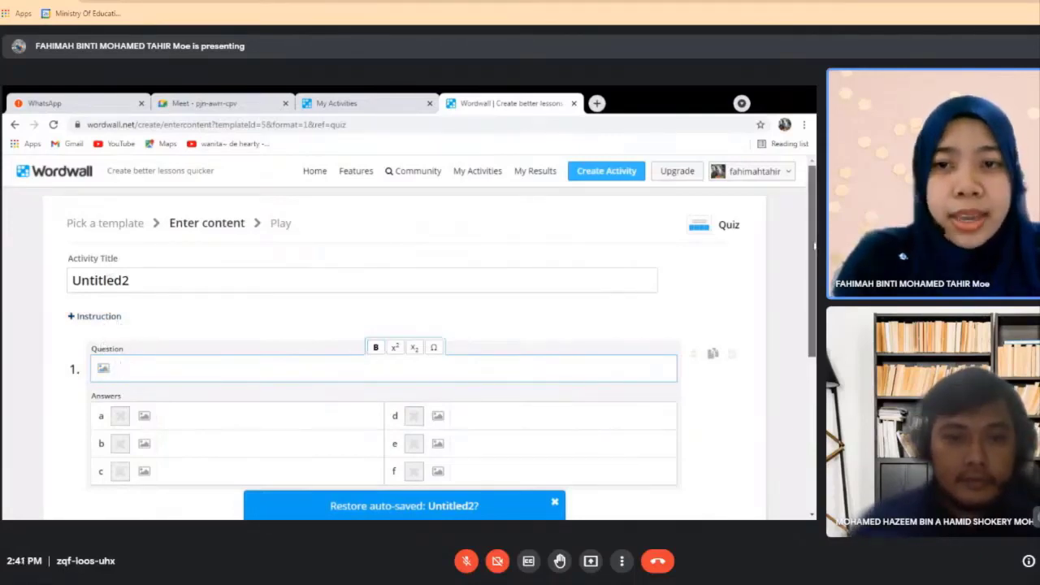
# Clear the default activity title of the new quiz
pyautogui.scroll(-1, 812, 292)
pyautogui.moveTo(813, 293); pyautogui.dragTo(811, 261)
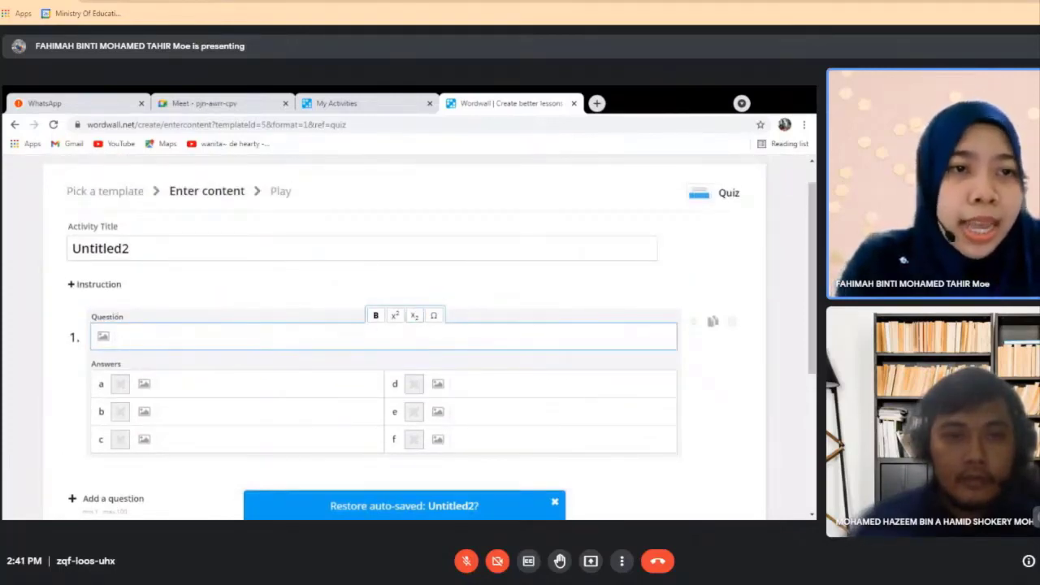
pyautogui.moveTo(133, 249); pyautogui.dragTo(70, 249)
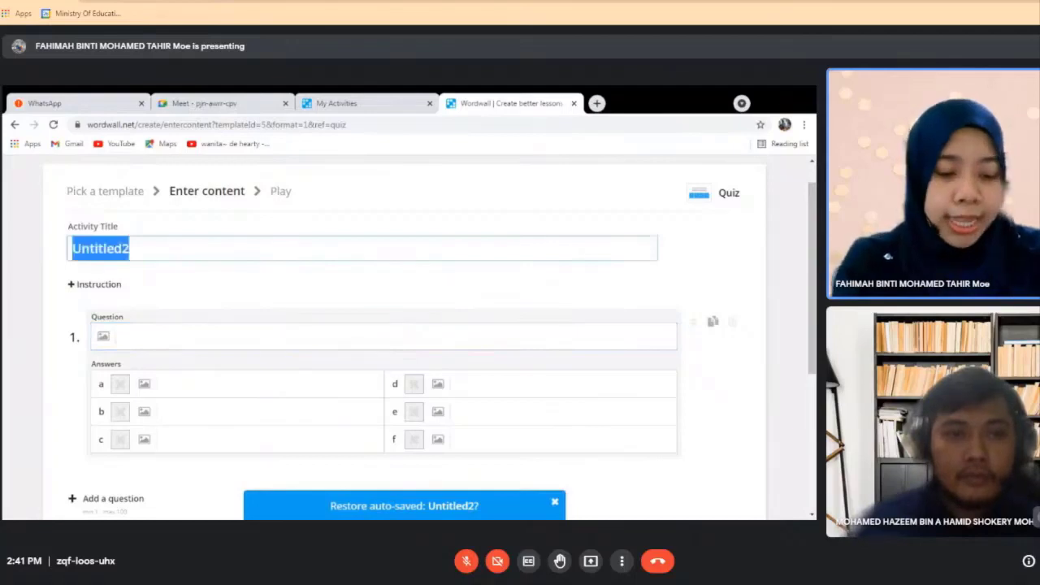
pyautogui.press('BackSpace')
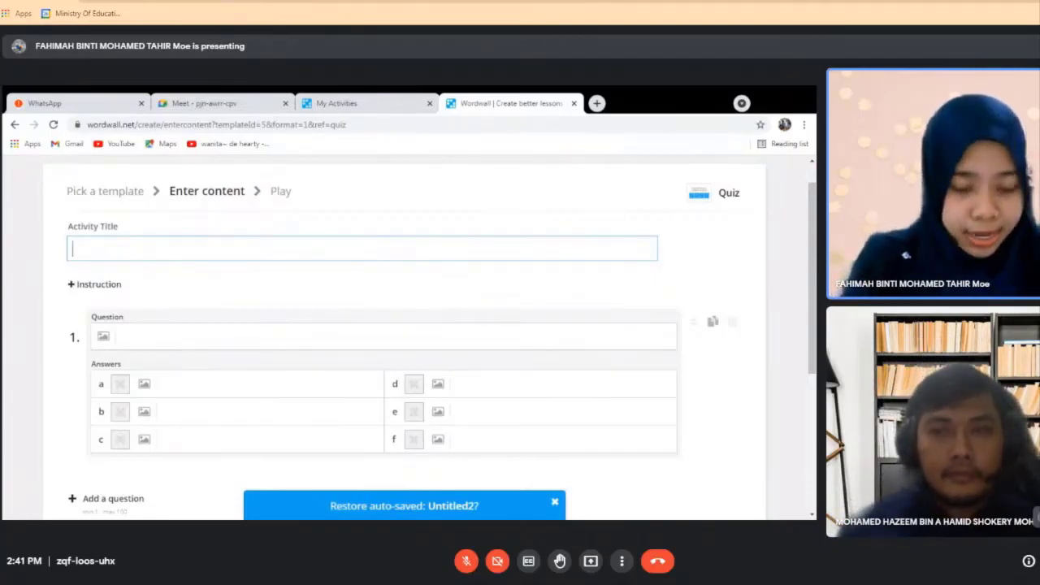
pyautogui.write('A')
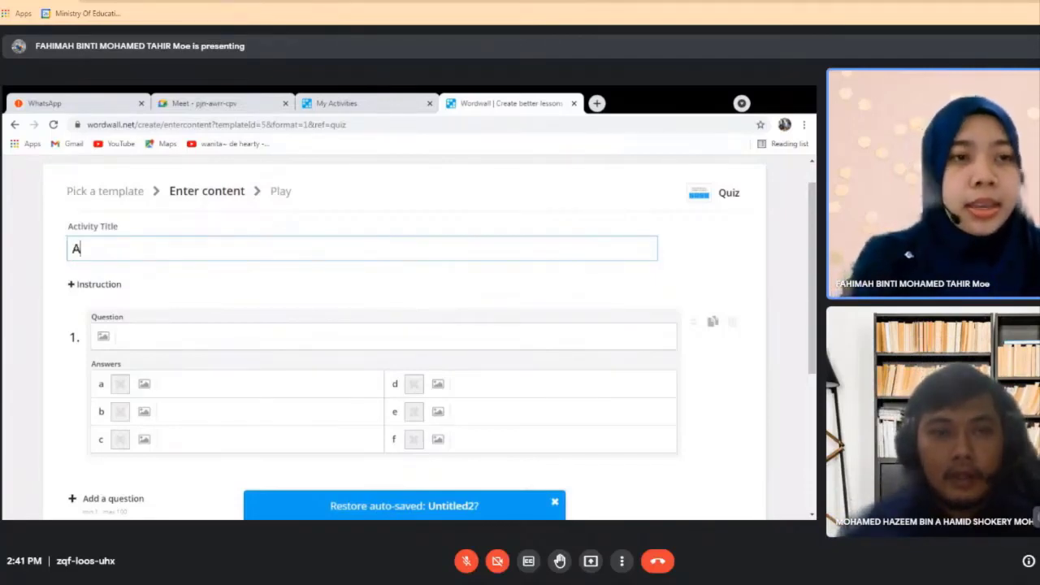
pyautogui.write('lata')
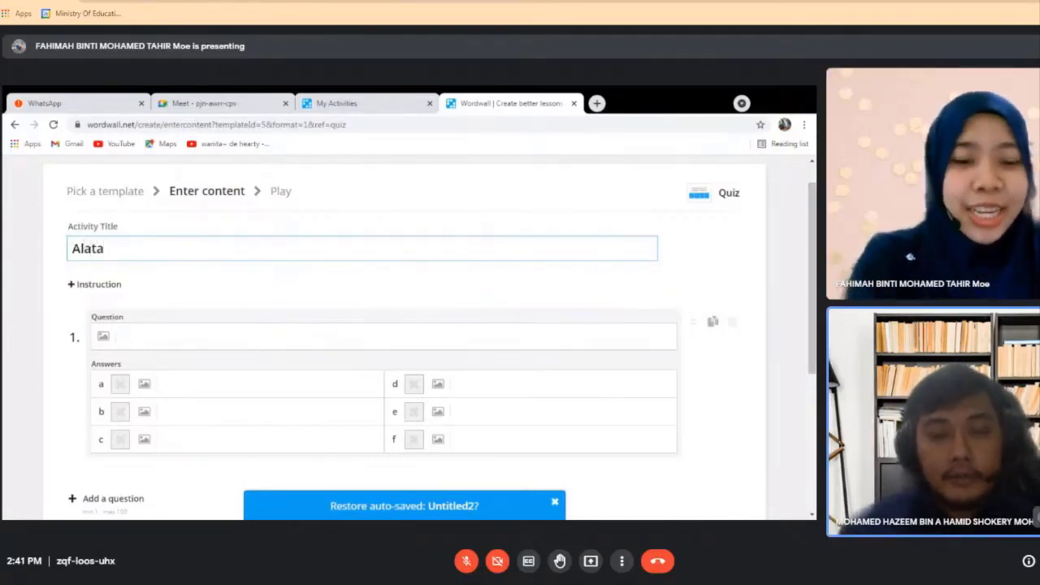
pyautogui.write('n')
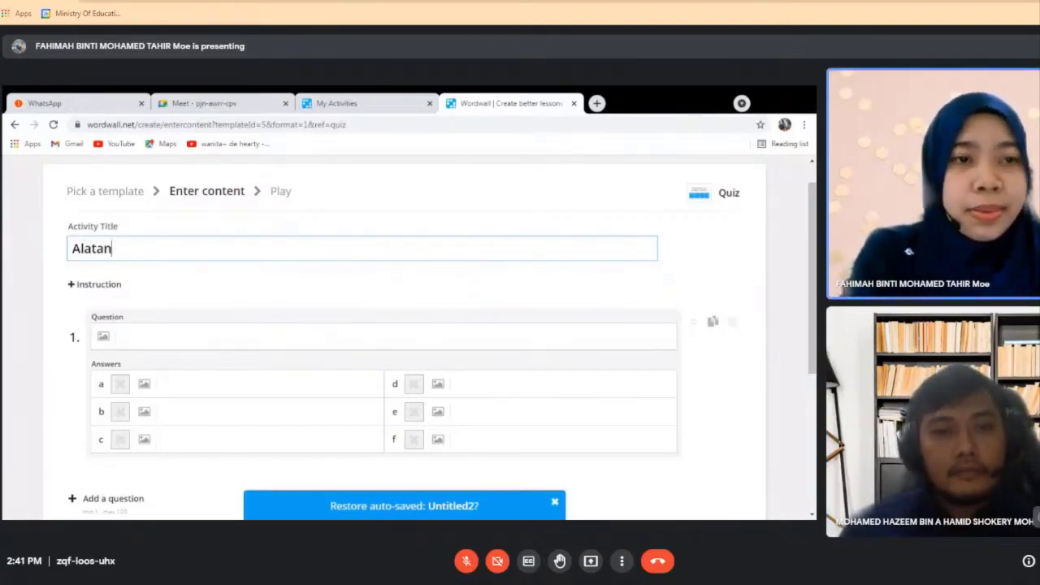
pyautogui.press('BackSpace')
pyautogui.press('BackSpace')
pyautogui.press('BackSpace')
pyautogui.press('BackSpace')
pyautogui.press('BackSpace')
pyautogui.press('BackSpace')
# Enter "Pengurusan Kehidupan- Alatan Kebersihan Diri" as the activity title
pyautogui.write('Pe')
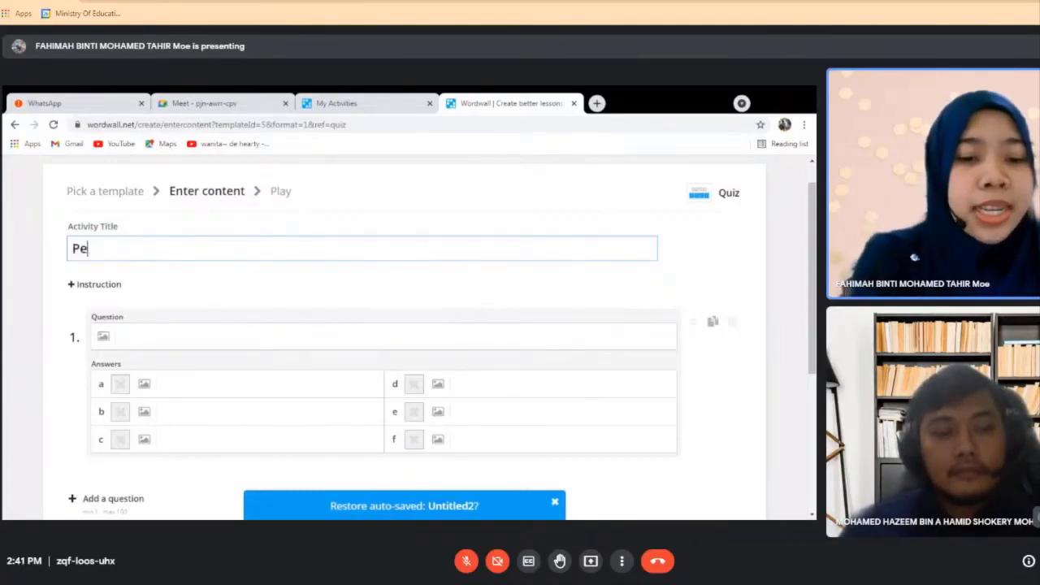
pyautogui.write('ngurusan')
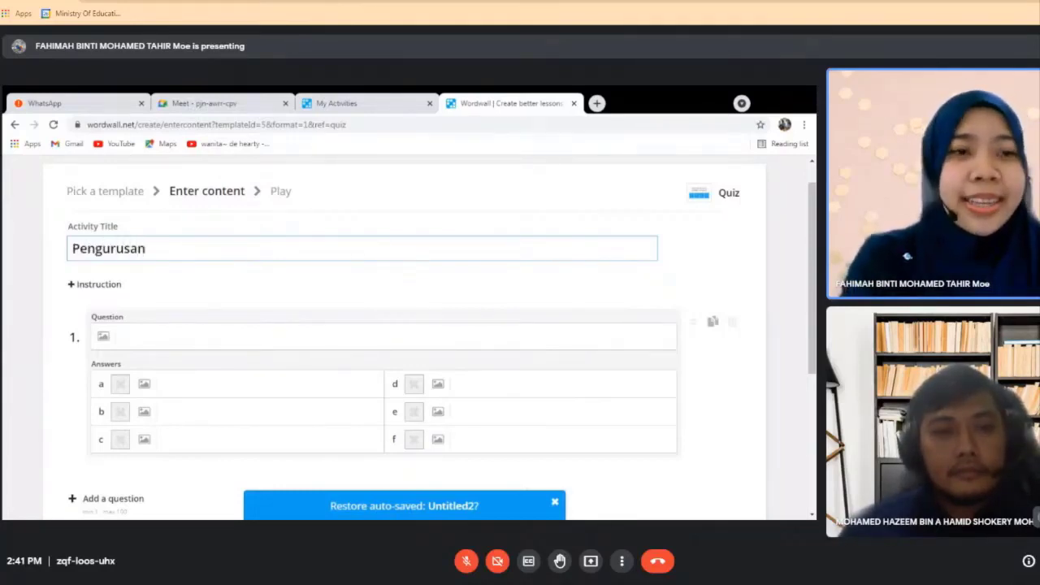
pyautogui.write('k')
pyautogui.press('BackSpace')
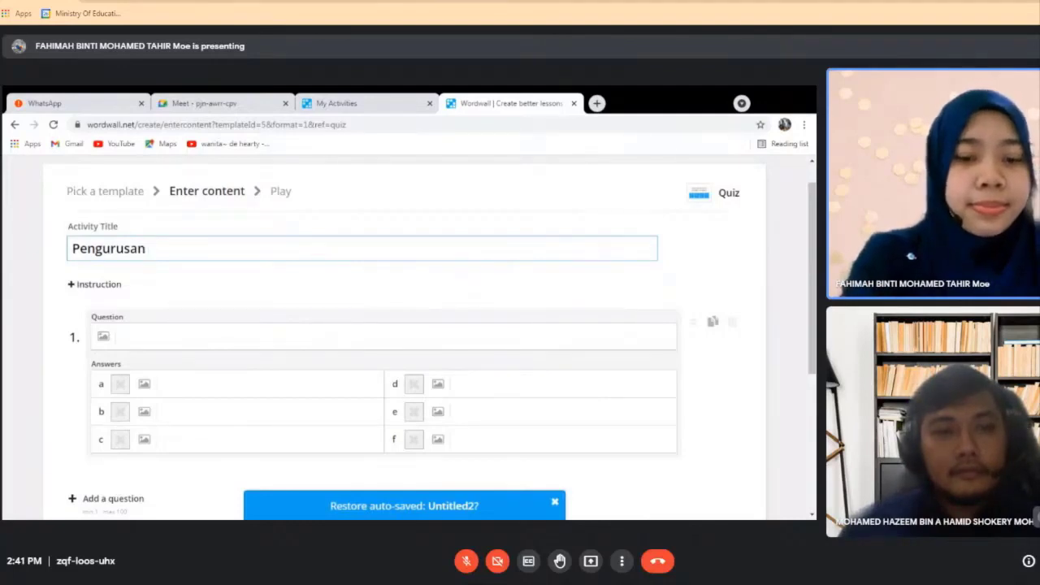
pyautogui.write('Kehidupan-')
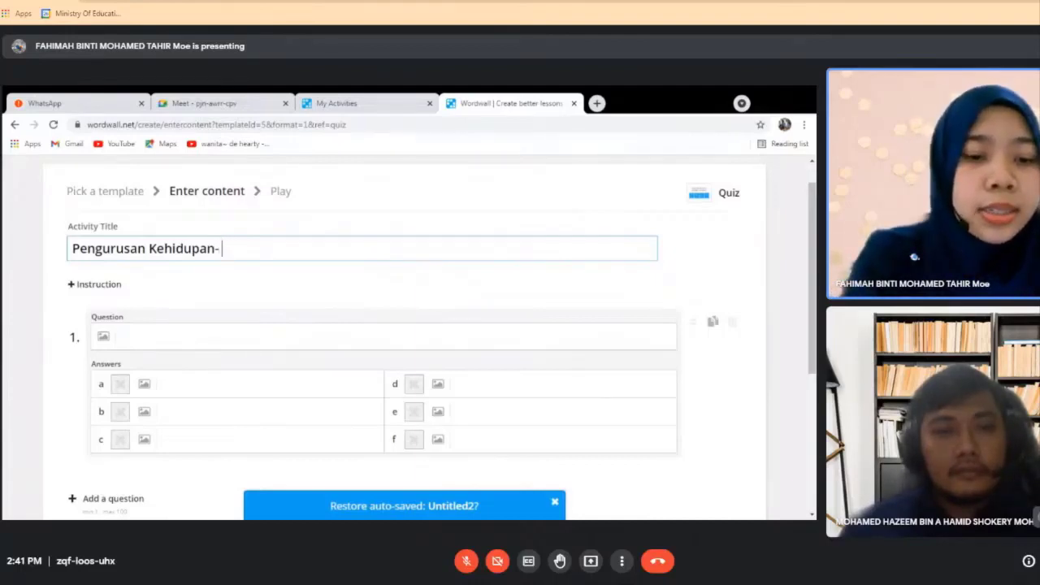
pyautogui.write(' Alatan ')
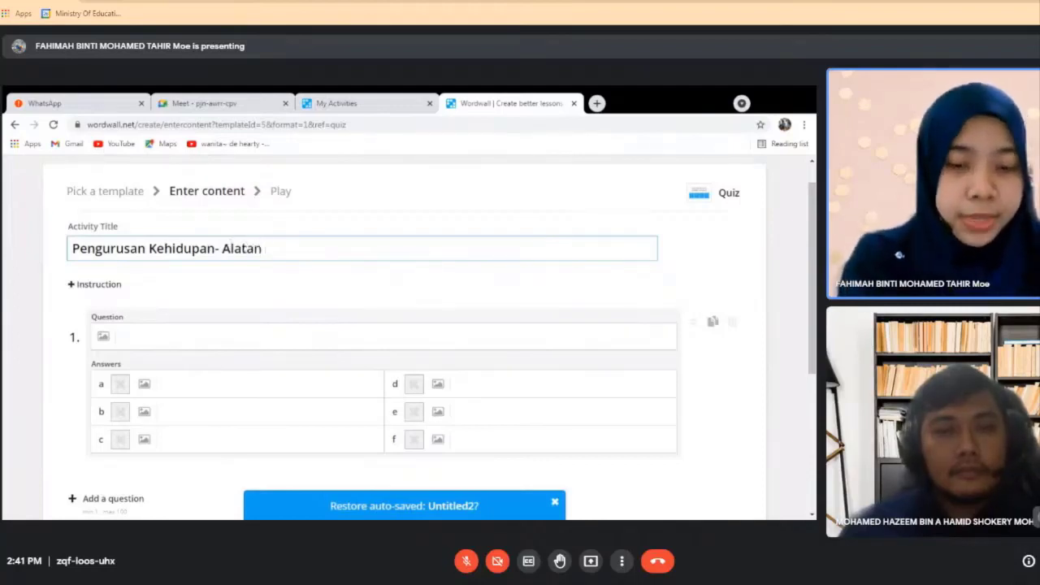
pyautogui.write('Kebers')
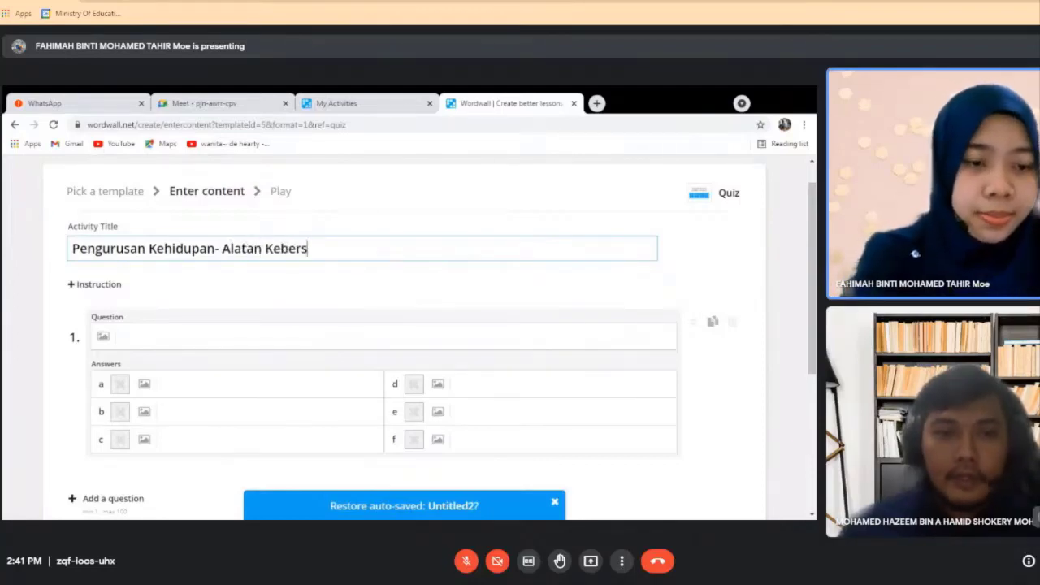
pyautogui.write('ihan Di')
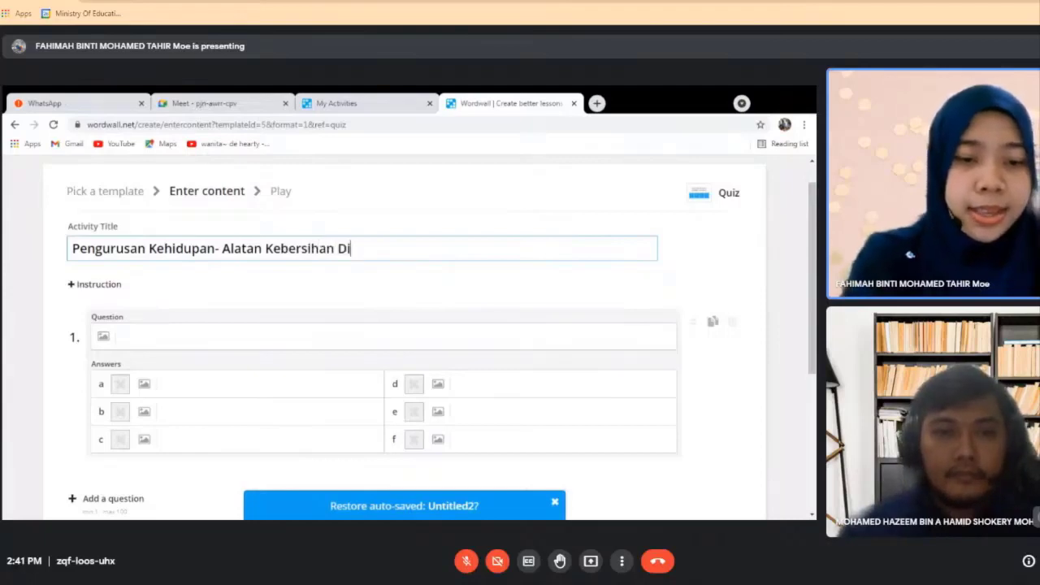
pyautogui.write('ri')
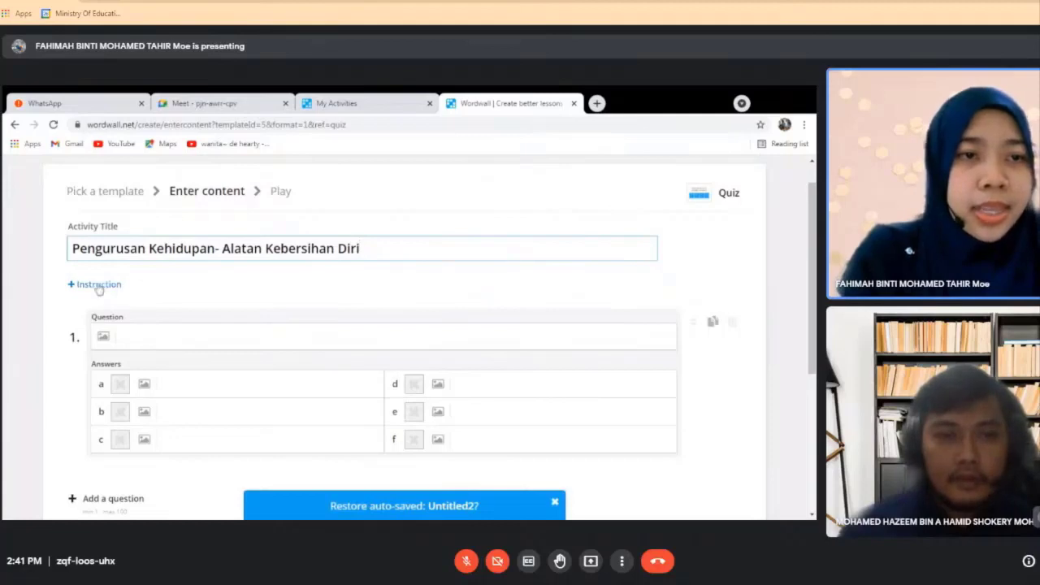
# Add an instruction to the activity reading "Sila pilih alatan kebersihan diri yang betul."
pyautogui.click(95, 286)
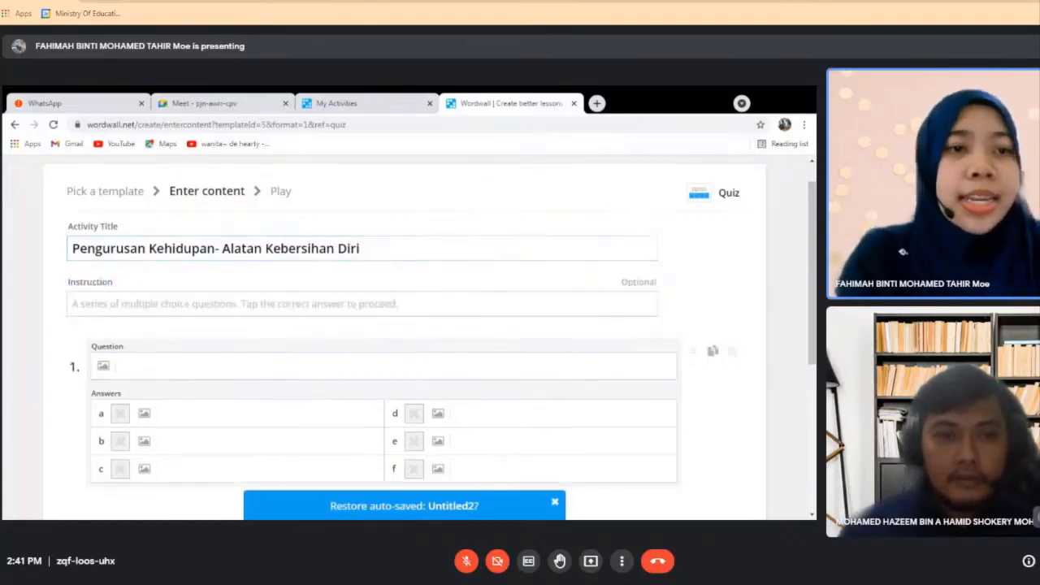
pyautogui.click(95, 303)
pyautogui.write('Sil')
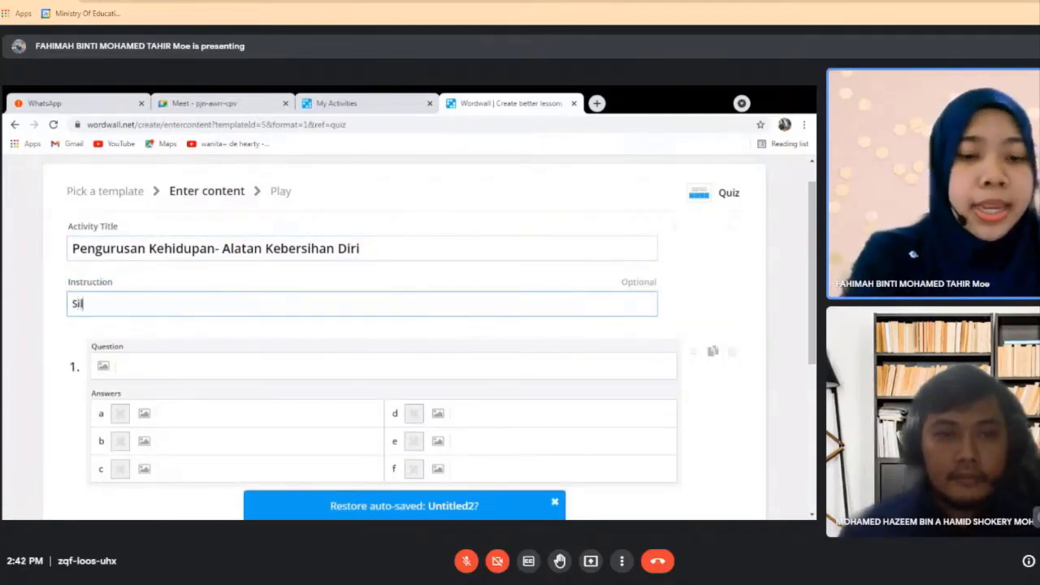
pyautogui.write('a a')
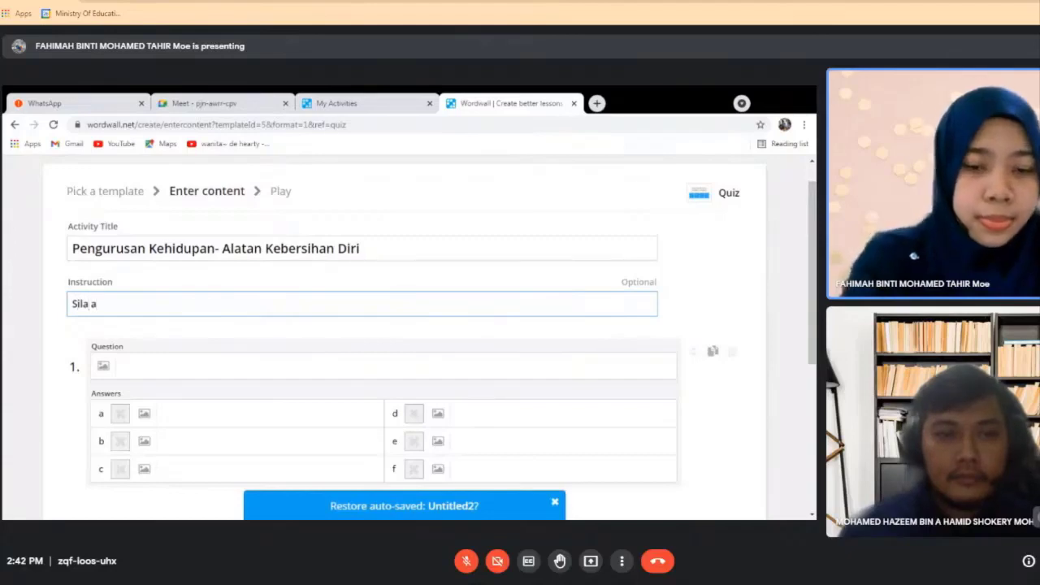
pyautogui.press('BackSpace')
pyautogui.write('pilih ')
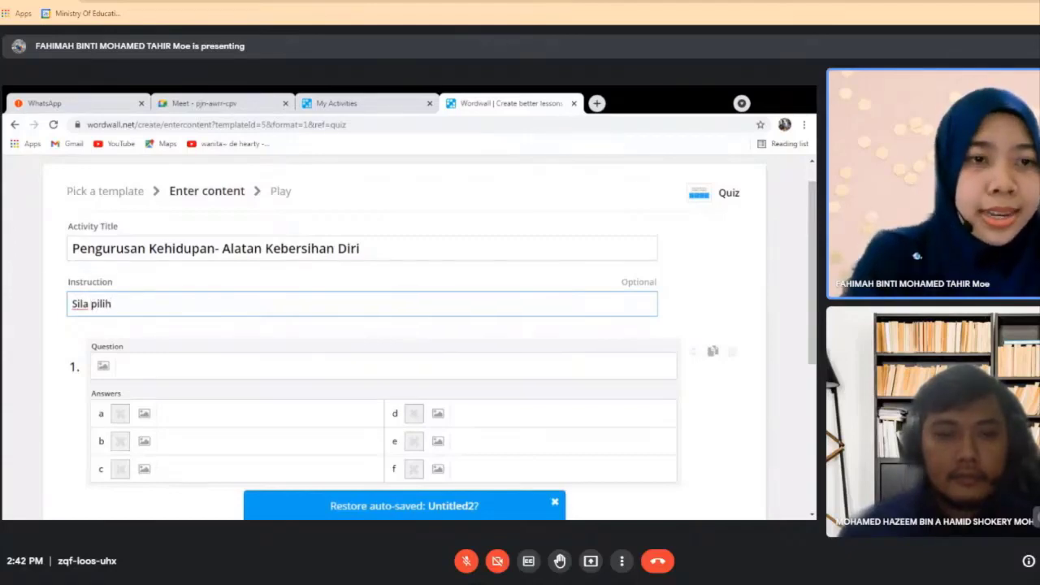
pyautogui.write('alata')
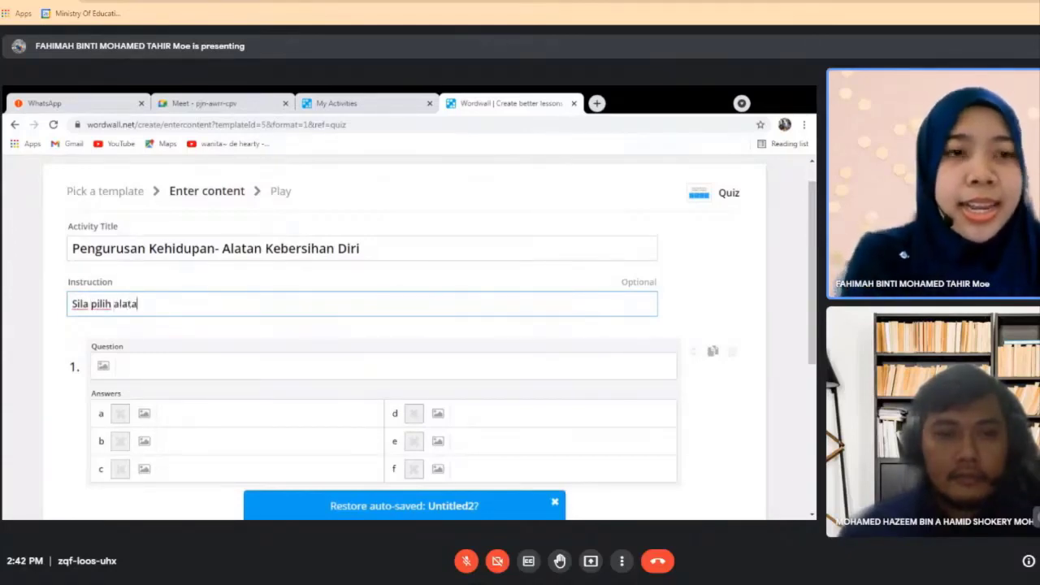
pyautogui.write('n ke')
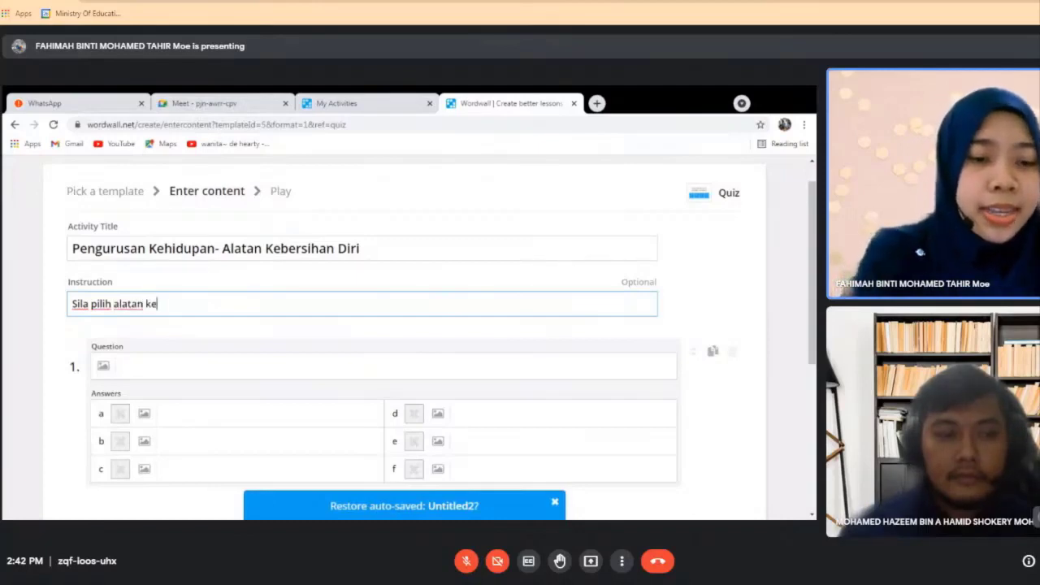
pyautogui.write('bersihan du')
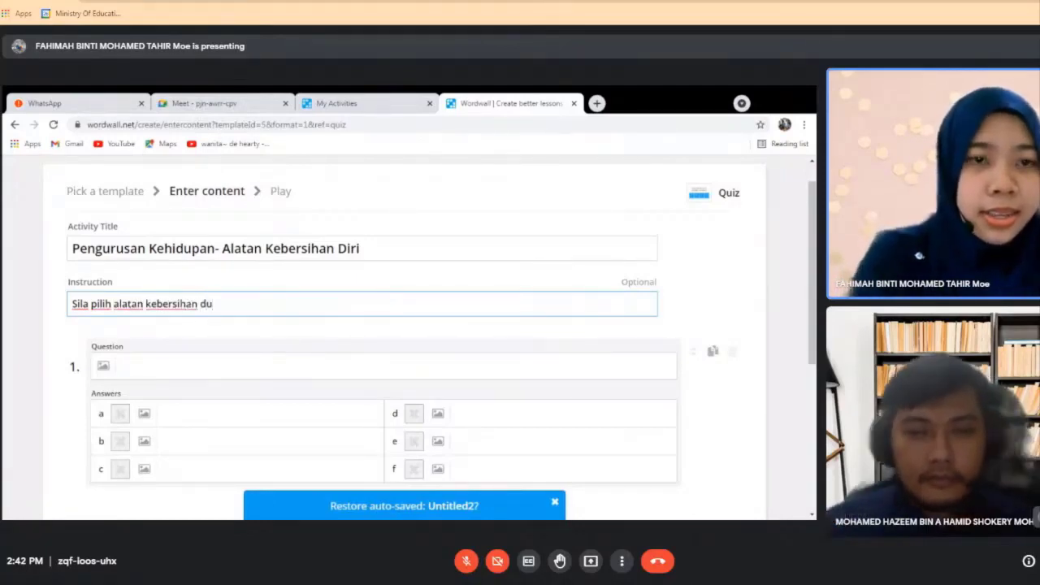
pyautogui.press('BackSpace')
pyautogui.write('i')
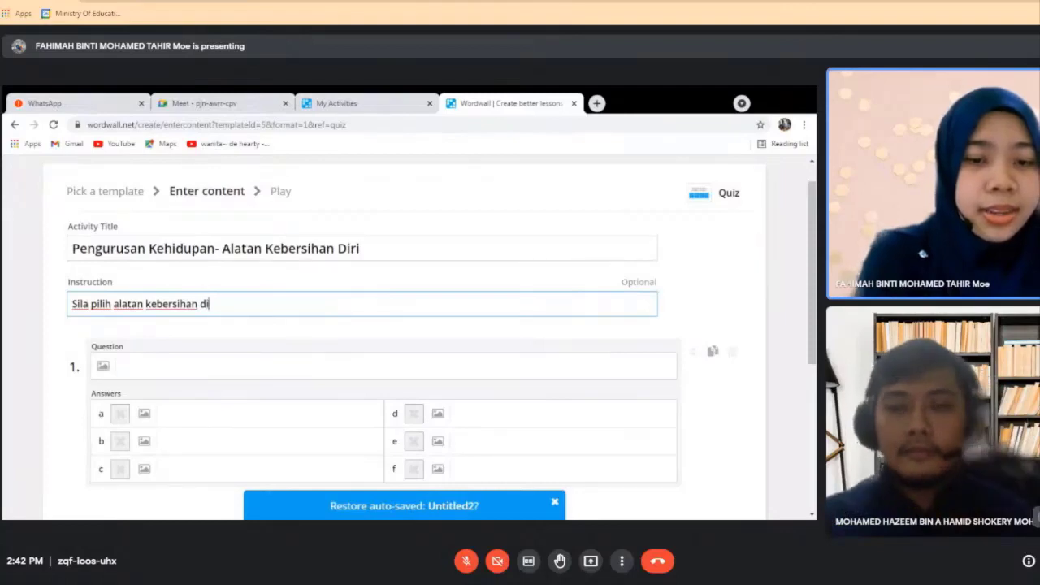
pyautogui.write('ri yang')
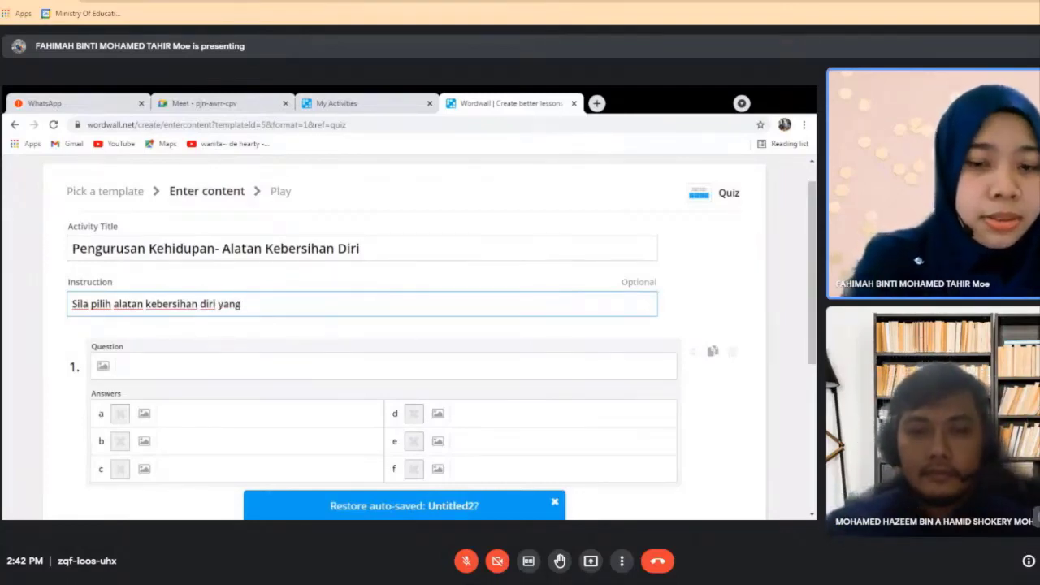
pyautogui.press('BackSpace')
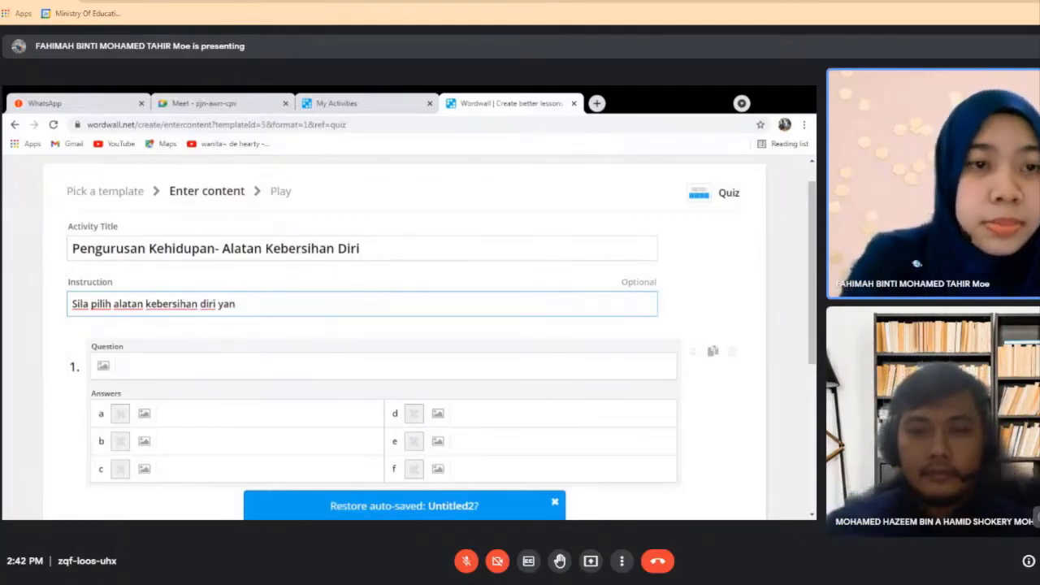
pyautogui.press('BackSpace')
pyautogui.write('deng')
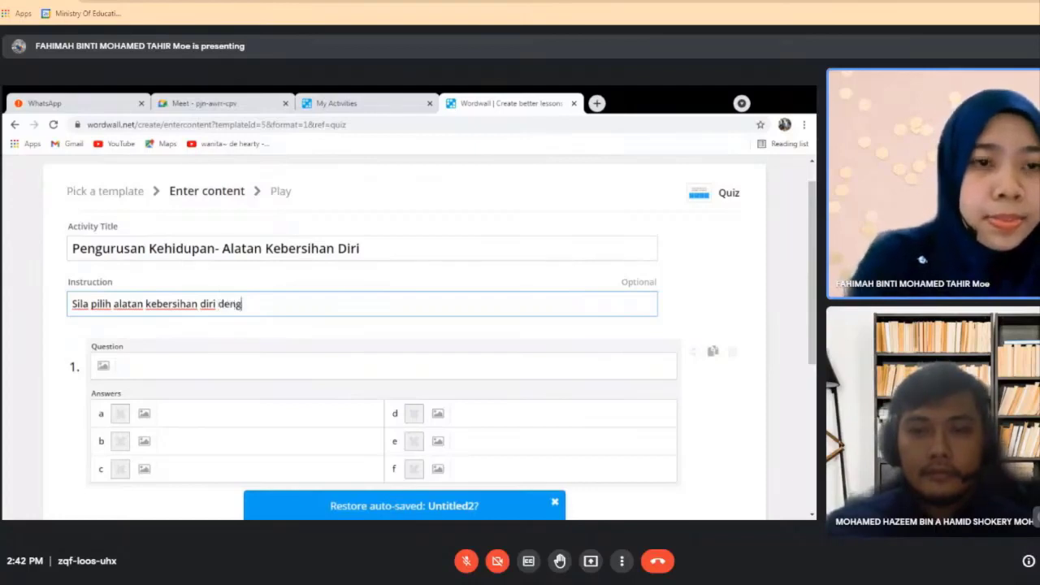
pyautogui.press('BackSpace')
pyautogui.press('BackSpace')
pyautogui.press('BackSpace')
pyautogui.press('BackSpace')
pyautogui.write('y')
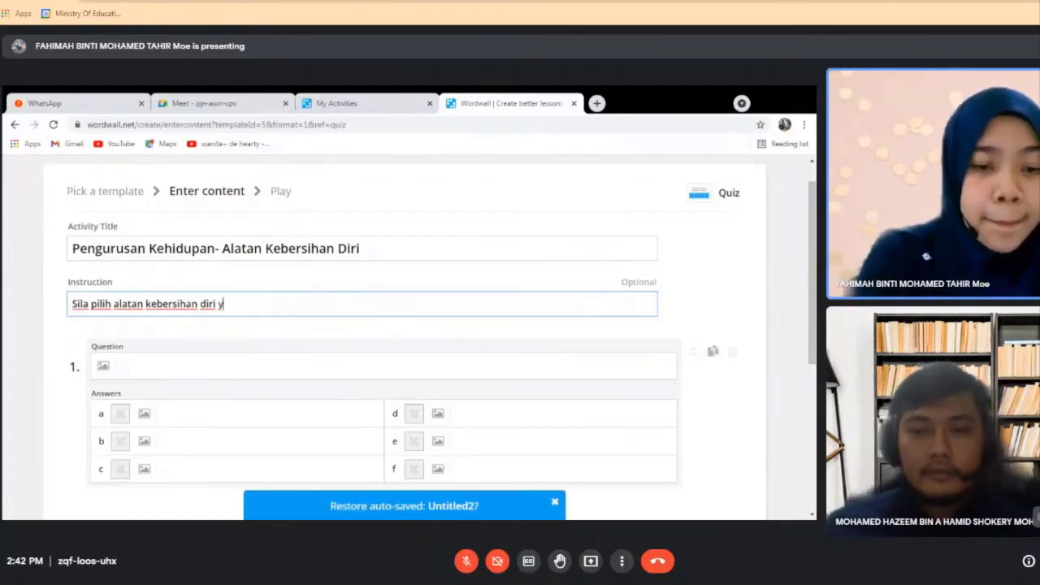
pyautogui.write('ang bet')
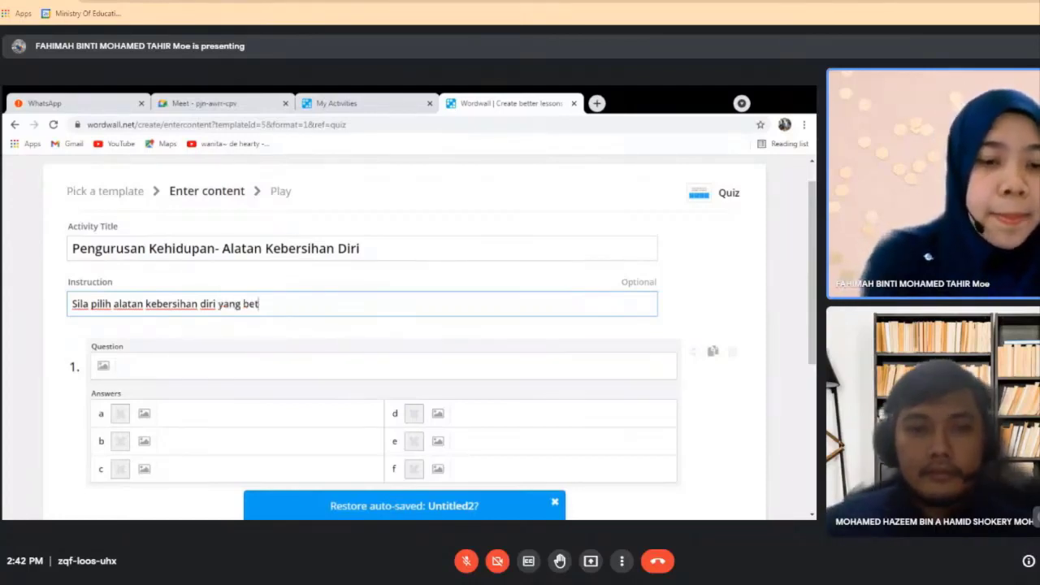
pyautogui.write('ul.')
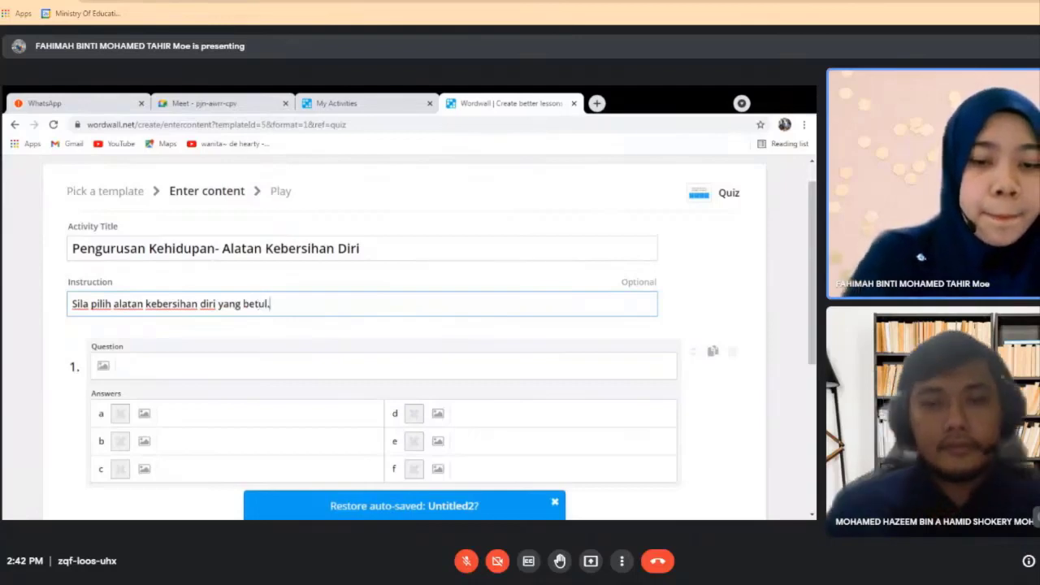
# Enter "Alatan kebersihan diri." as the text of question 1
pyautogui.click(116, 371)
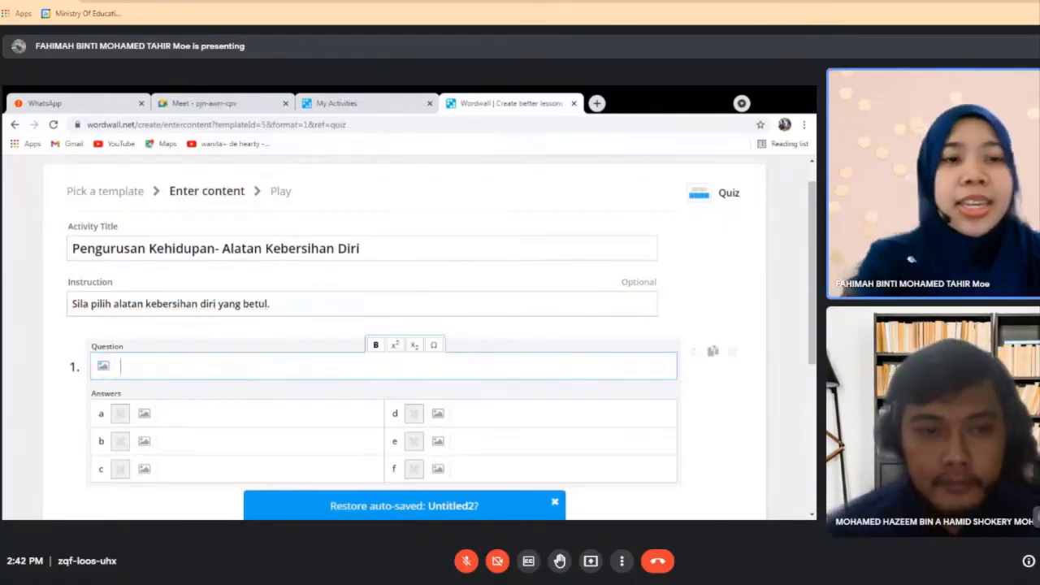
pyautogui.write('A')
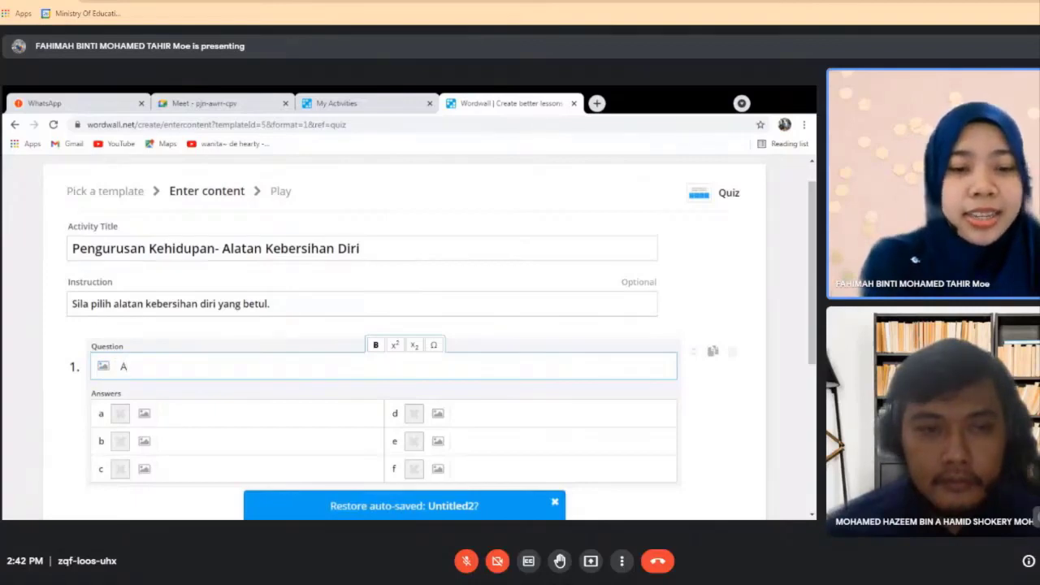
pyautogui.write('latan ')
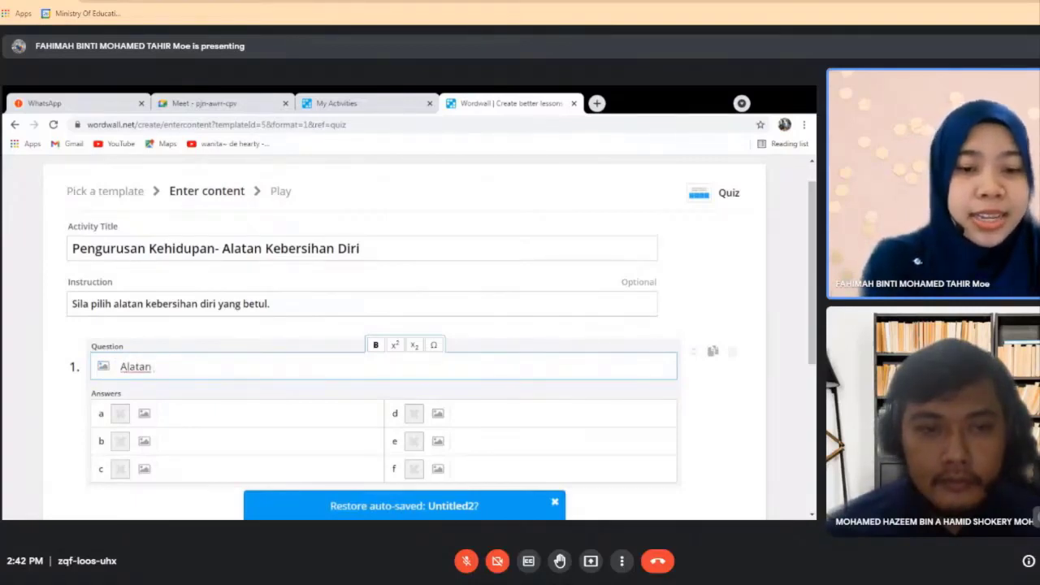
pyautogui.write('kebers')
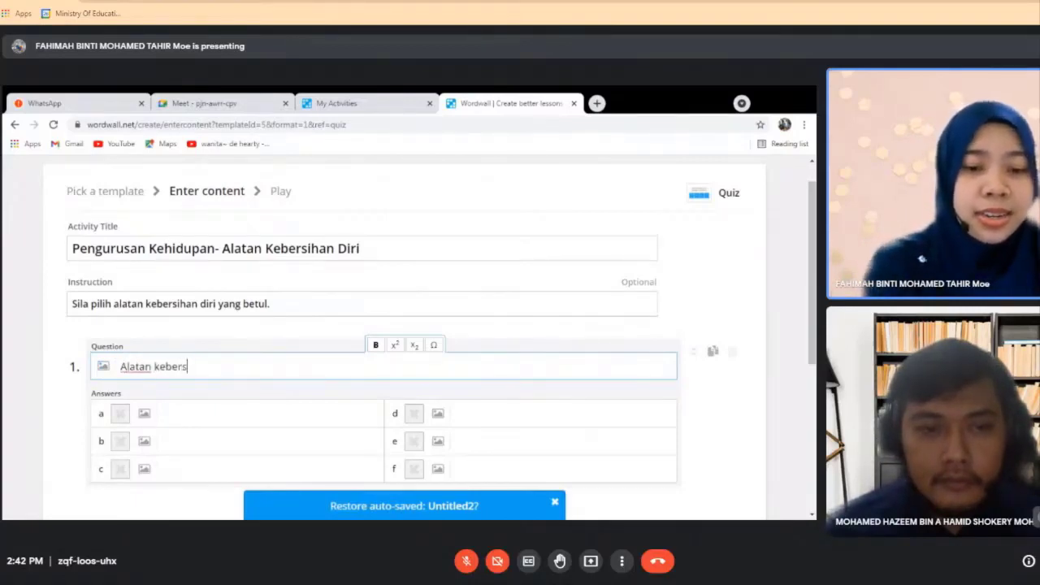
pyautogui.write('ihan d')
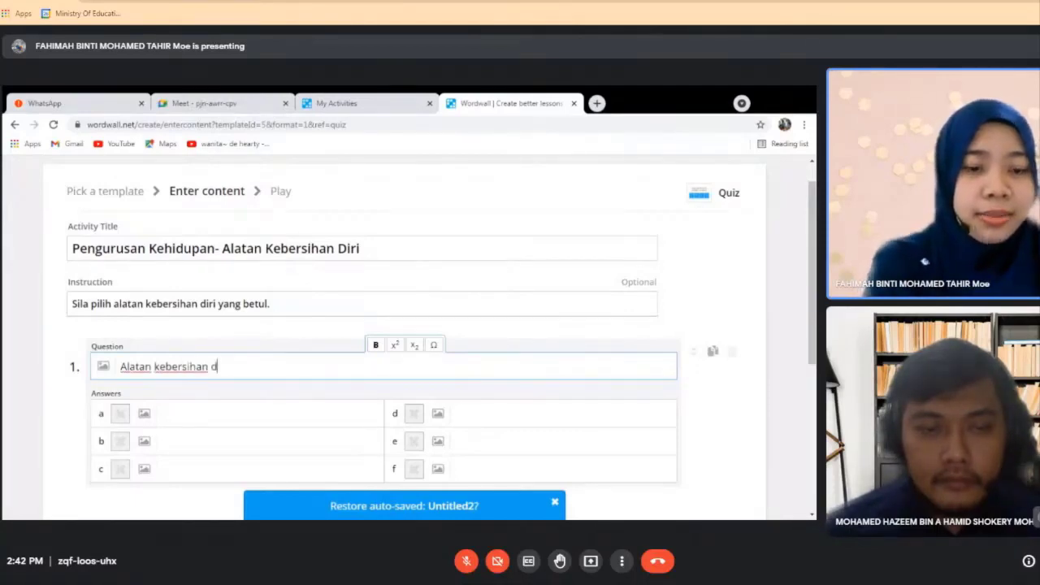
pyautogui.write('iri')
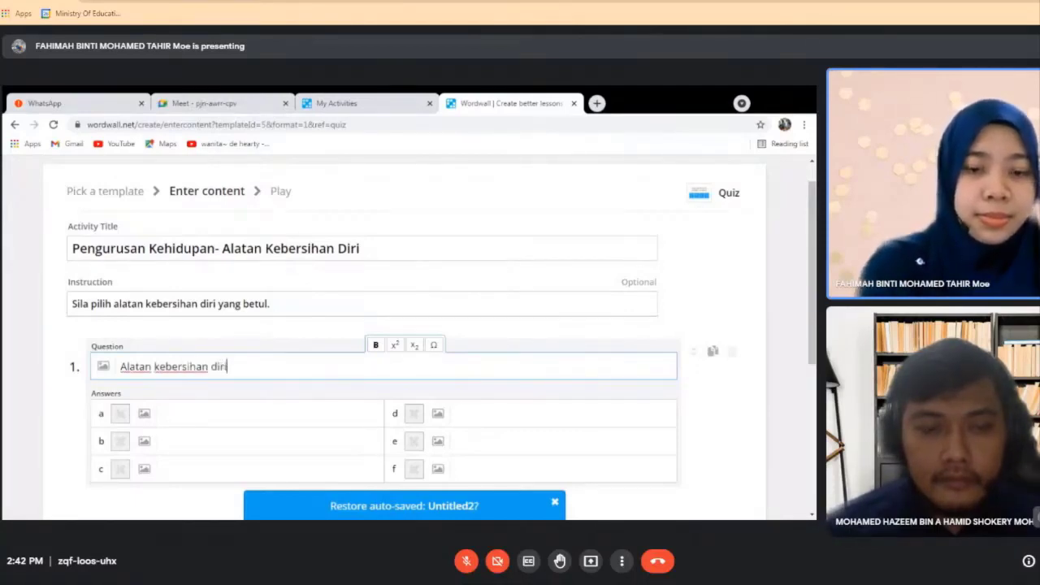
pyautogui.write('.')
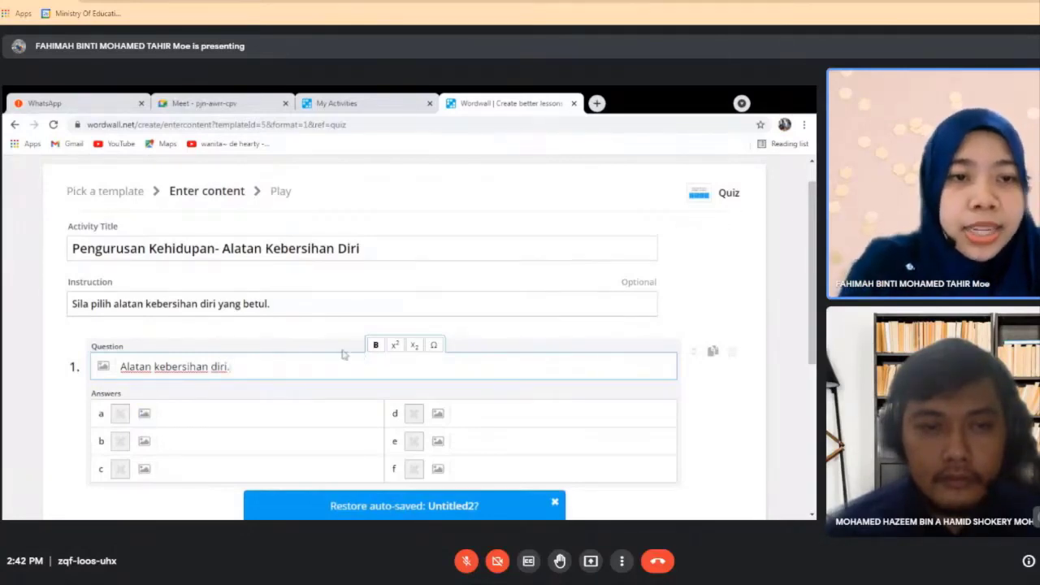
# Make the last word of question 1, "diri.", bold
pyautogui.hotkey('shift', 'Left')
pyautogui.hotkey('shift', 'Left')
pyautogui.hotkey('shift', 'Left')
pyautogui.hotkey('shift', 'Left')
pyautogui.hotkey('shift', 'Left')
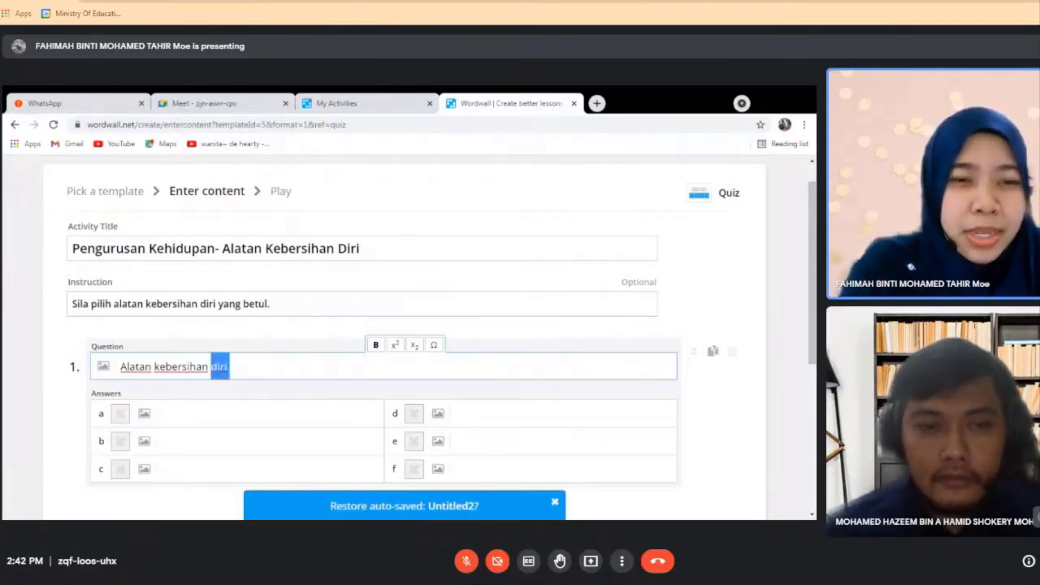
pyautogui.click(375, 345)
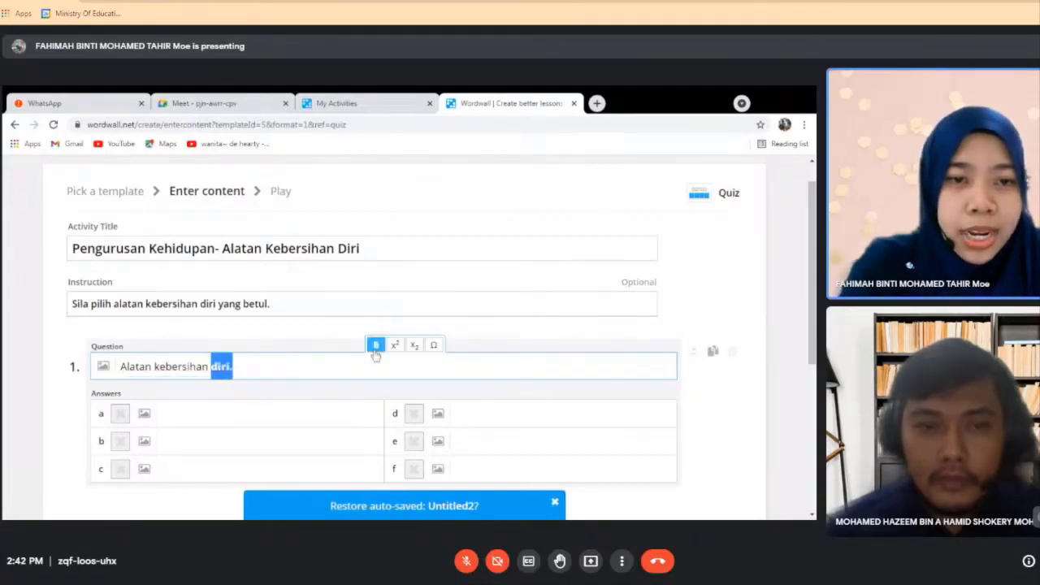
pyautogui.press('Right')
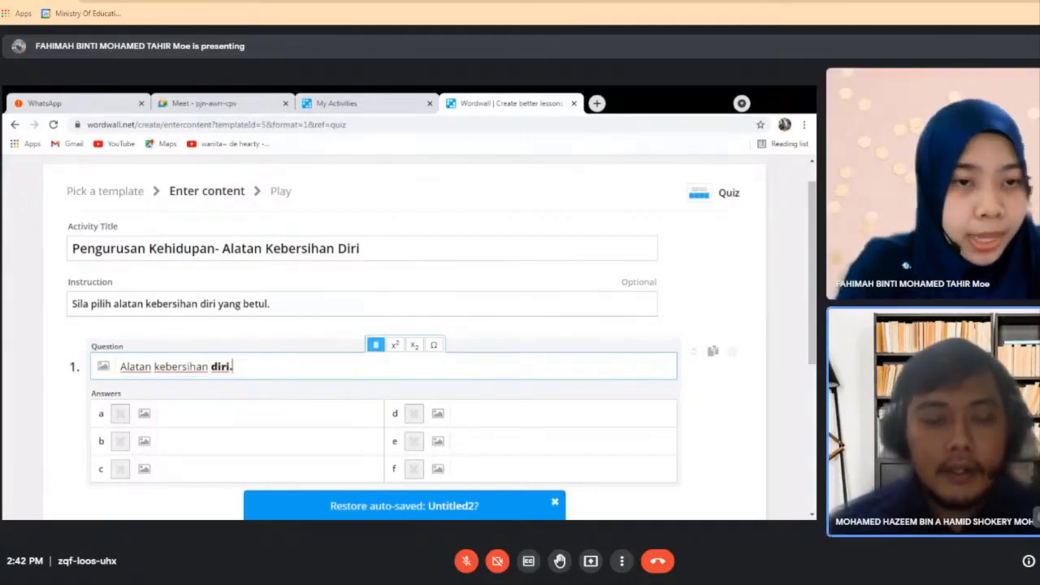
# Remove the bold formatting from "diri." in question 1
pyautogui.hotkey('shift', 'Left')
pyautogui.hotkey('shift', 'Left')
pyautogui.hotkey('shift', 'Left')
pyautogui.hotkey('shift', 'Left')
pyautogui.hotkey('shift', 'Left')
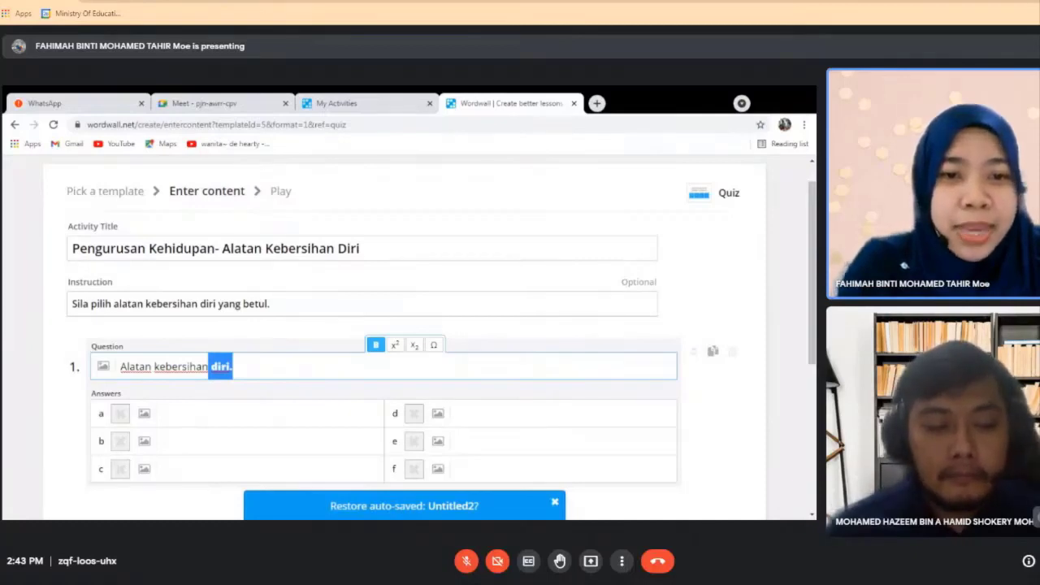
pyautogui.hotkey('ctrl', 'b')
pyautogui.click(230, 367)
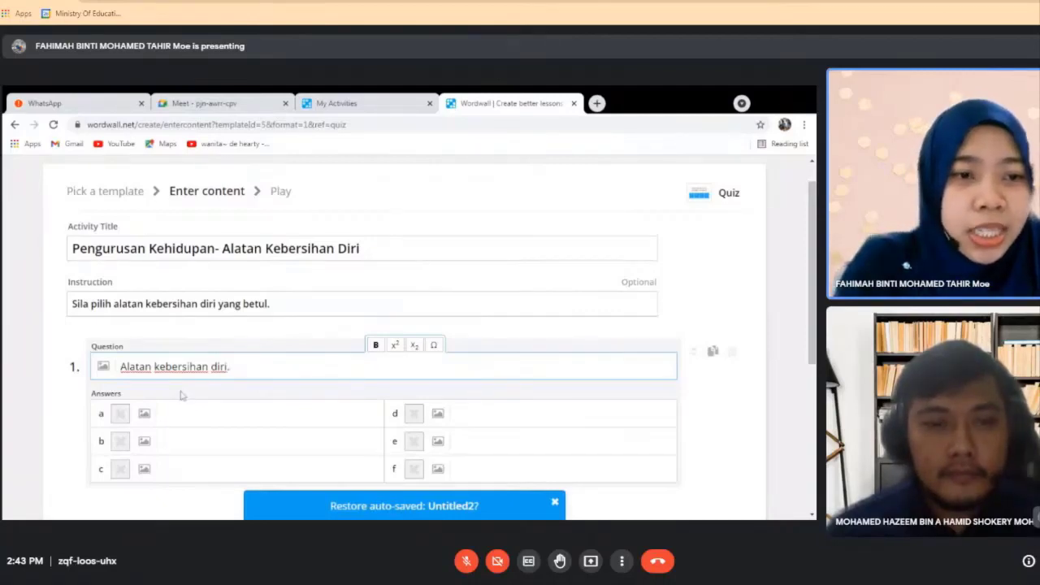
# Search for "sikat rambut" images, use a black comb picture for answer a of question 1, and mark that answer as correct
pyautogui.click(145, 414)
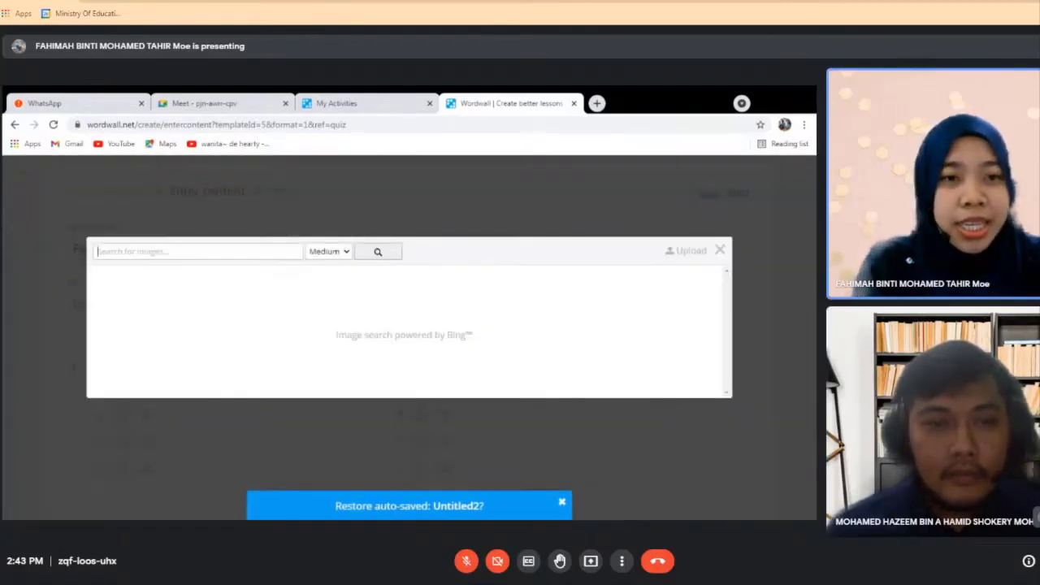
pyautogui.write('s')
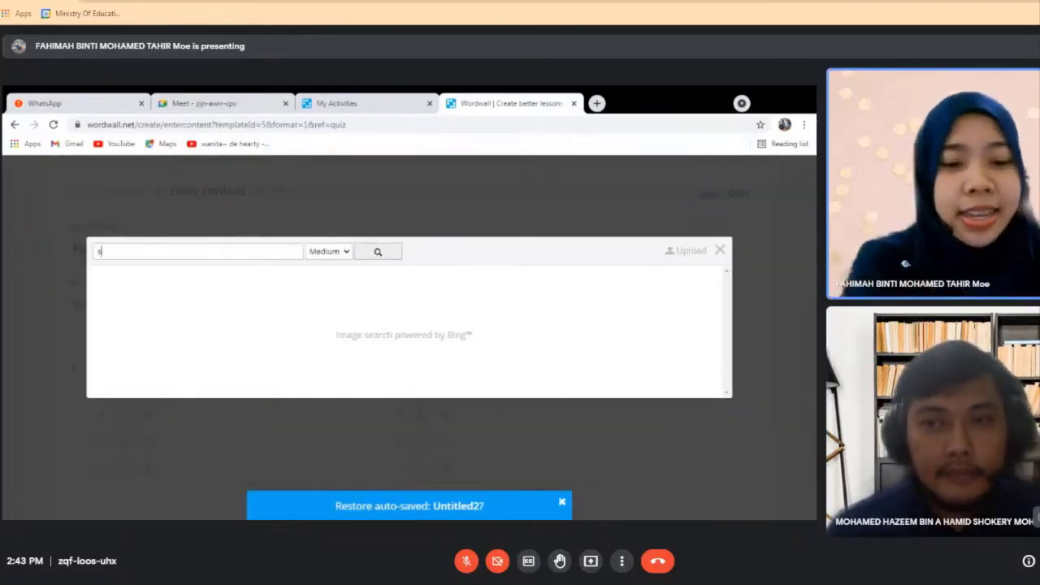
pyautogui.write('i')
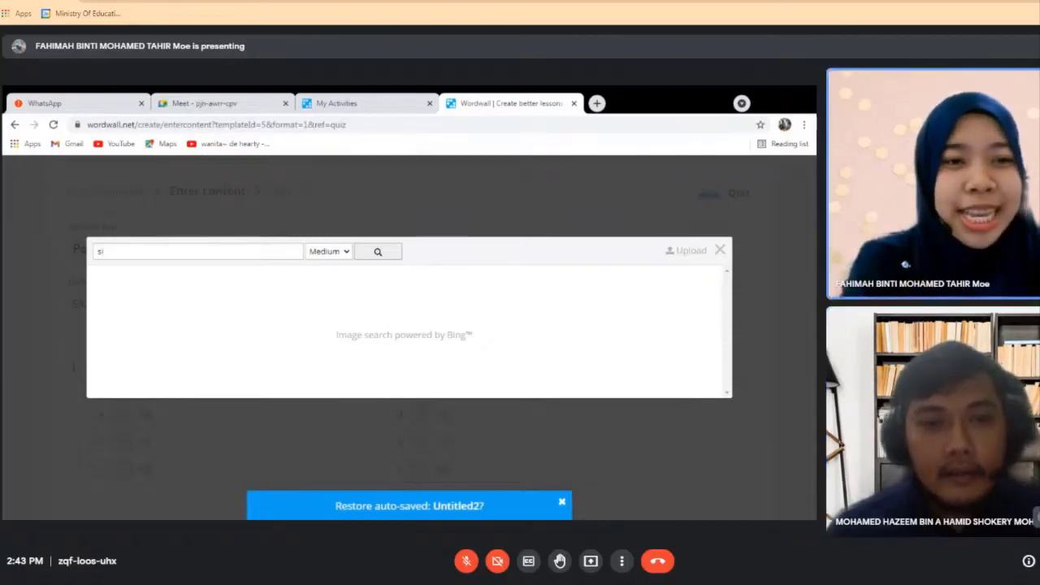
pyautogui.write('kat rambut')
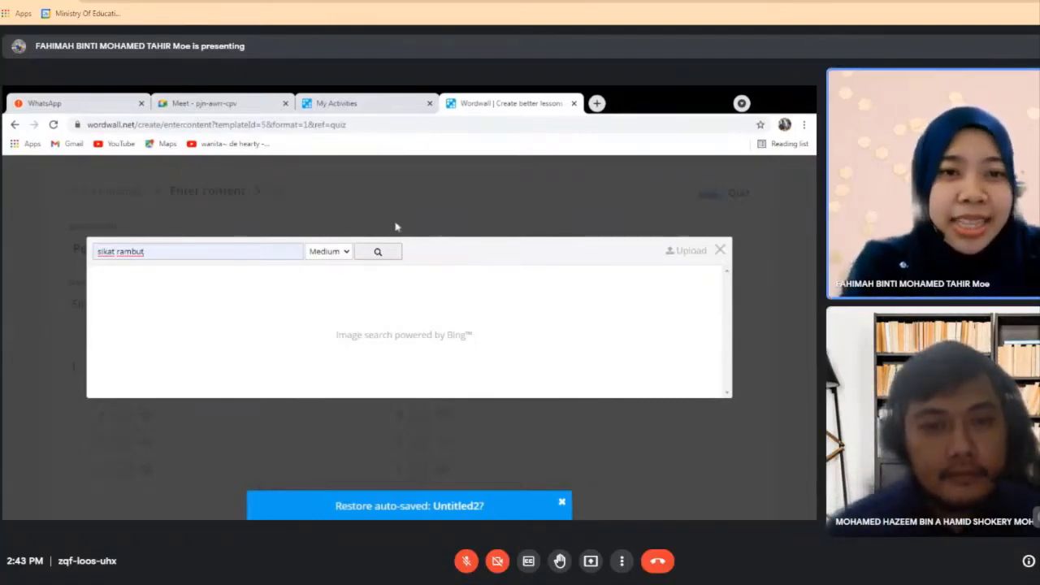
pyautogui.click(380, 252)
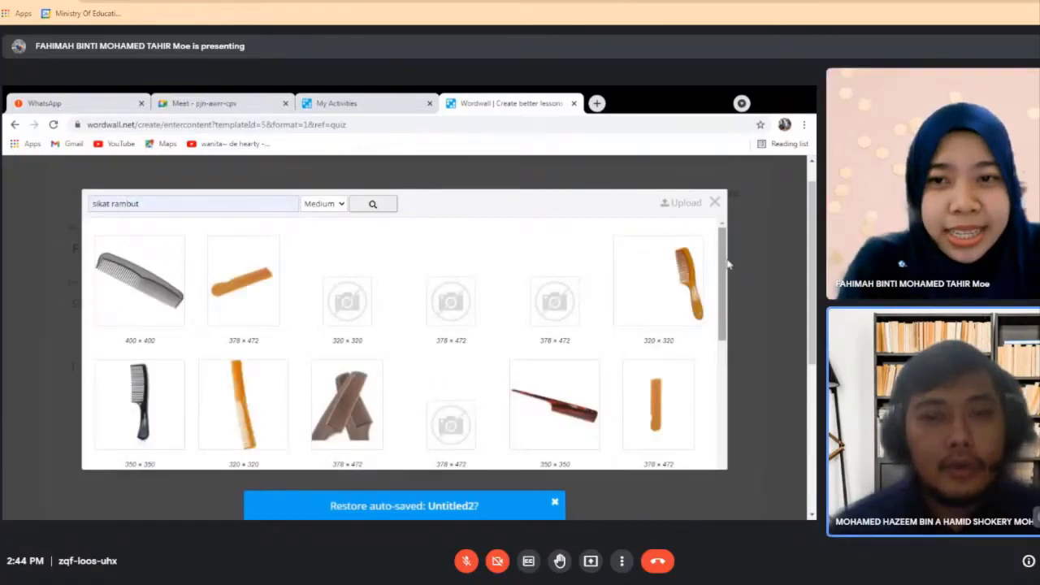
pyautogui.moveTo(726, 263)
pyautogui.mouseDown()
pyautogui.moveTo(727, 325)
pyautogui.moveTo(720, 272)
pyautogui.mouseUp()
pyautogui.click(141, 366)
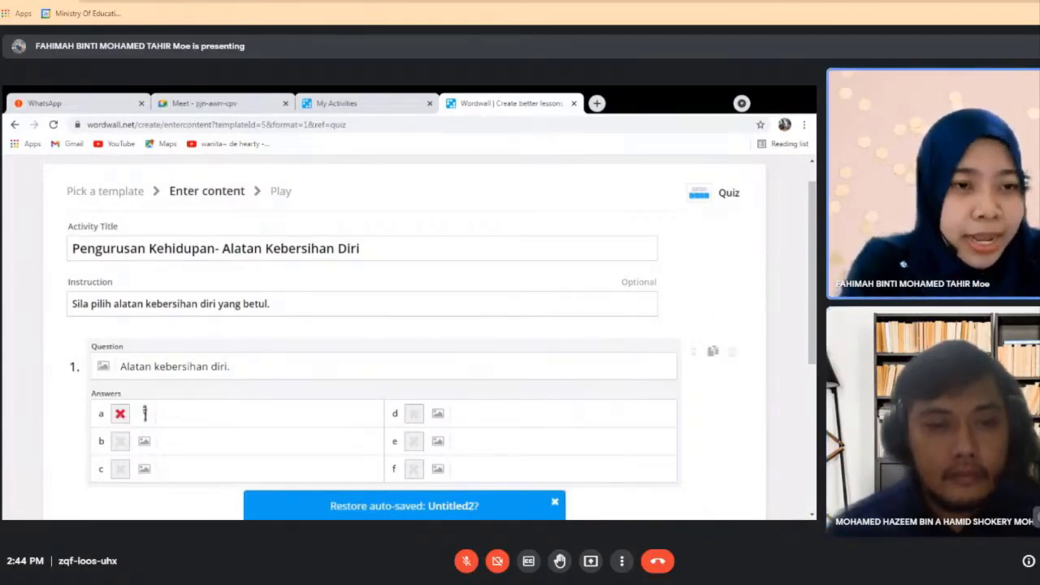
pyautogui.click(120, 414)
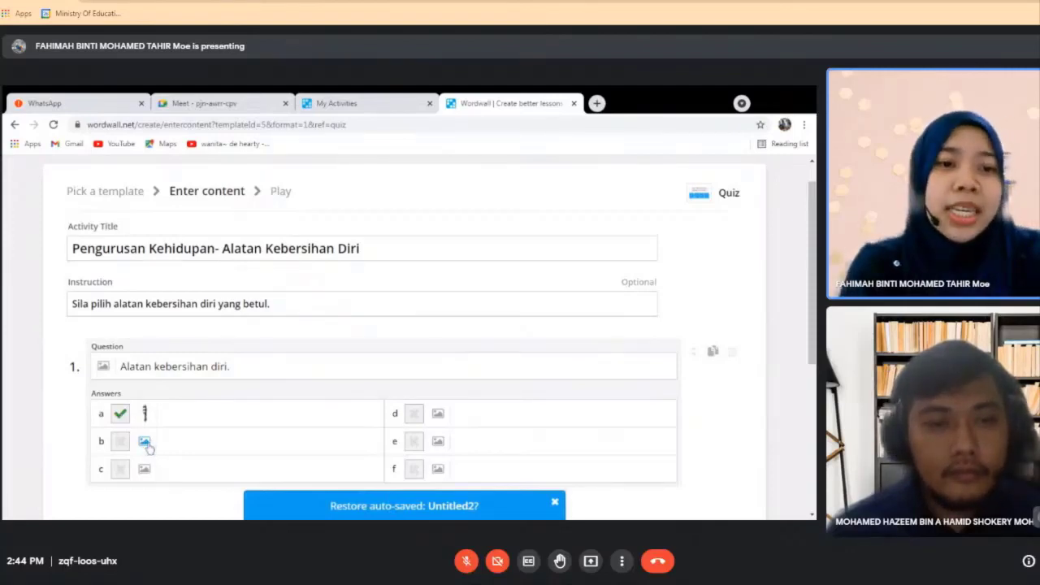
# Search for "buku" images and use the picture of fanned-out colourful notebooks for answer b of question 1
pyautogui.click(144, 441)
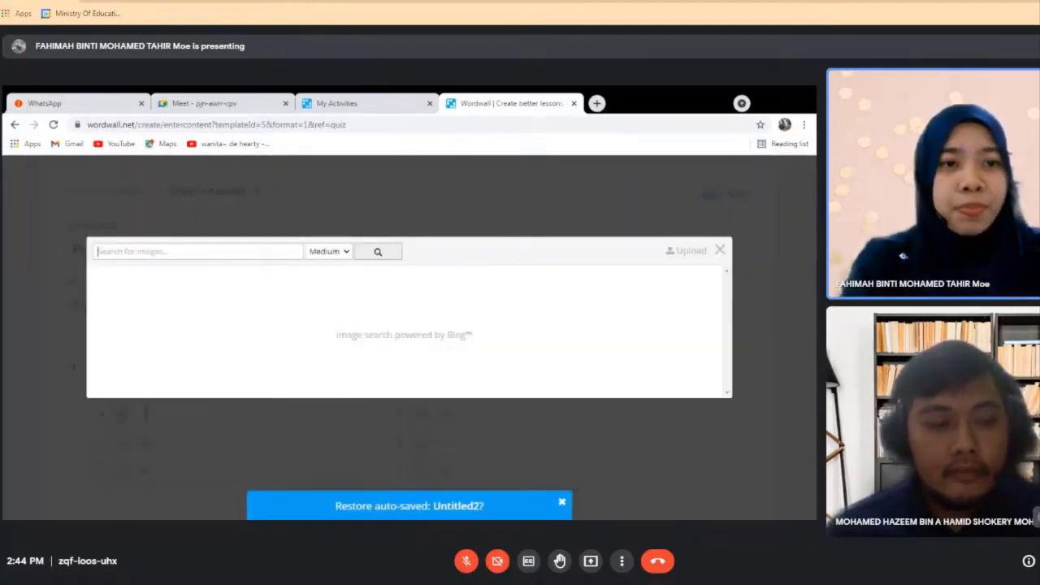
pyautogui.write('buku')
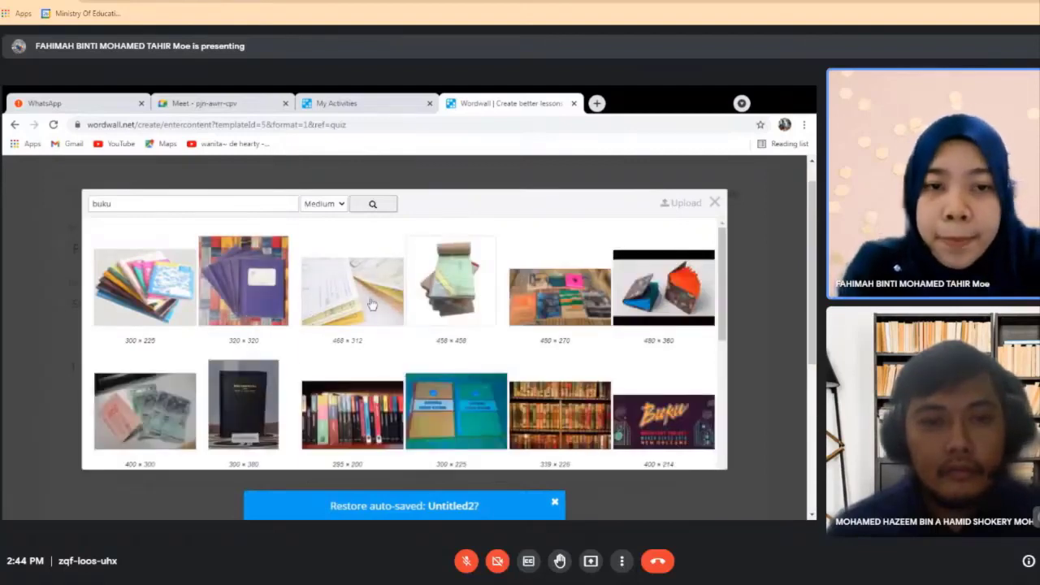
pyautogui.click(144, 286)
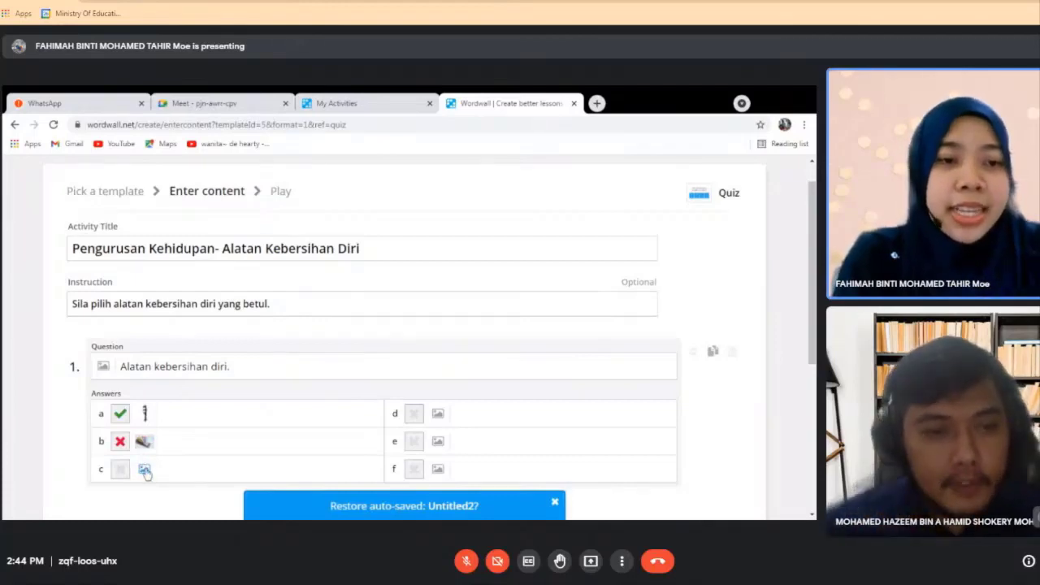
# Search for "meja" images for answer c of question 1
pyautogui.click(145, 471)
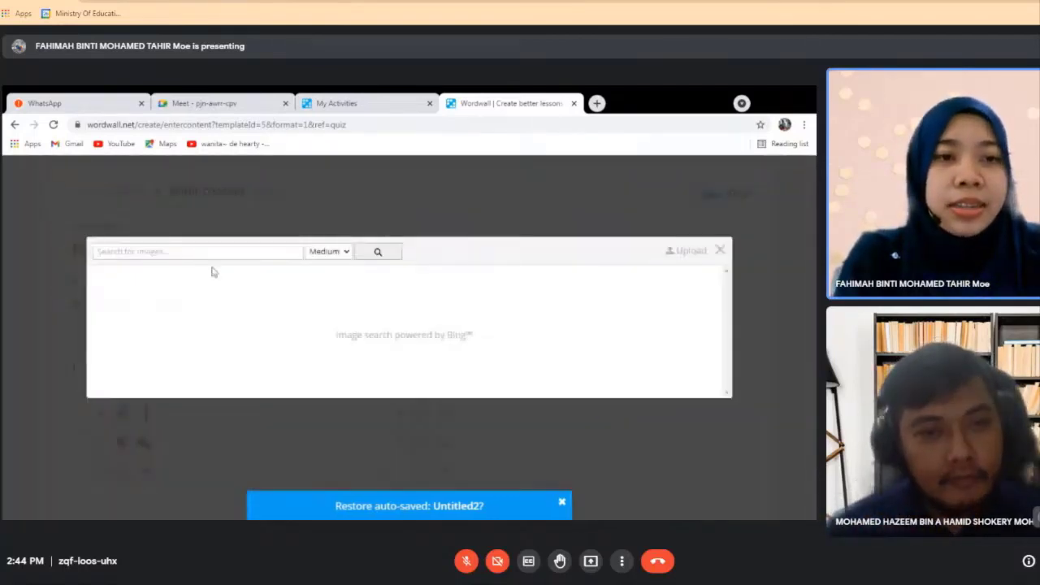
pyautogui.write('m')
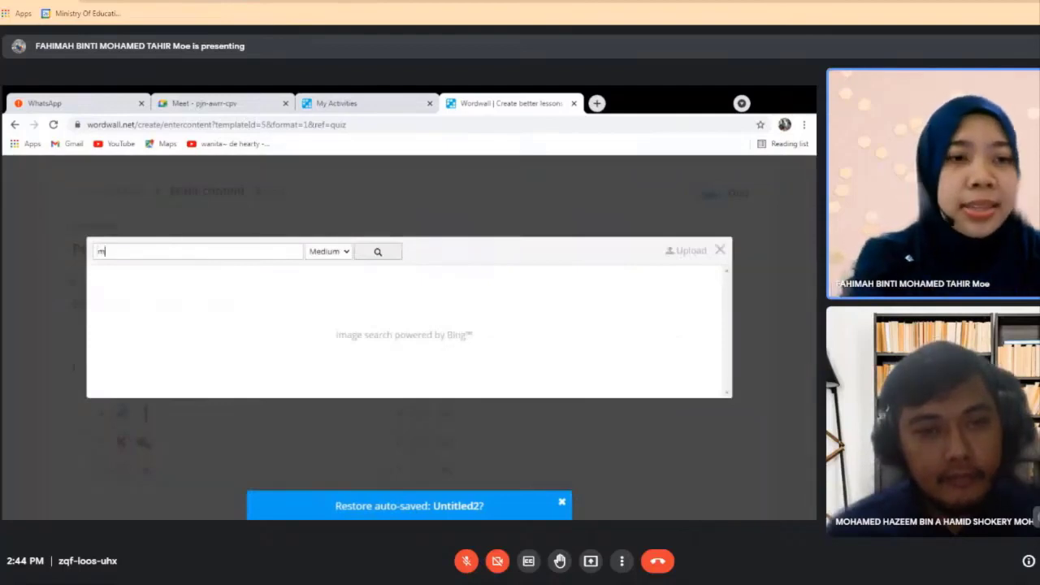
pyautogui.write('eja')
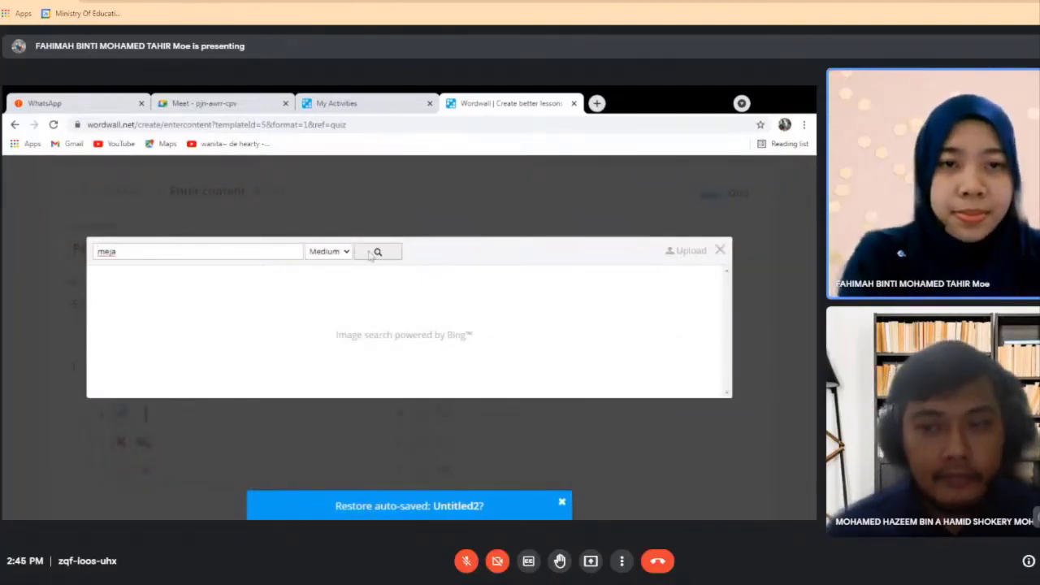
pyautogui.click(377, 253)
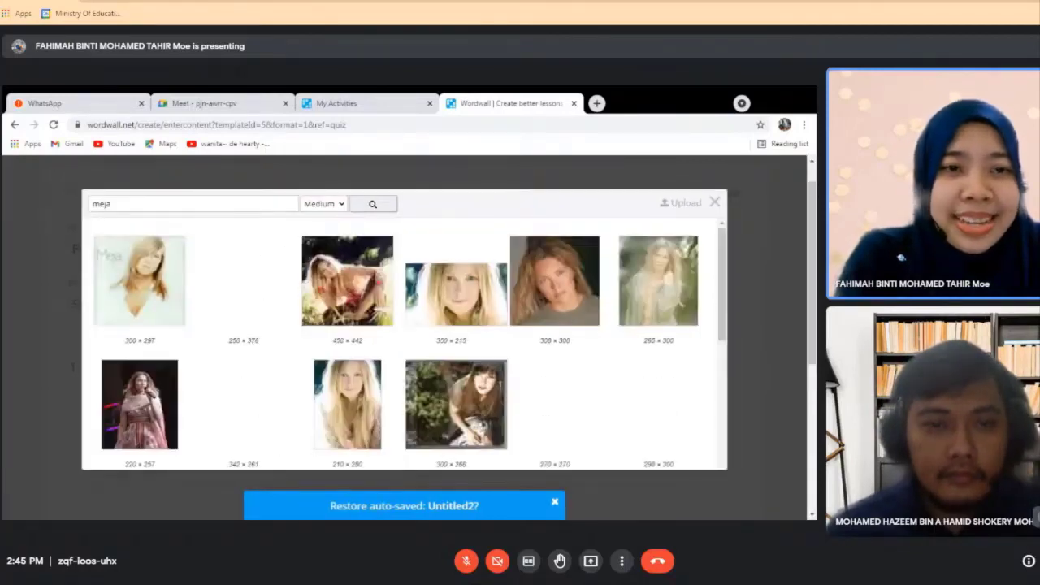
# Replace the image search term with "rumah" and use a house picture for answer c of question 1
pyautogui.press('BackSpace')
pyautogui.press('BackSpace')
pyautogui.press('BackSpace')
pyautogui.press('BackSpace')
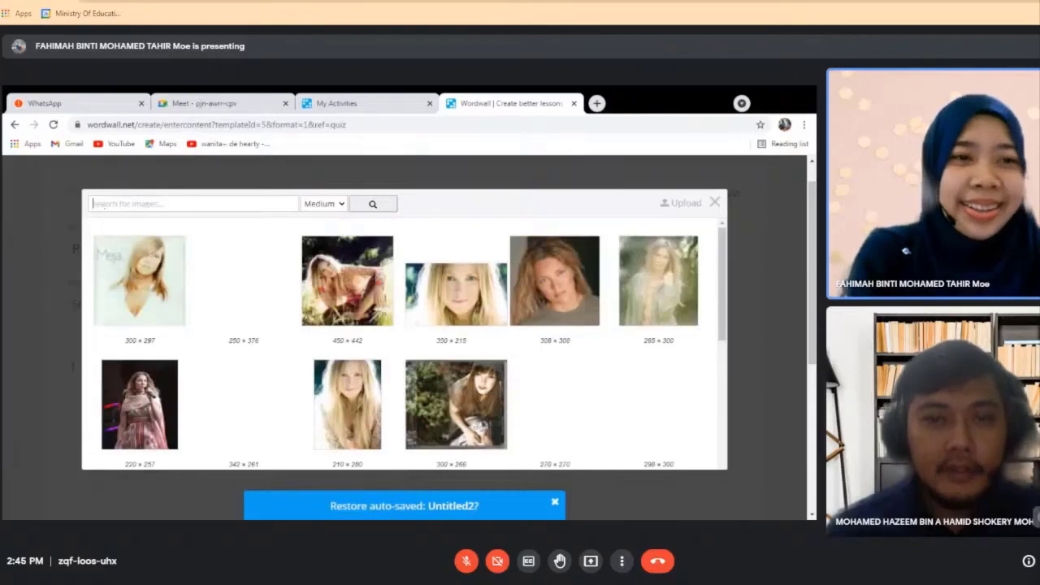
pyautogui.write('rumah')
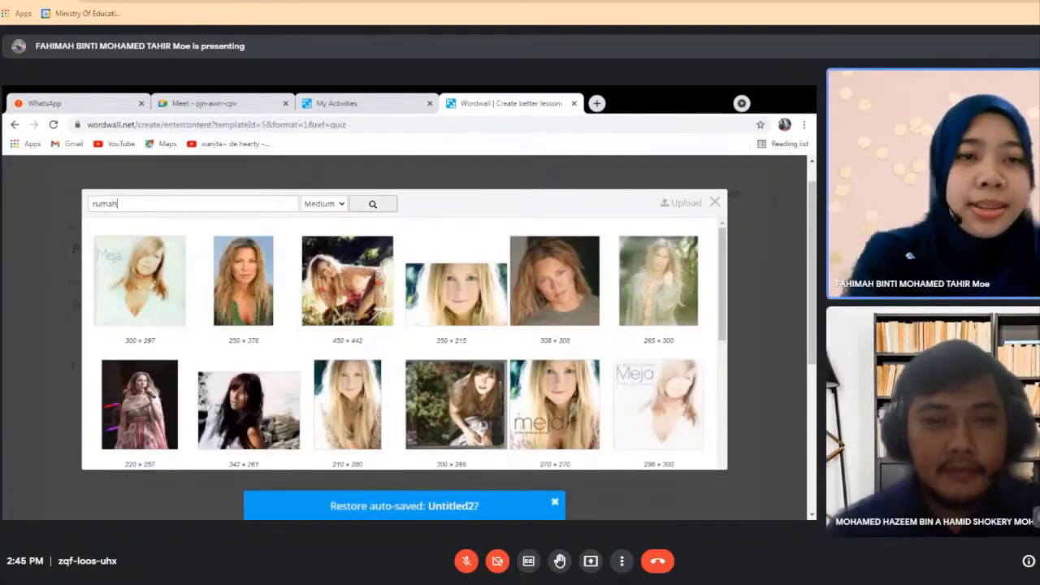
pyautogui.press('Return')
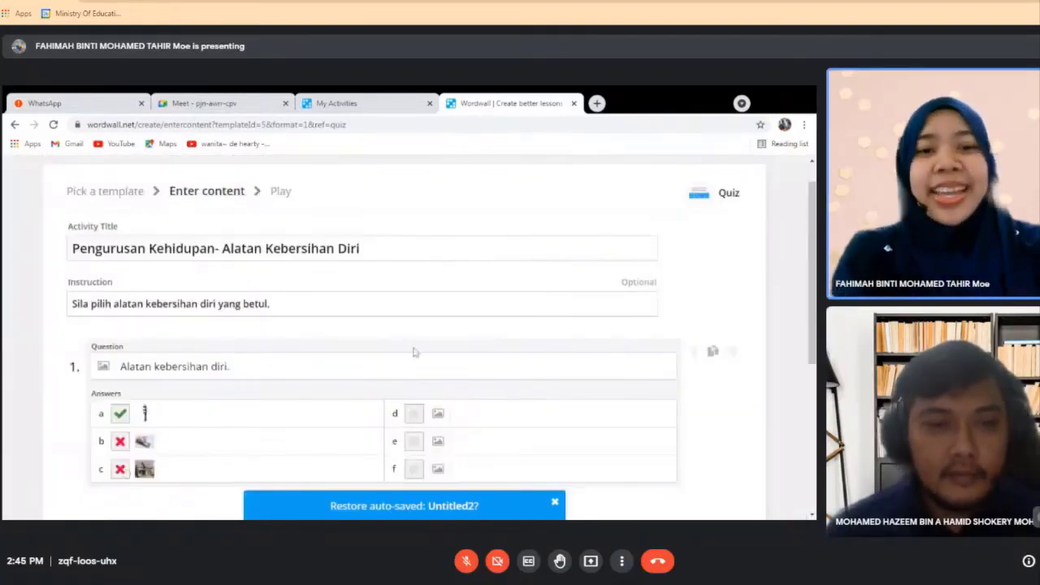
# Add an empty second question below question 1
pyautogui.scroll(-2, 406, 341)
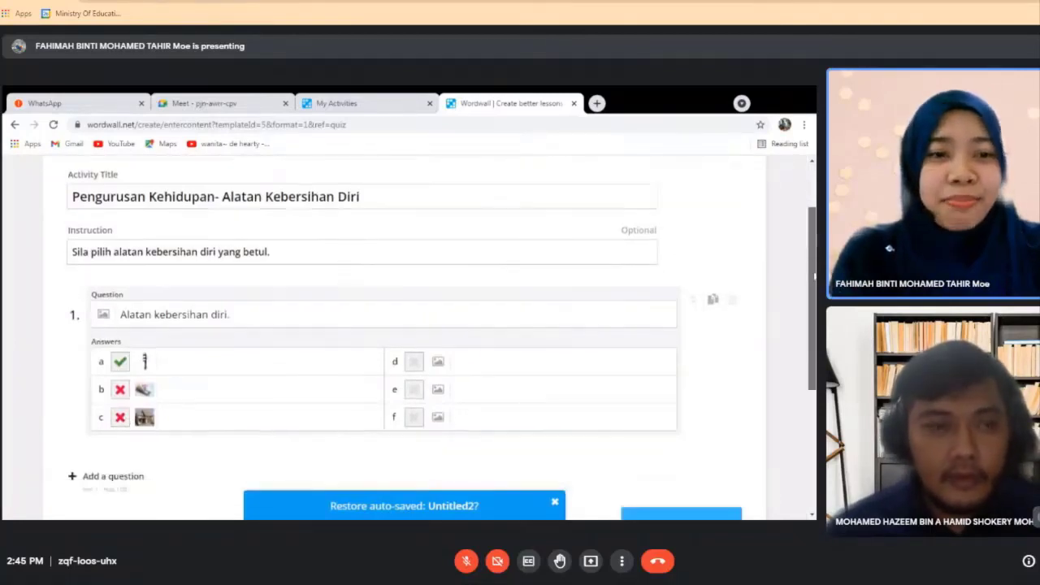
pyautogui.scroll(-1, 407, 333)
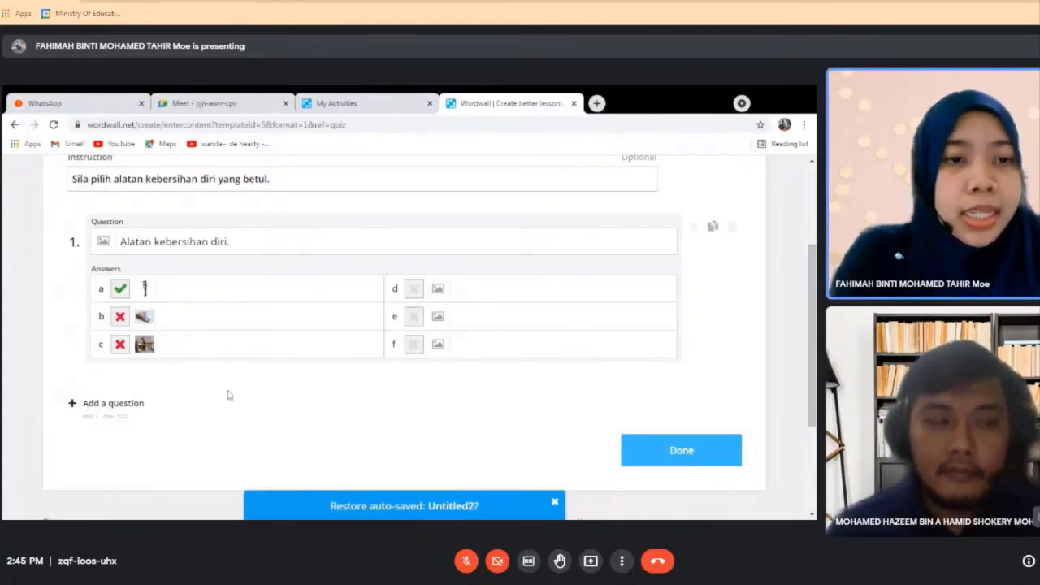
pyautogui.click(75, 404)
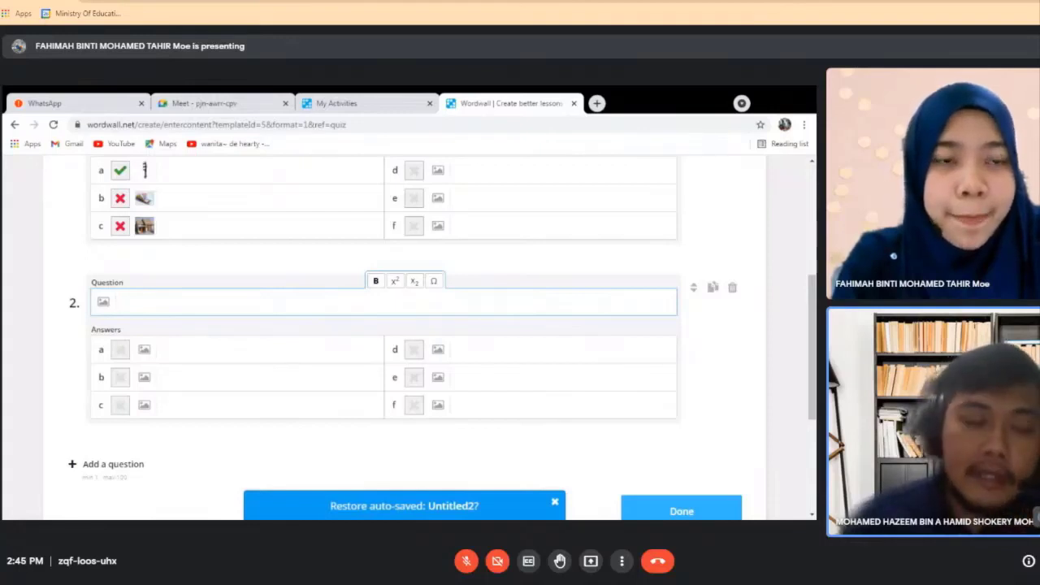
# Look at the image suggestions for question 1's text and at the enlarged comb picture of answer a, leaving both unchanged
pyautogui.scroll(2, 422, 325)
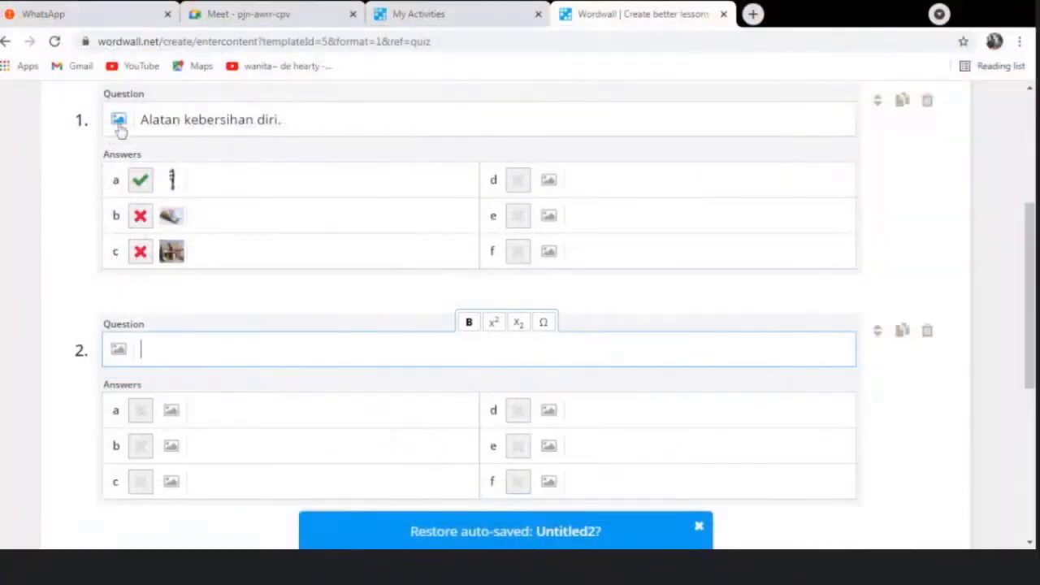
pyautogui.click(118, 124)
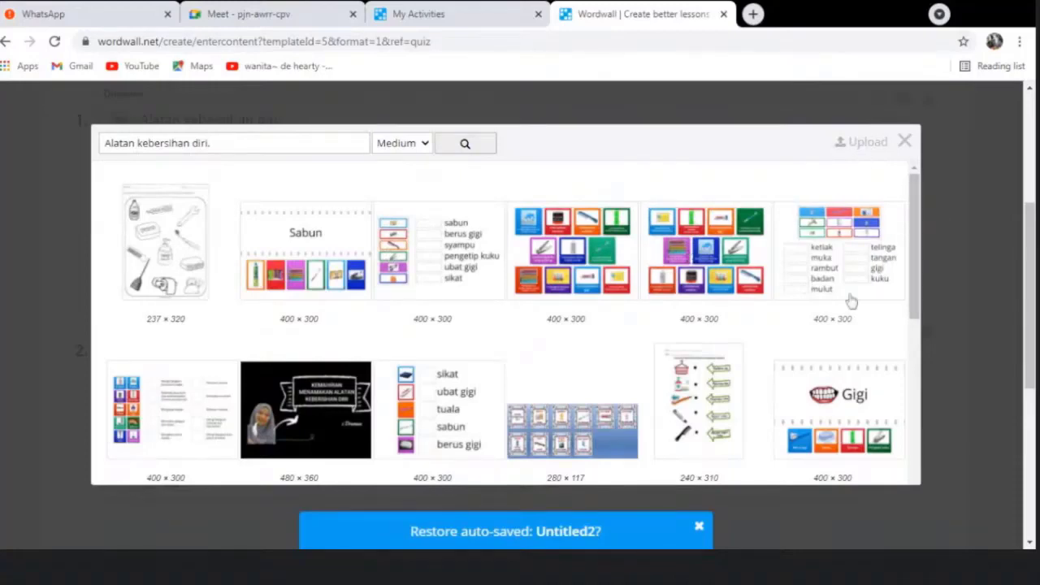
pyautogui.click(905, 141)
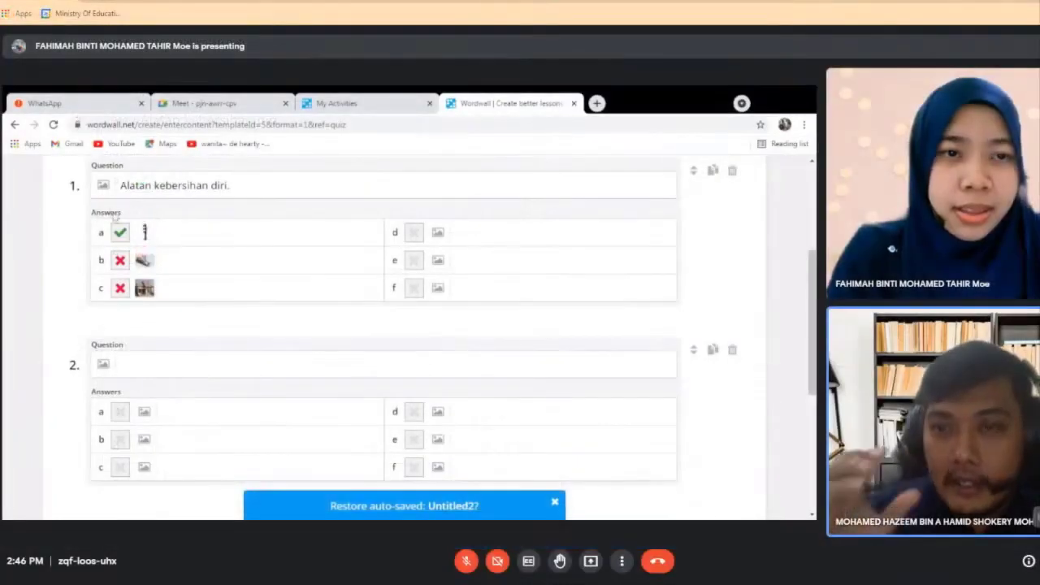
pyautogui.click(145, 234)
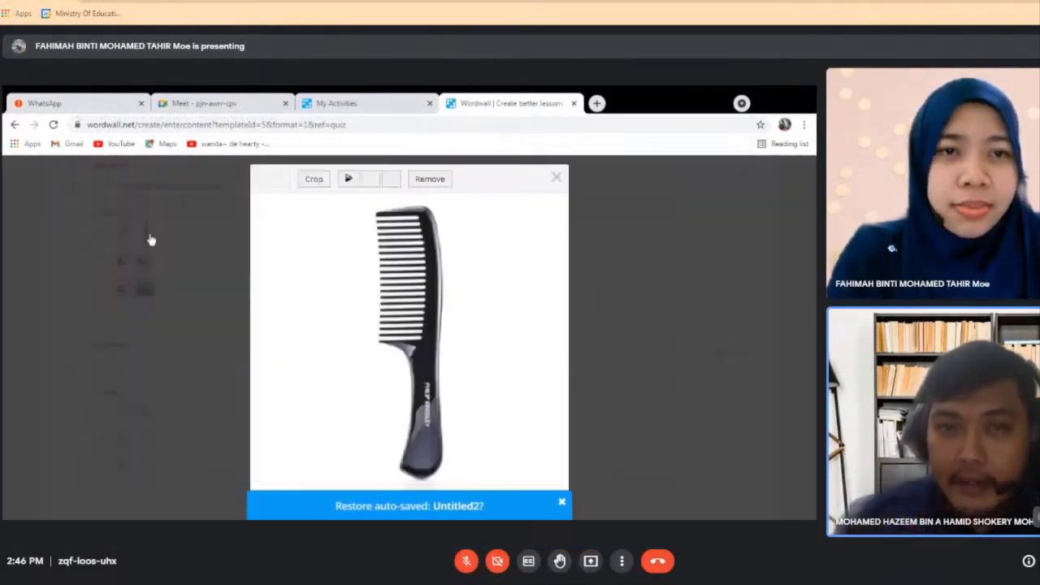
pyautogui.click(558, 181)
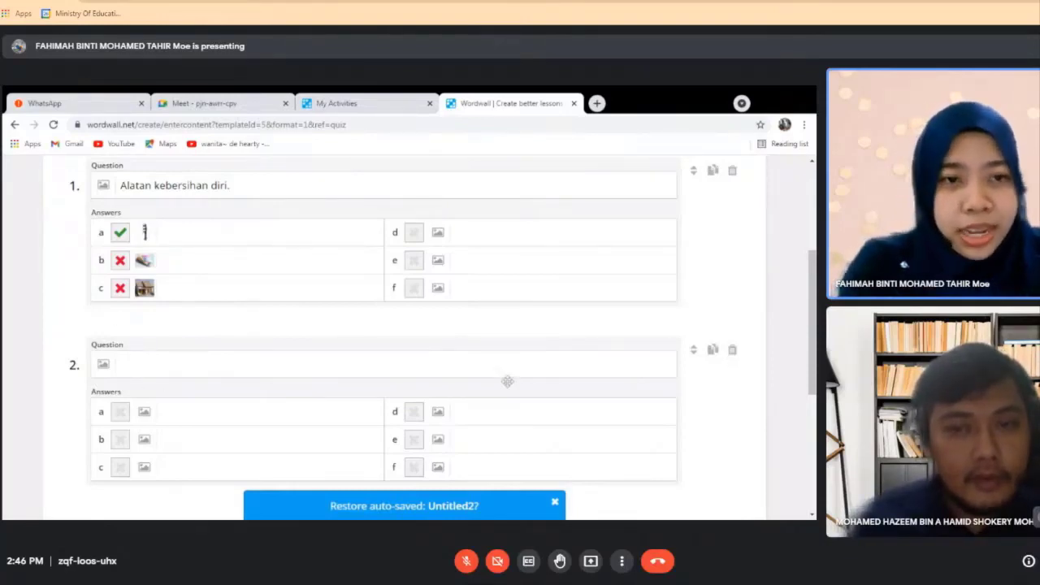
# Replace the empty question 2 with a duplicate of question 1, and delete that duplicate
pyautogui.click(732, 351)
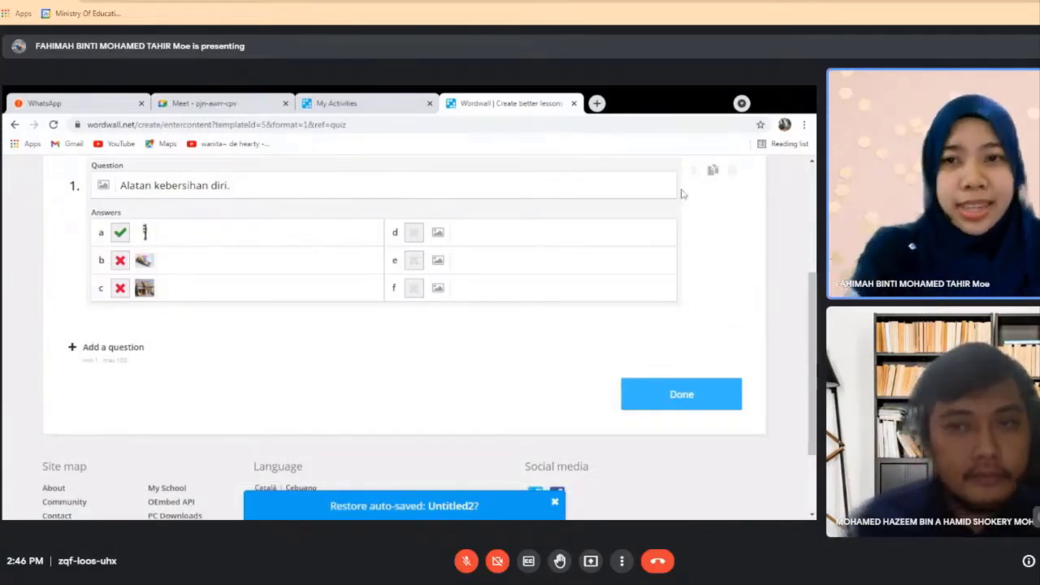
pyautogui.click(713, 171)
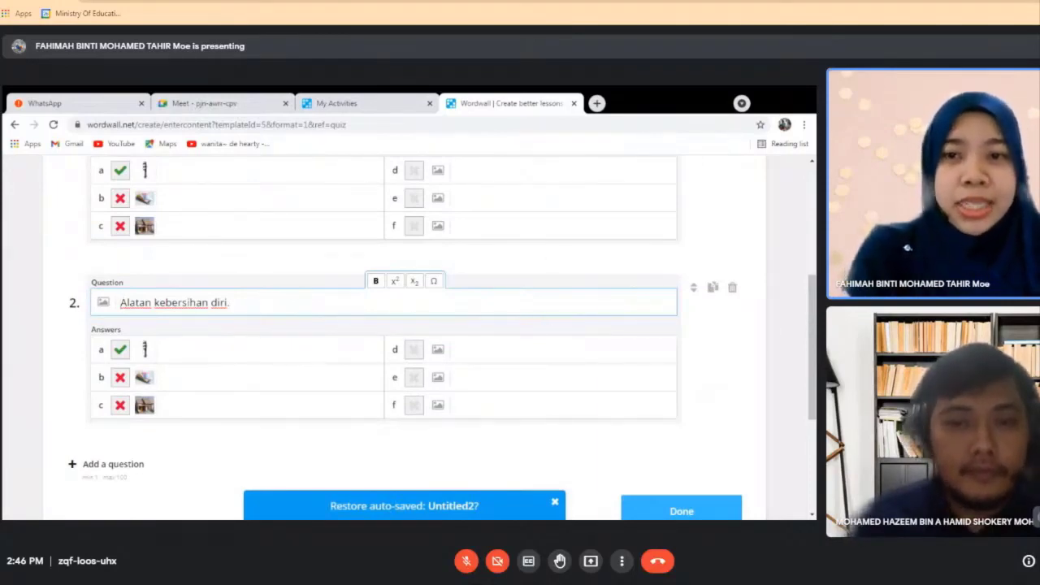
pyautogui.click(732, 289)
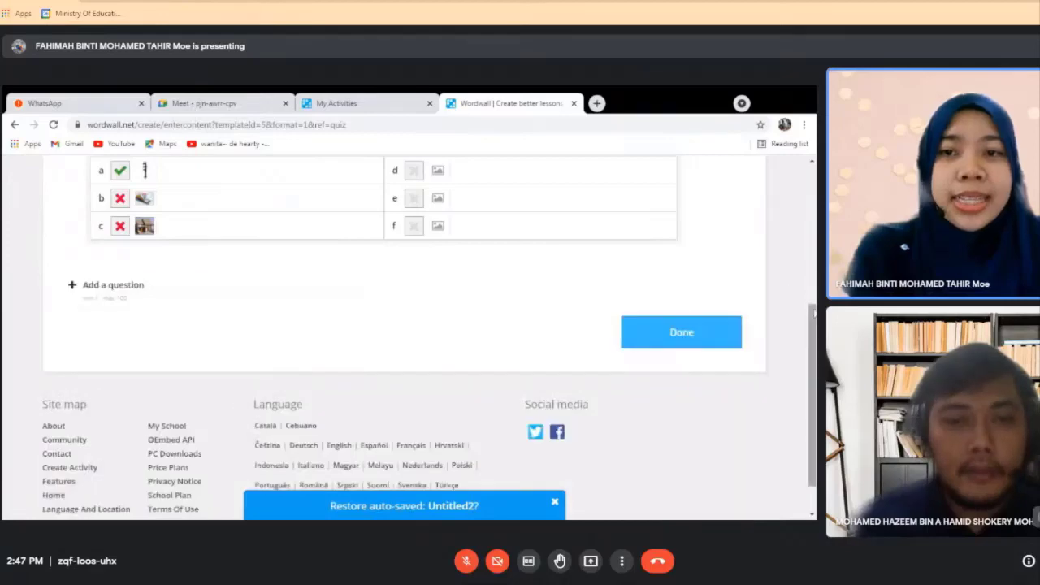
# Finish entering the quiz content so that the activity is saved and ready to play
pyautogui.scroll(-1, 407, 325)
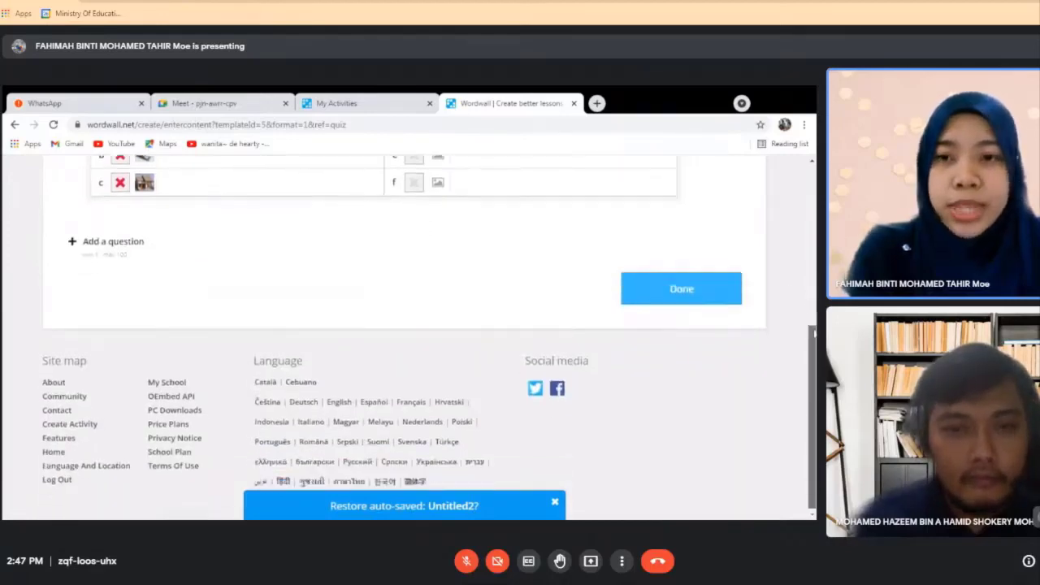
pyautogui.moveTo(815, 333); pyautogui.dragTo(789, 299)
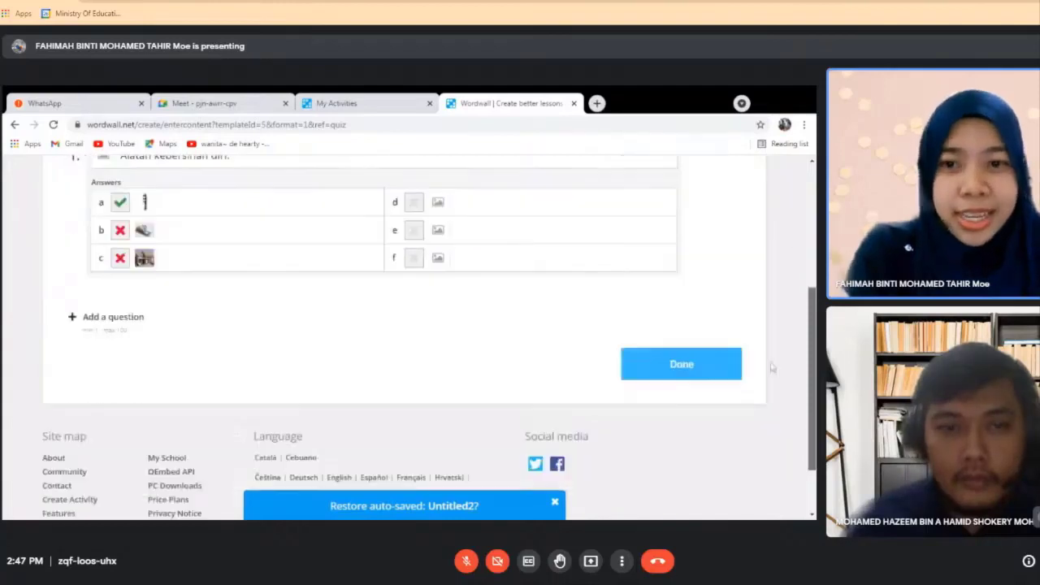
pyautogui.click(686, 371)
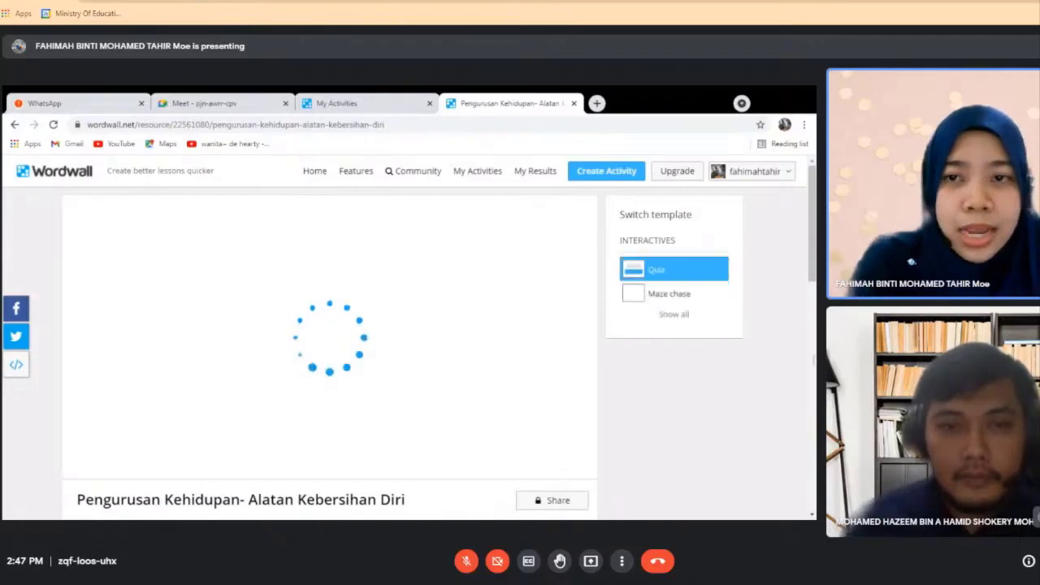
# Test-play the quiz, and restart it to answer the question with the house picture, option C
pyautogui.moveTo(815, 238)
pyautogui.mouseDown()
pyautogui.moveTo(814, 288)
pyautogui.moveTo(814, 248)
pyautogui.mouseUp()
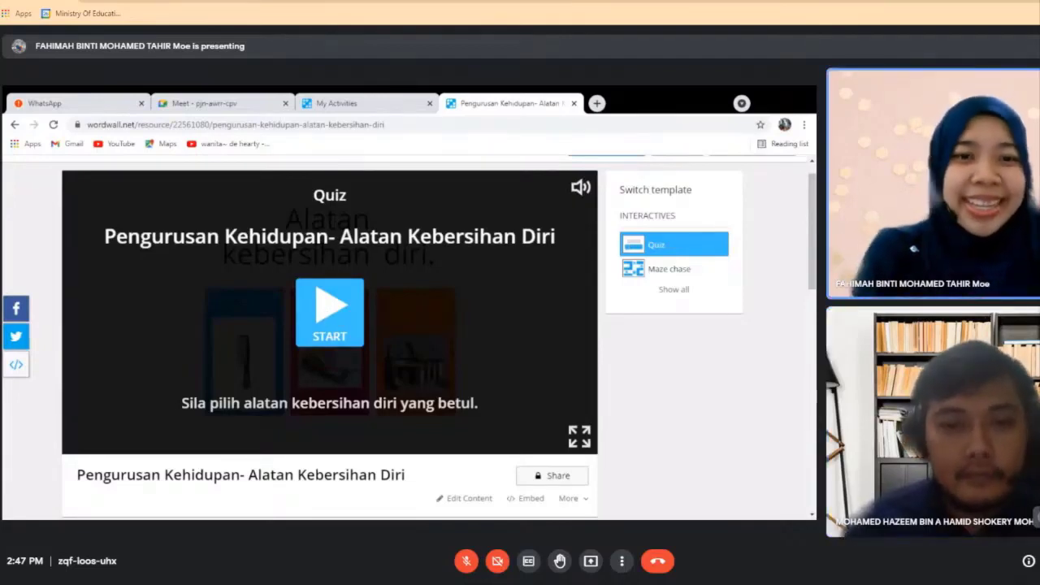
pyautogui.click(329, 307)
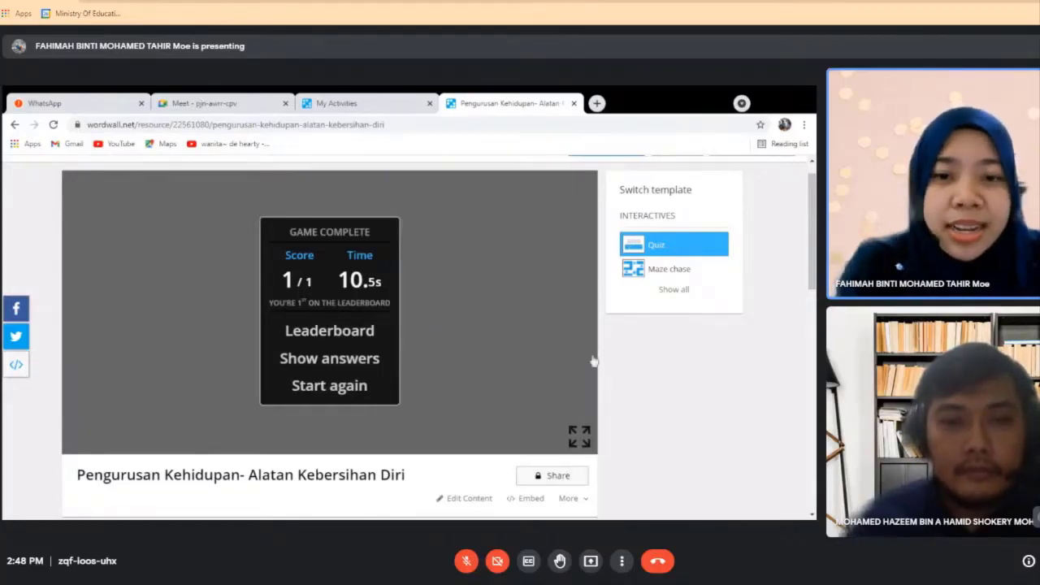
pyautogui.click(339, 389)
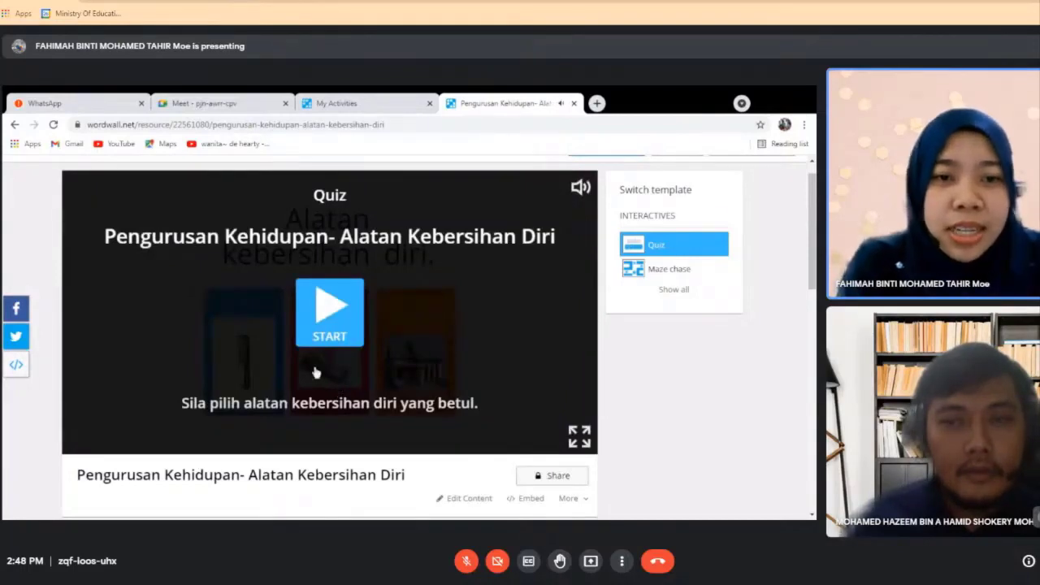
pyautogui.click(328, 317)
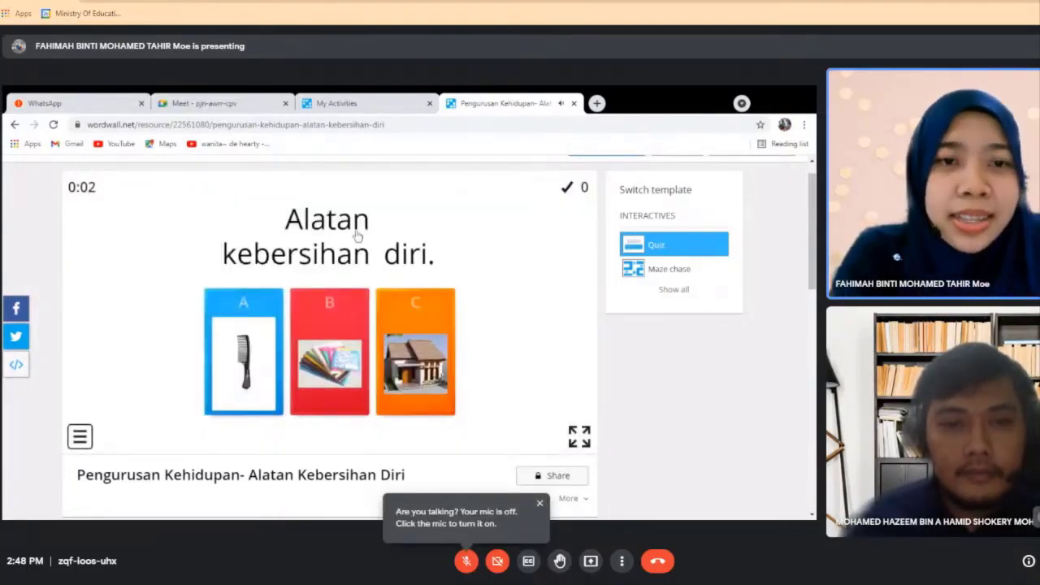
pyautogui.click(431, 344)
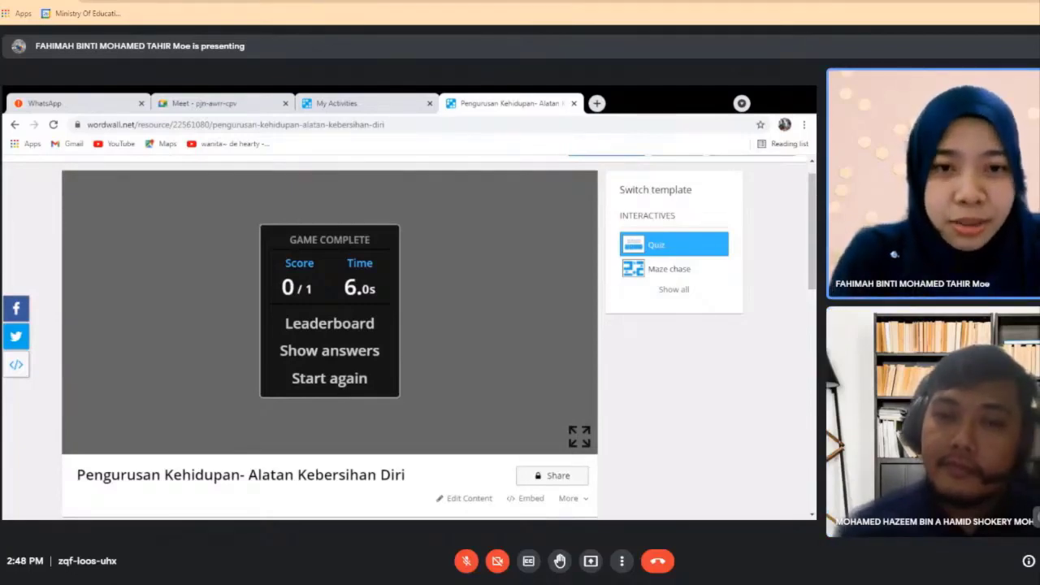
# Share the quiz with other teachers by making it public and publishing it under its existing title, and close the confirmation
pyautogui.click(558, 476)
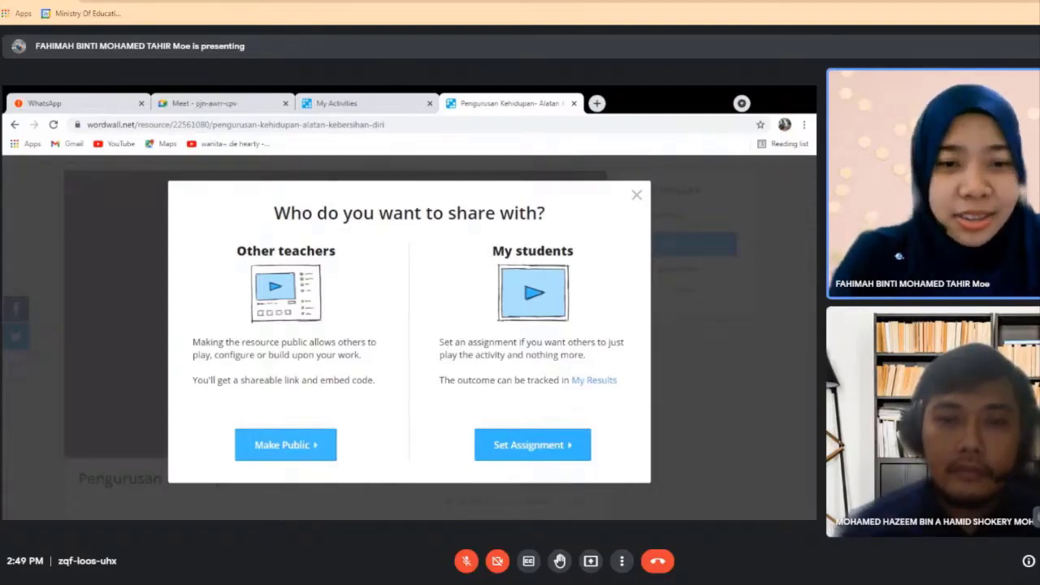
pyautogui.click(317, 446)
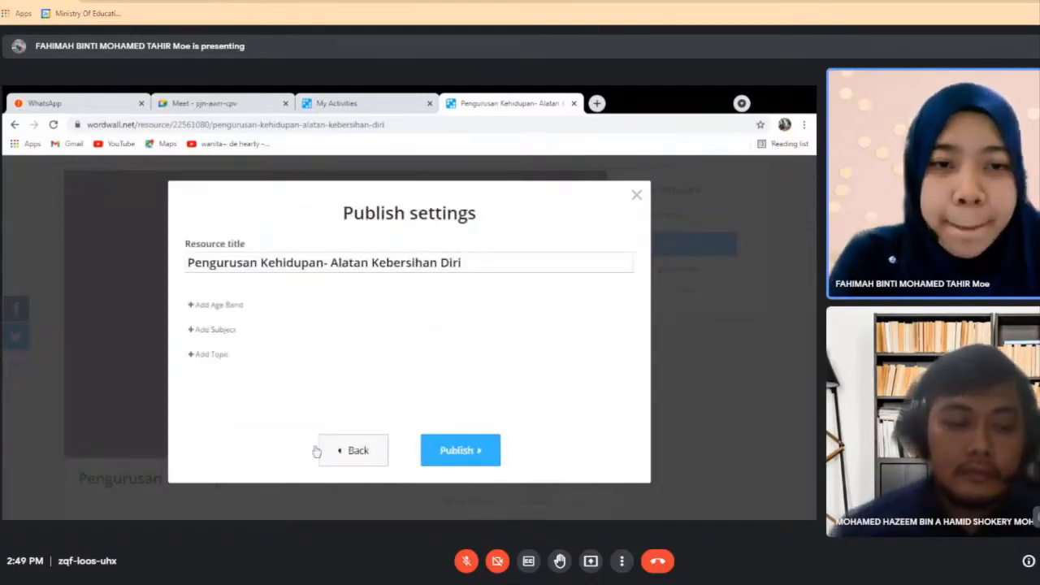
pyautogui.click(462, 459)
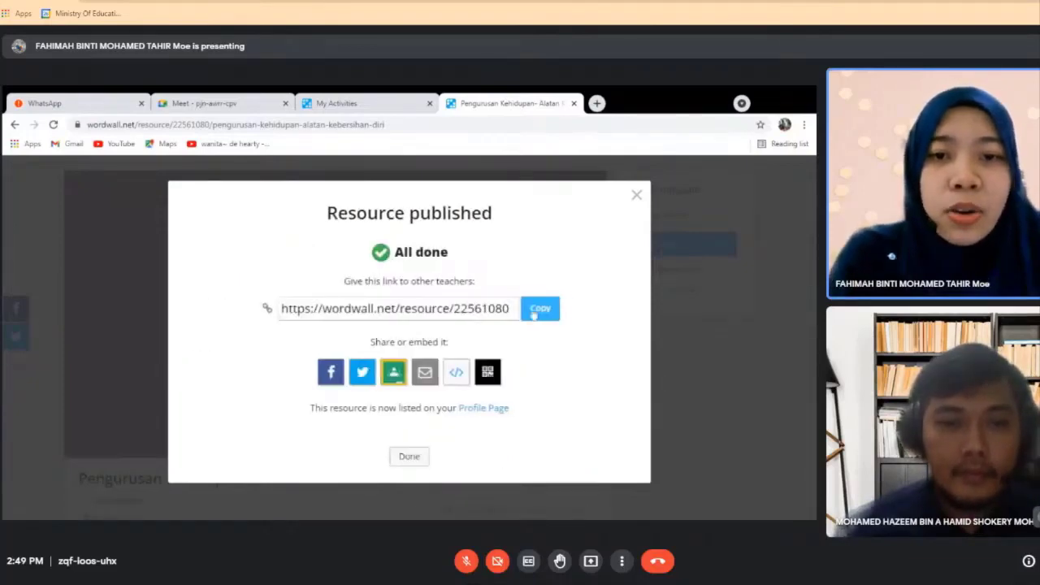
pyautogui.click(637, 196)
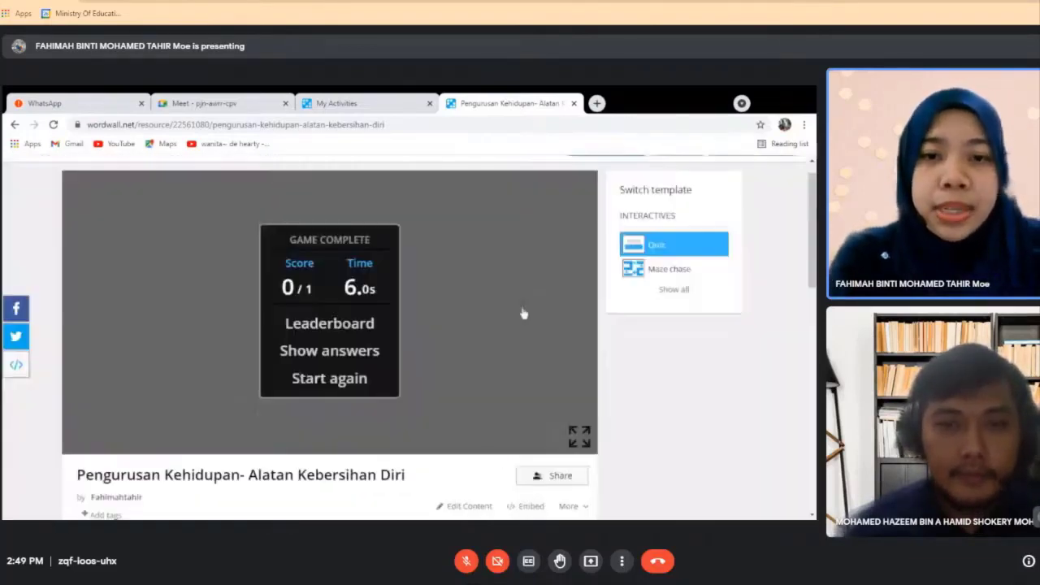
# Open the quiz's student assignment setup, keep the deadline at None, and toggle the end-of-game Leaderboard option
pyautogui.click(552, 476)
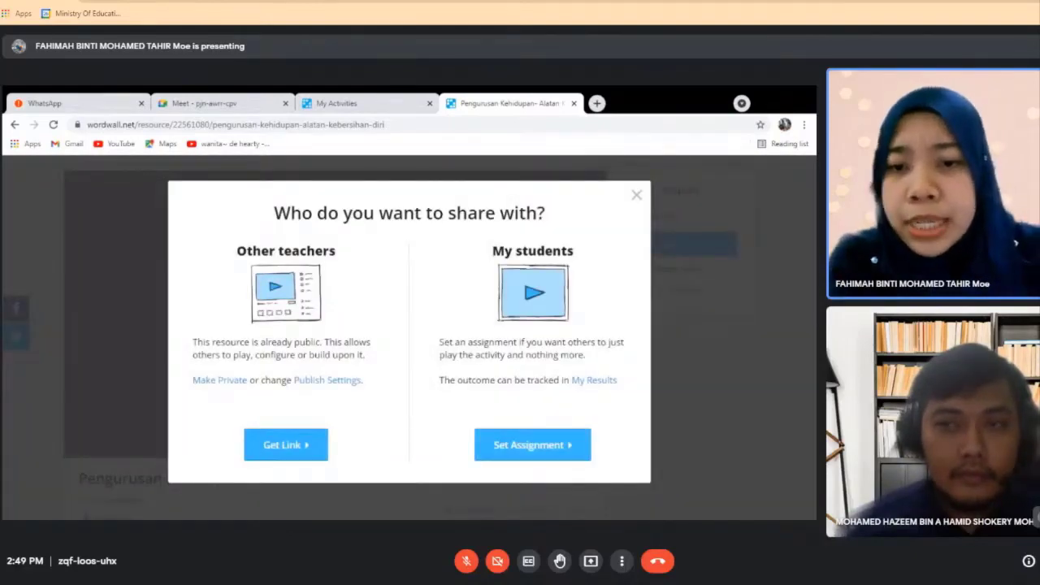
pyautogui.click(573, 446)
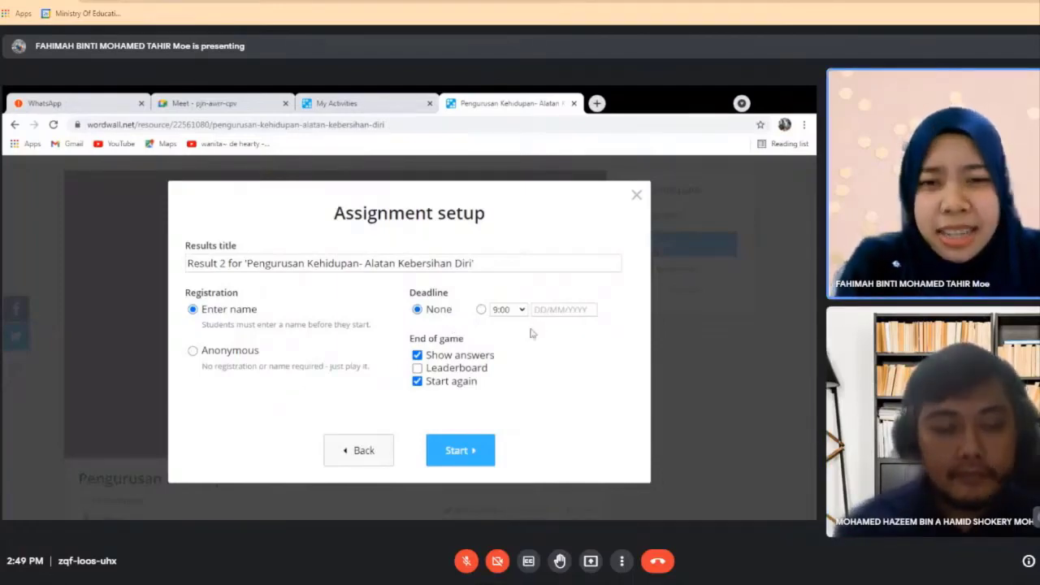
pyautogui.click(482, 311)
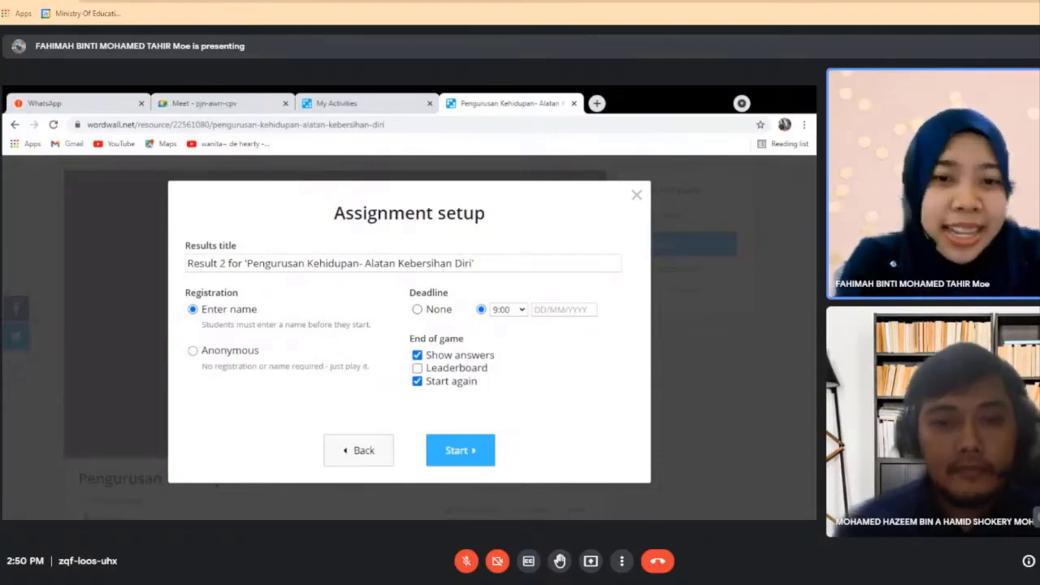
pyautogui.click(417, 309)
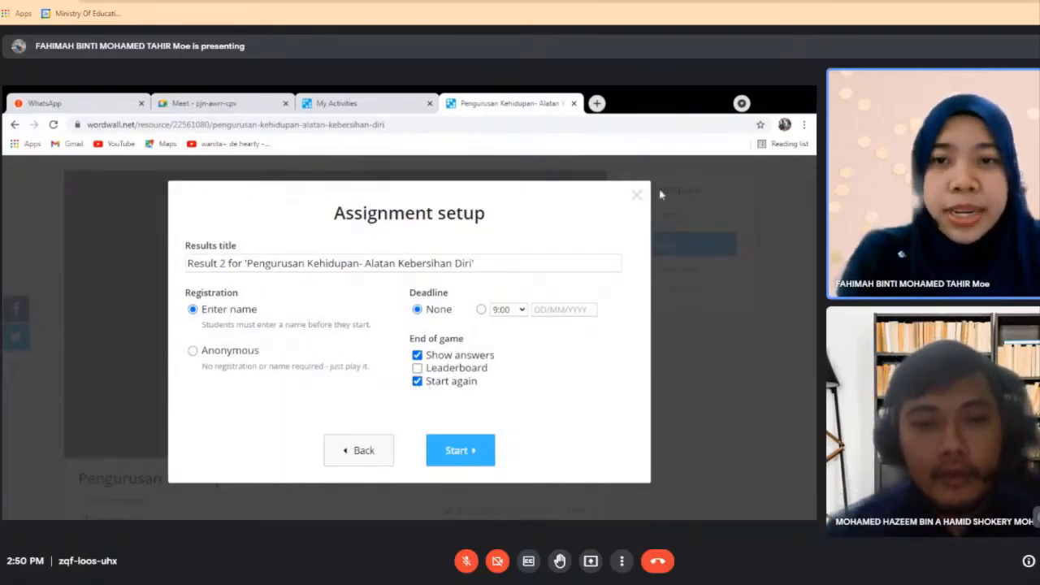
pyautogui.click(417, 368)
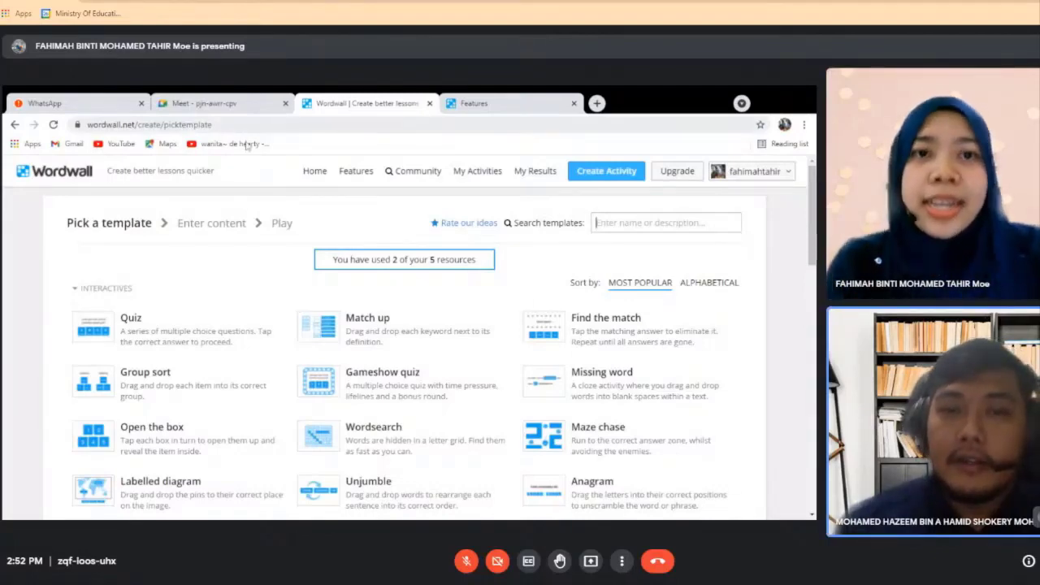
# Examine the Basic, Standard and Pro price plans for upgrading the account, and look at the Features page
pyautogui.click(674, 172)
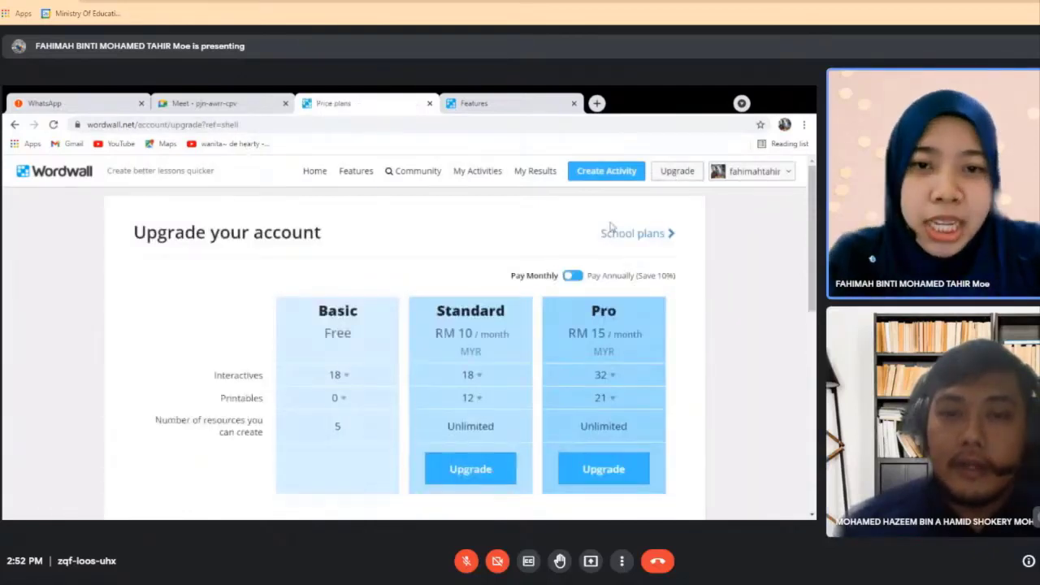
pyautogui.scroll(-1, 814, 290)
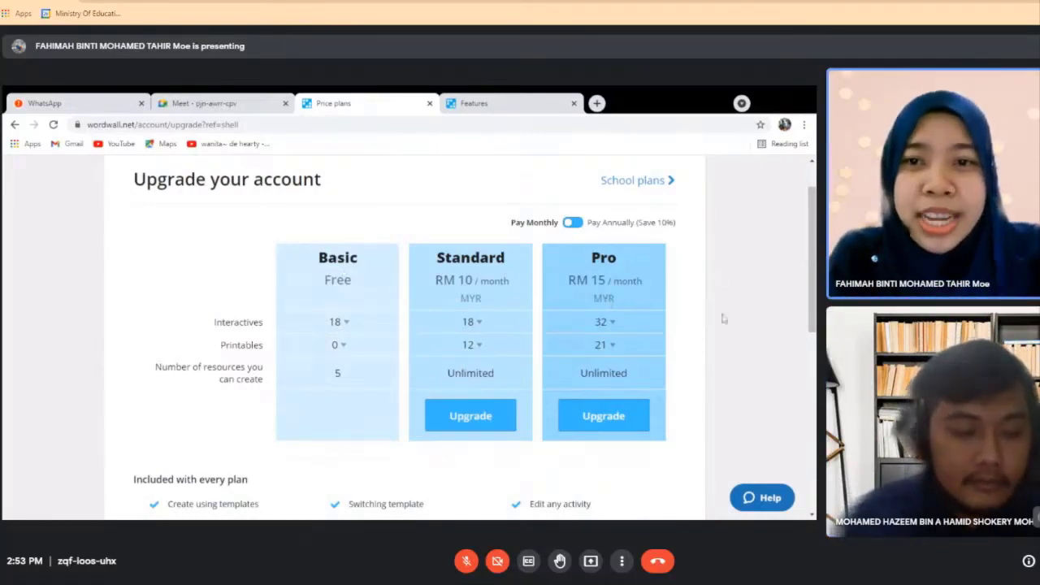
pyautogui.scroll(2, 646, 276)
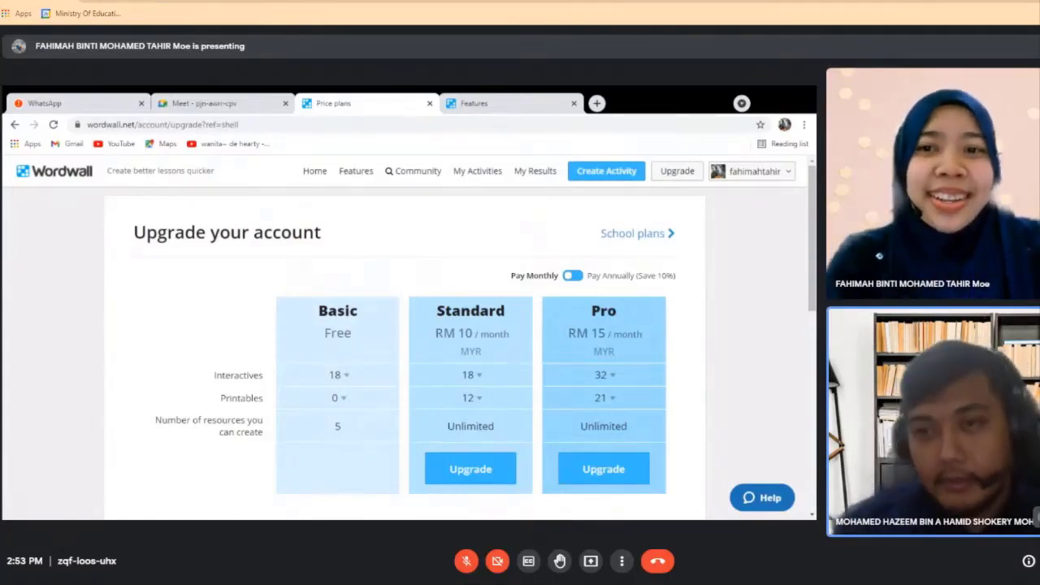
pyautogui.moveTo(814, 234)
pyautogui.mouseDown()
pyautogui.moveTo(815, 309)
pyautogui.moveTo(807, 254)
pyautogui.mouseUp()
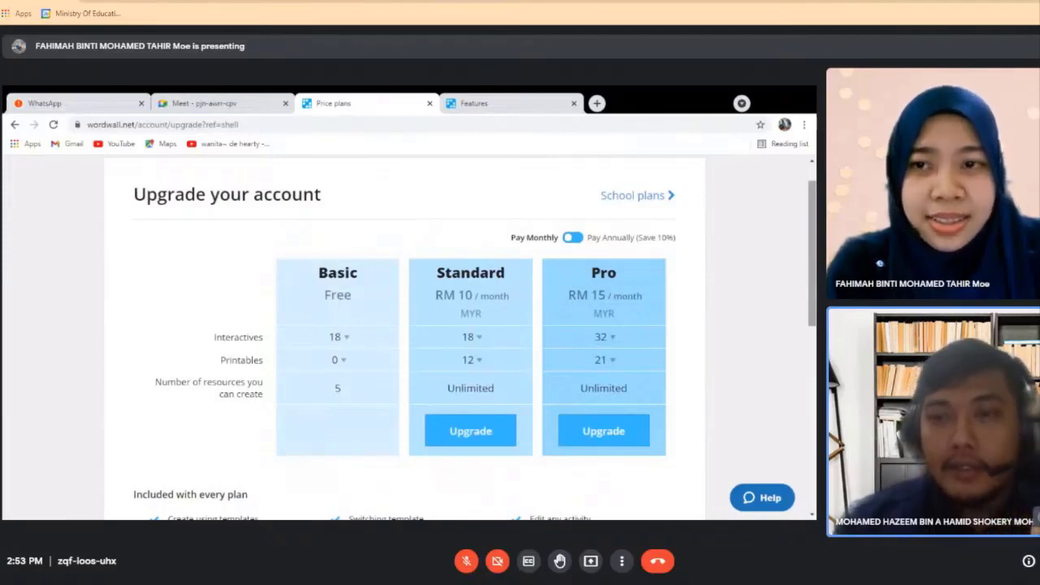
pyautogui.scroll(1, 813, 252)
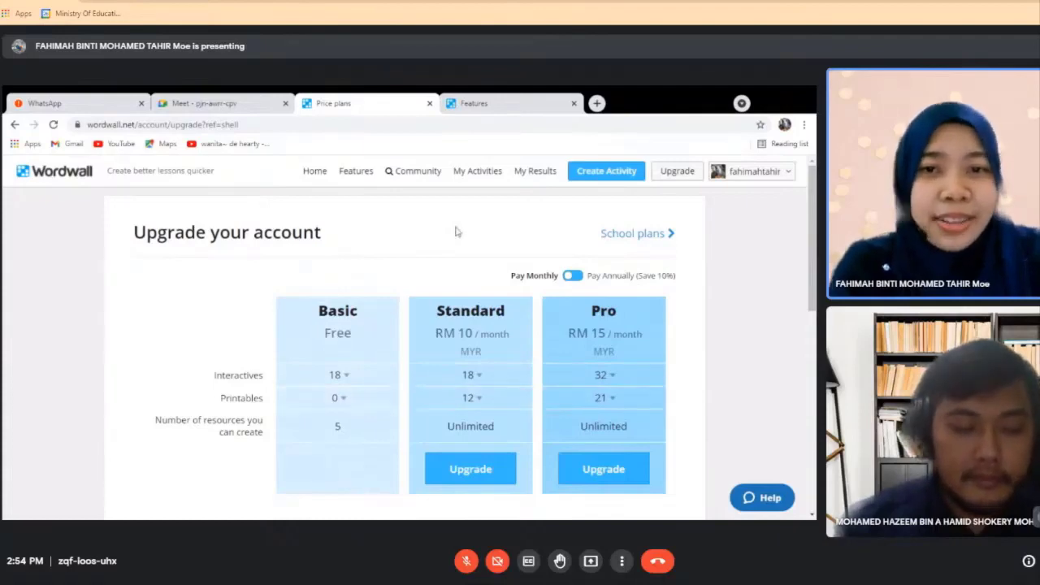
pyautogui.moveTo(814, 236); pyautogui.dragTo(814, 254)
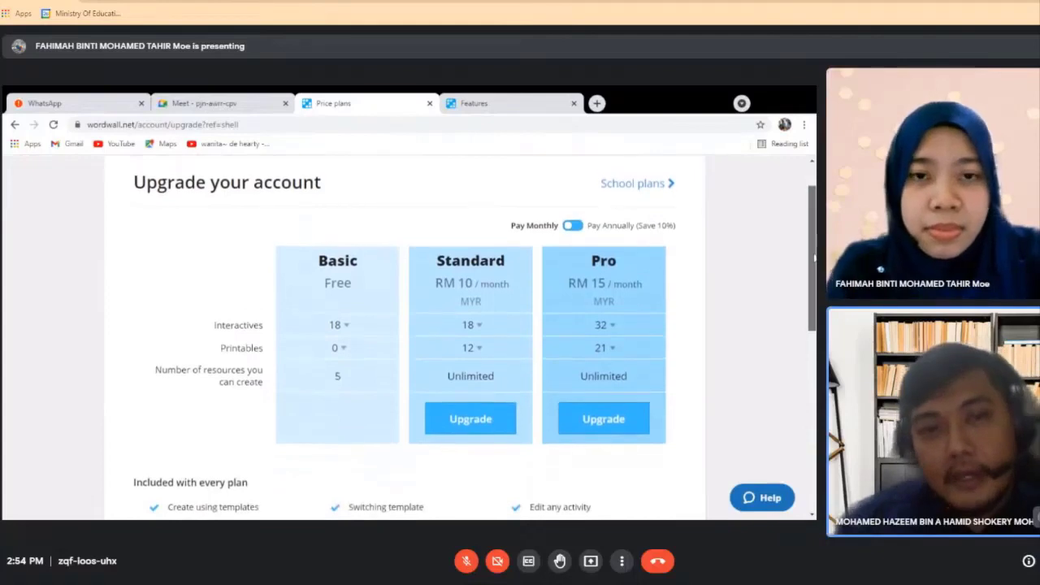
pyautogui.scroll(1, 650, 244)
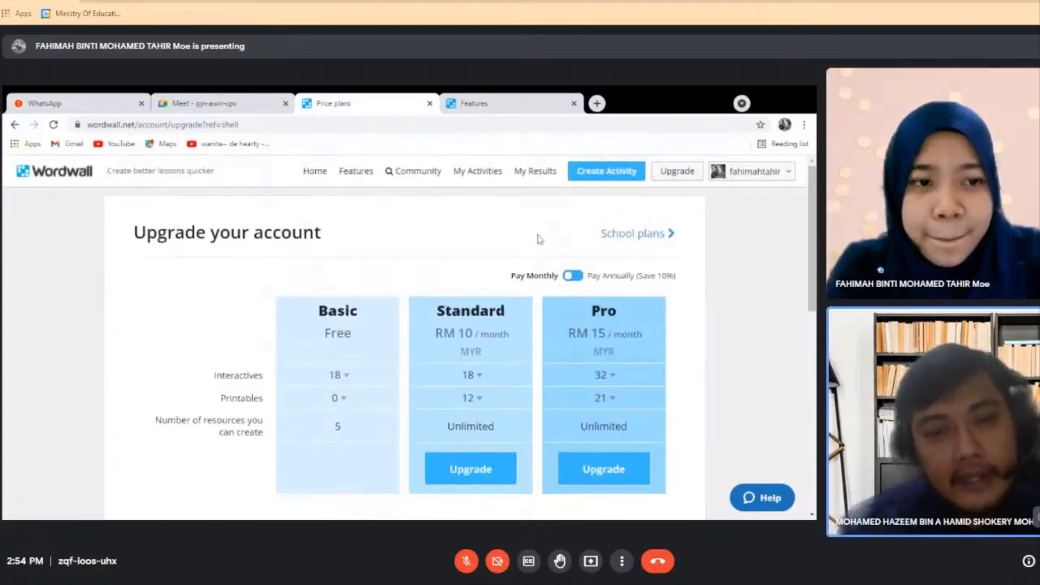
pyautogui.click(523, 103)
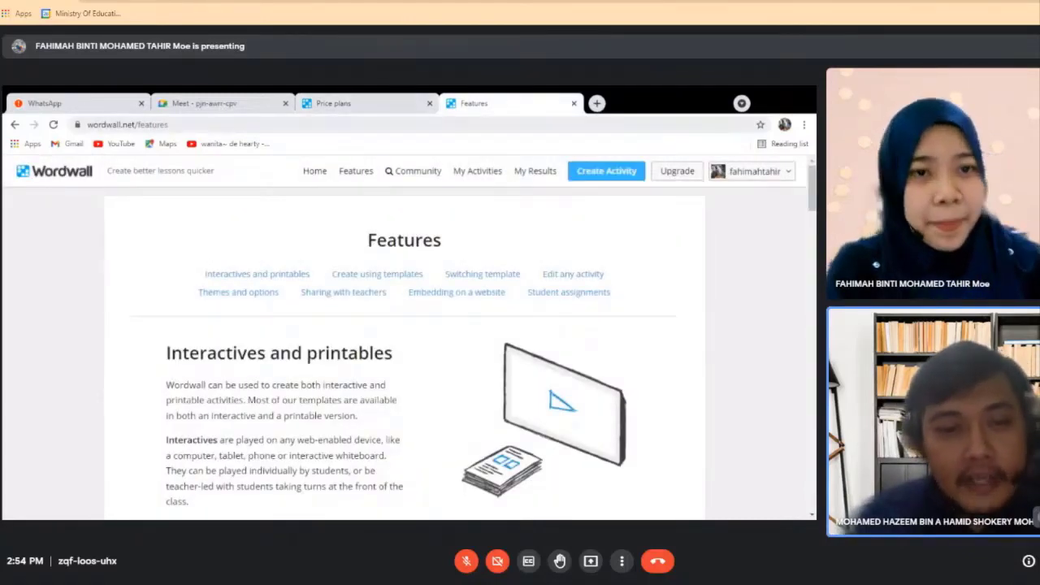
pyautogui.click(378, 108)
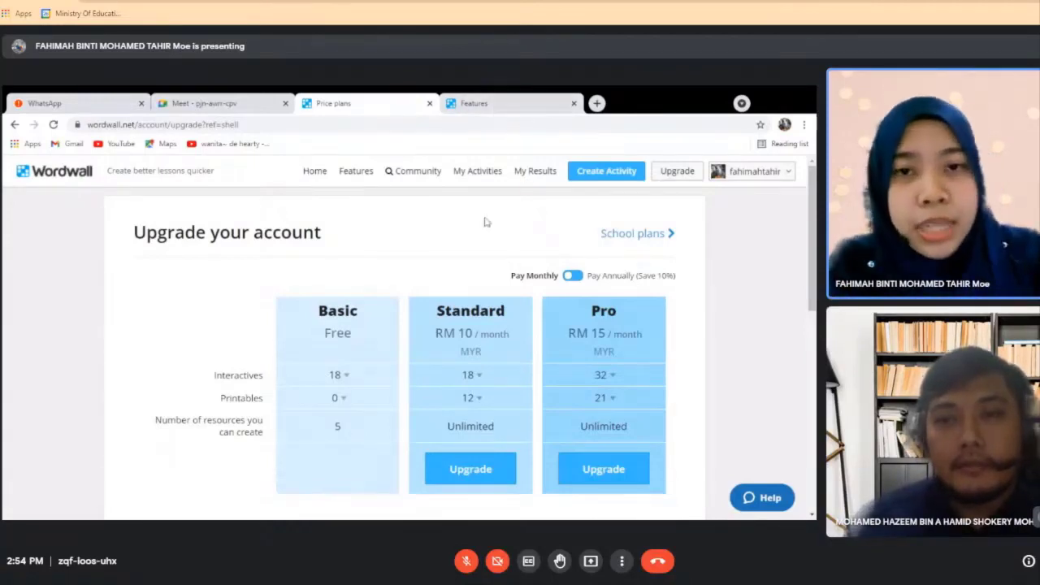
pyautogui.click(510, 104)
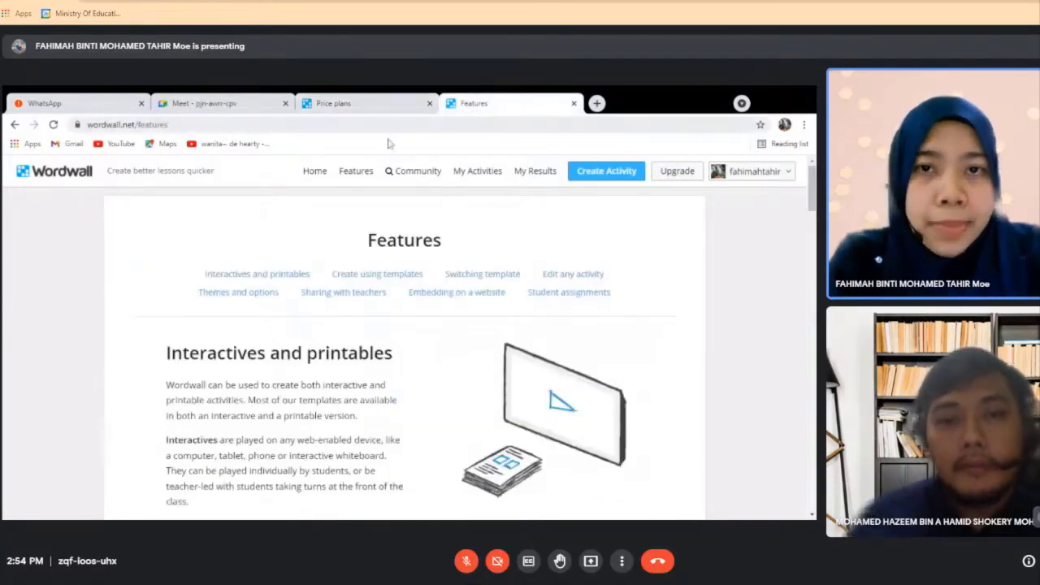
pyautogui.click(603, 177)
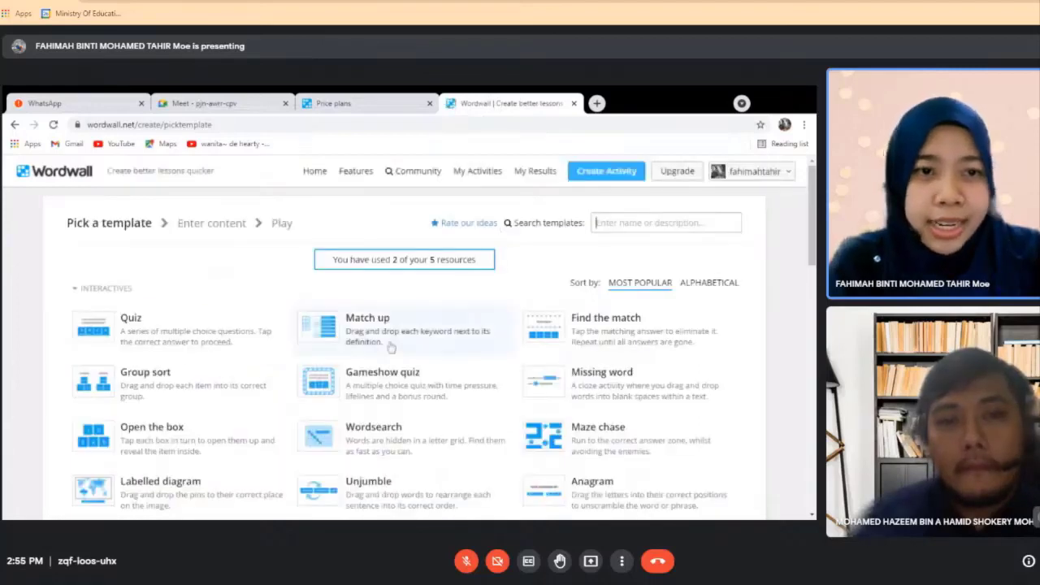
pyautogui.click(144, 325)
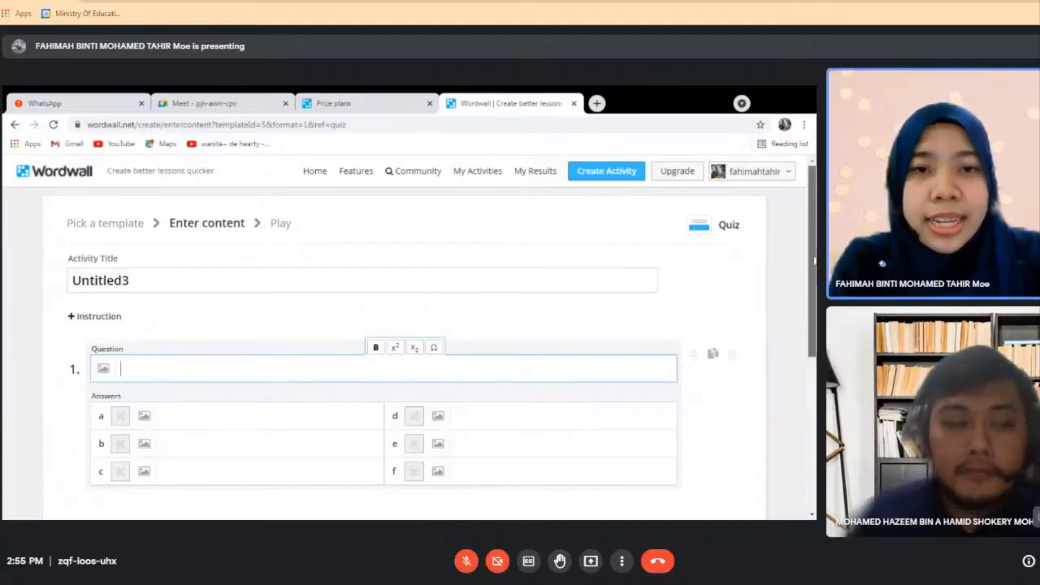
pyautogui.scroll(-1, 815, 260)
pyautogui.scroll(1, 816, 260)
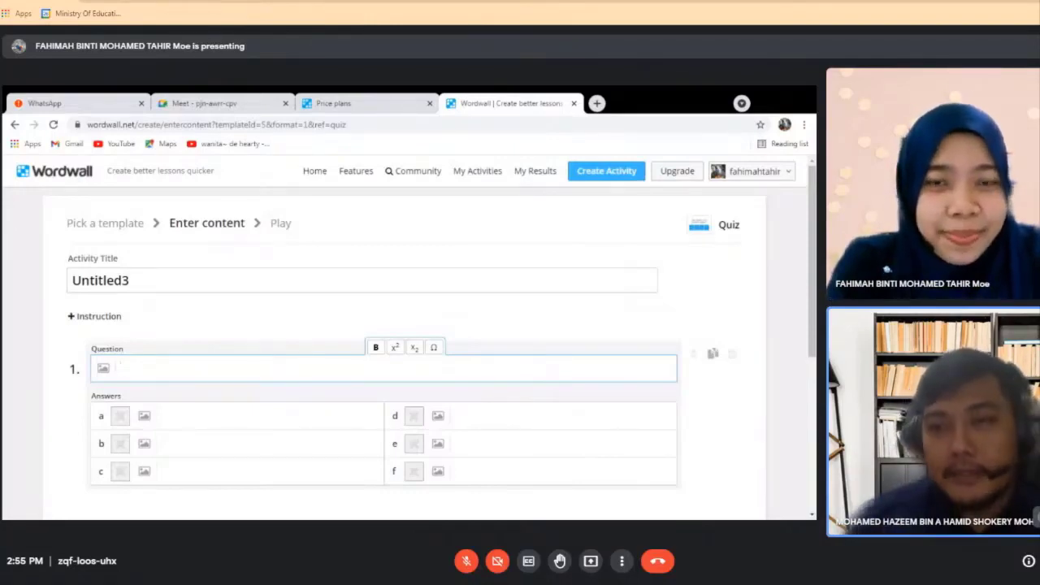
# Browse the available interactive templates and start a new activity with the Missing word template
pyautogui.click(607, 173)
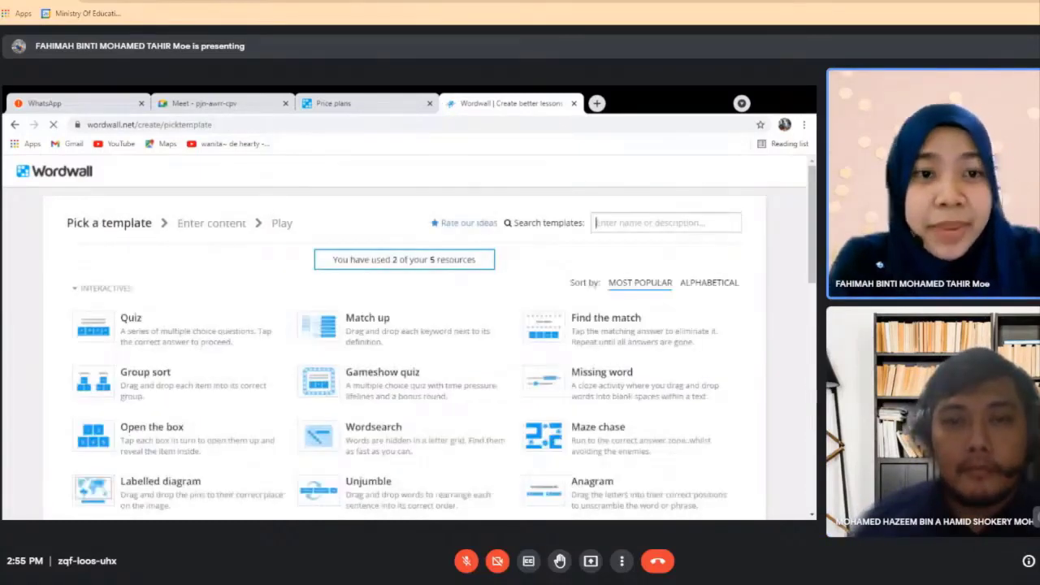
pyautogui.scroll(-2, 407, 341)
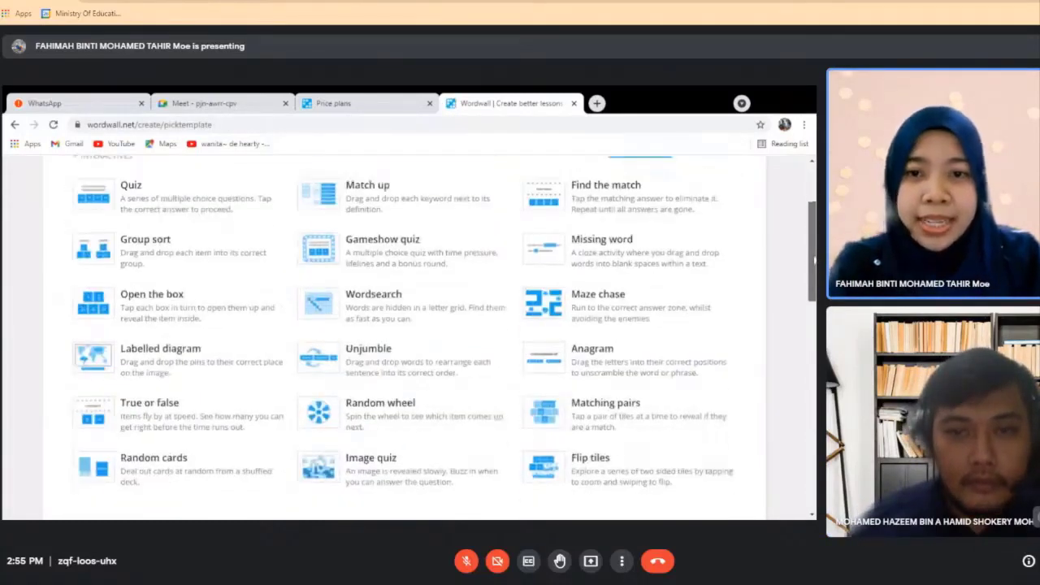
pyautogui.moveTo(815, 260); pyautogui.dragTo(813, 233)
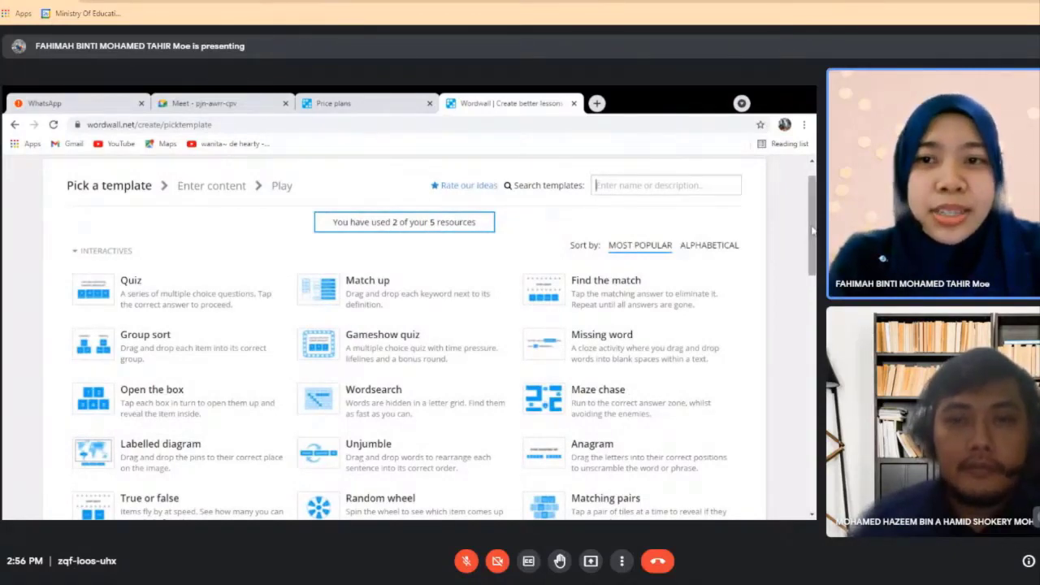
pyautogui.scroll(-1, 811, 231)
pyautogui.scroll(-1, 811, 233)
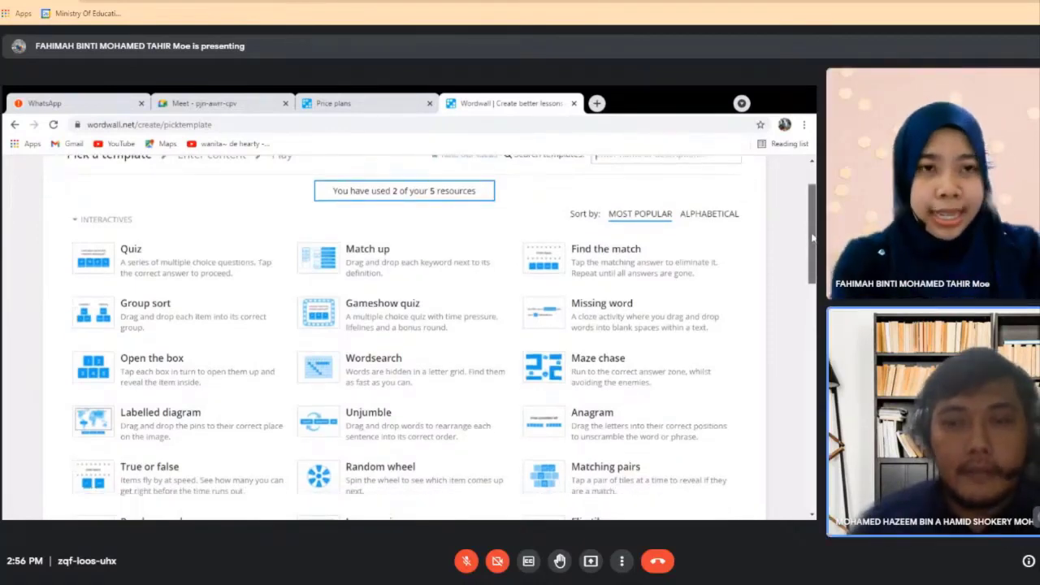
pyautogui.moveTo(812, 237)
pyautogui.mouseDown()
pyautogui.moveTo(811, 254)
pyautogui.moveTo(814, 217)
pyautogui.moveTo(815, 251)
pyautogui.mouseUp()
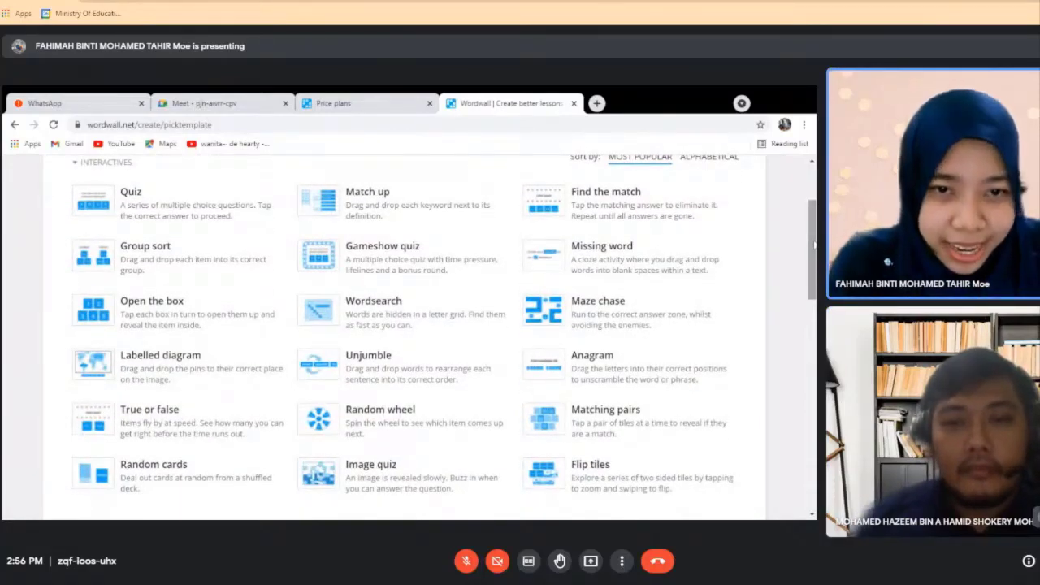
pyautogui.scroll(-1, 487, 309)
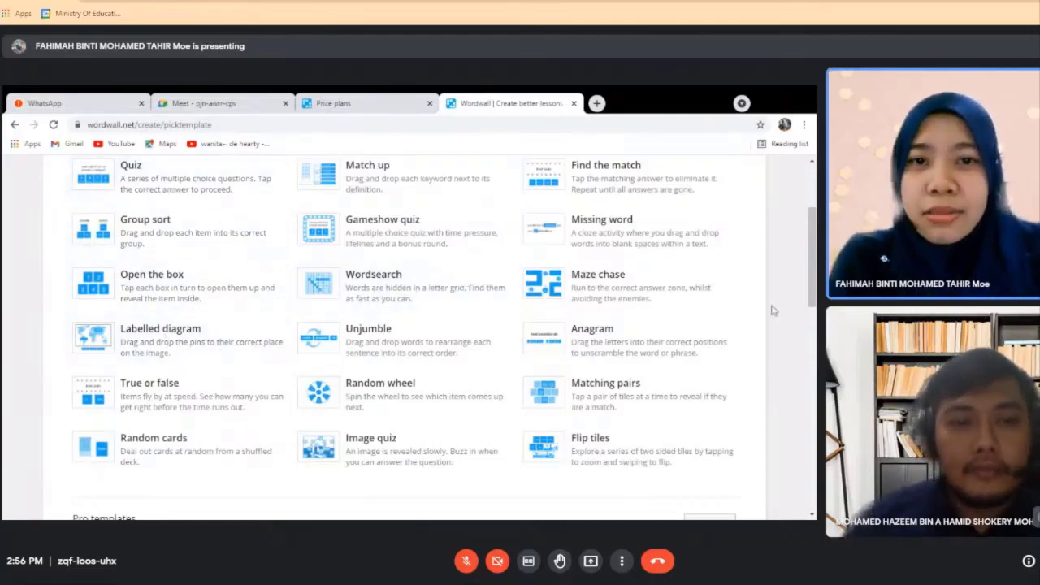
pyautogui.moveTo(813, 280); pyautogui.dragTo(814, 278)
pyautogui.scroll(2, 814, 279)
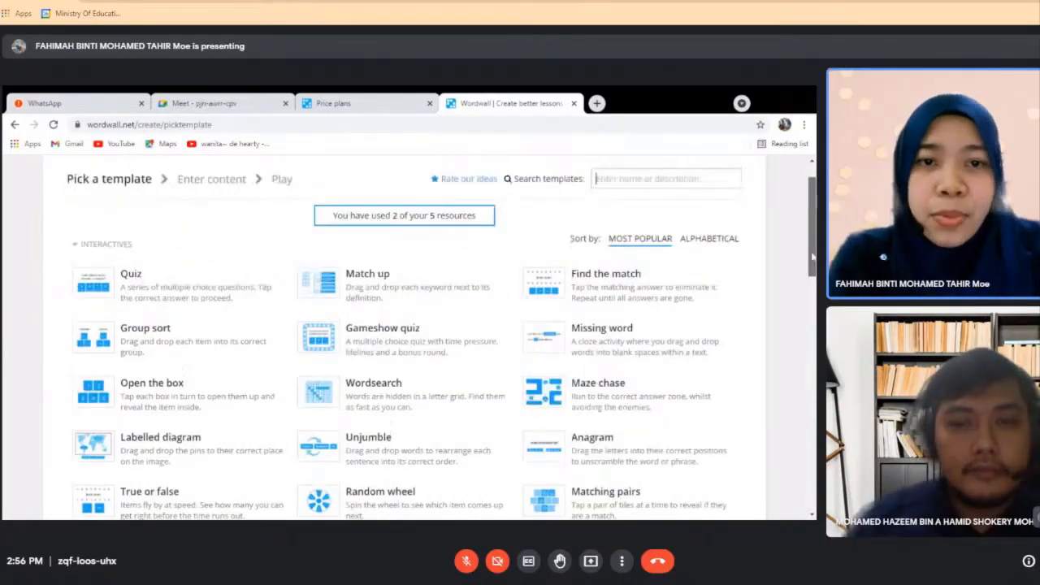
pyautogui.scroll(-2, 814, 278)
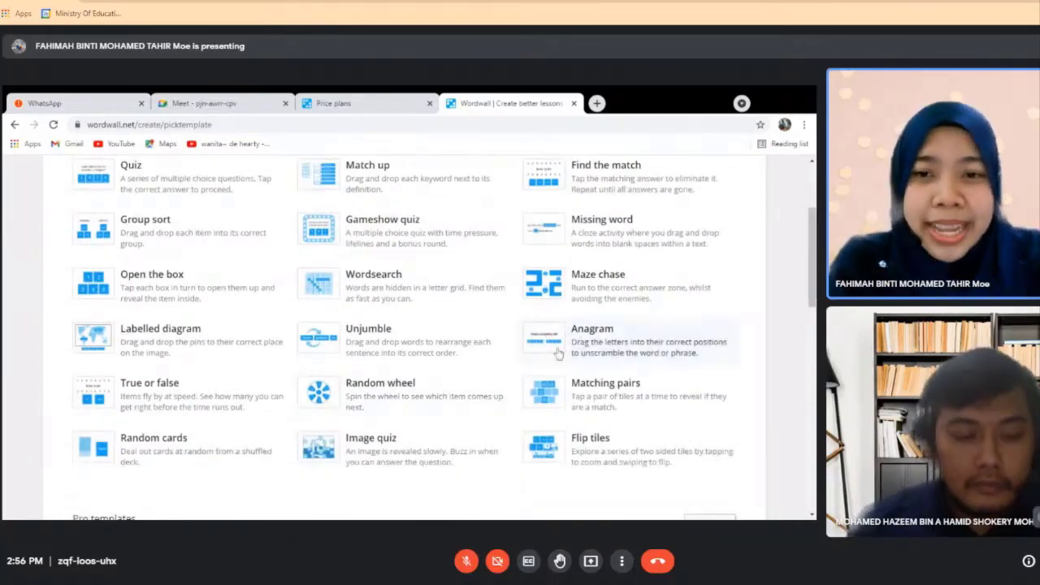
pyautogui.doubleClick(612, 233)
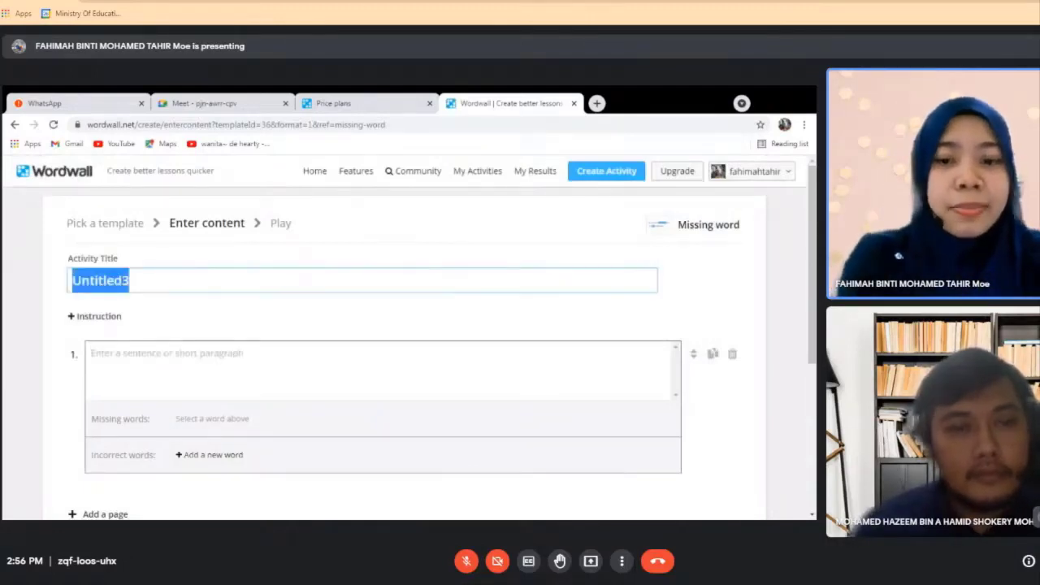
# Replace the default title of the Missing word activity with "My hobby"
pyautogui.press('BackSpace')
pyautogui.write('My h')
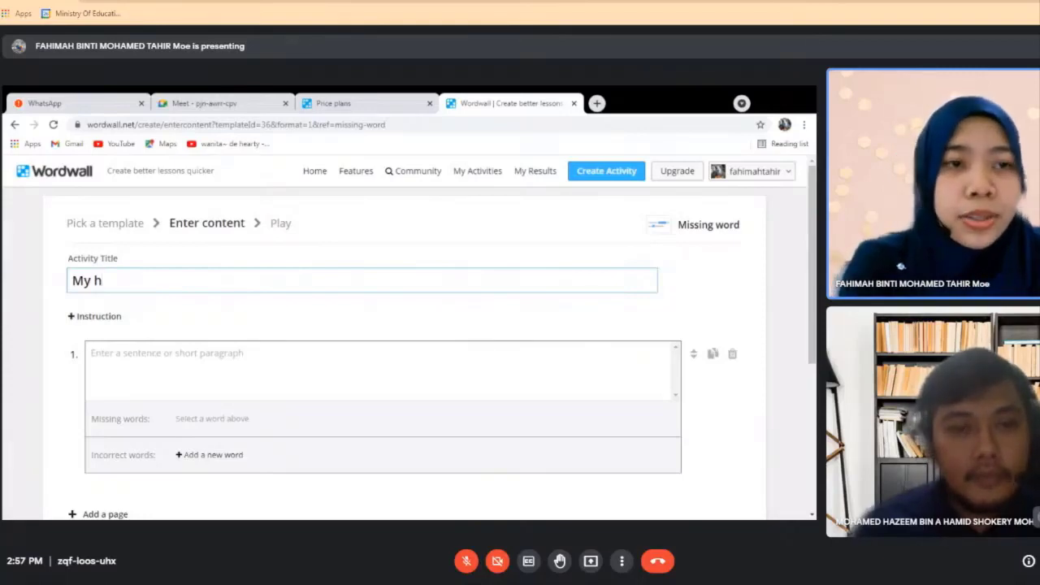
pyautogui.write('obby')
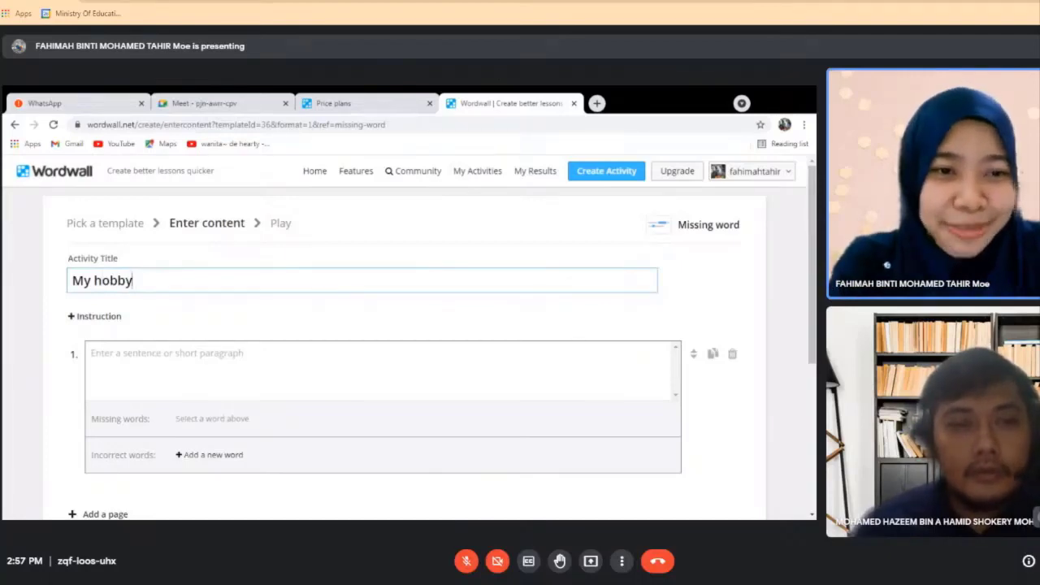
# Change the Missing word activity's title to "My Hobbies"
pyautogui.click(102, 280)
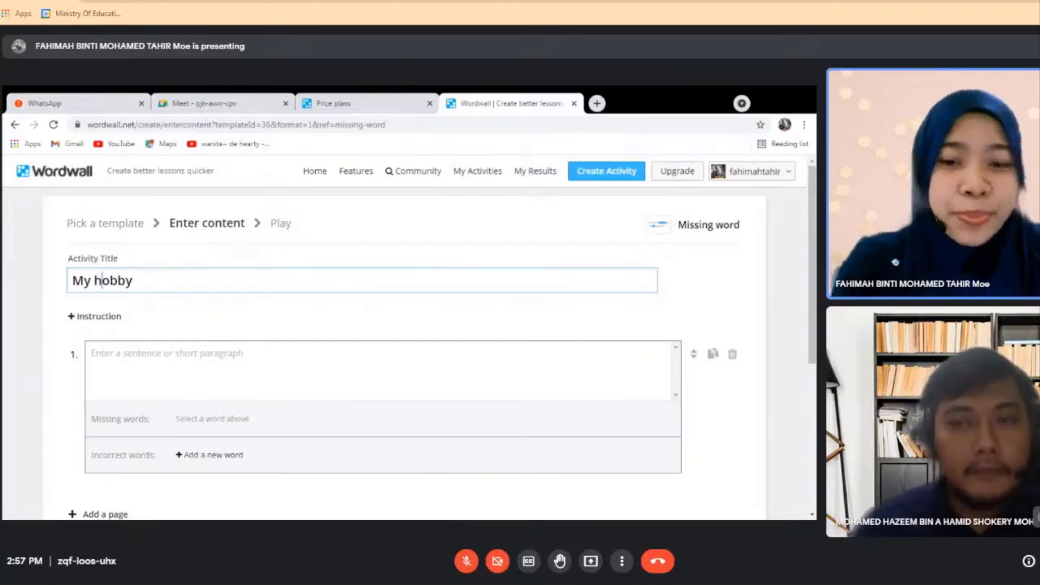
pyautogui.press('BackSpace')
pyautogui.click(126, 280)
pyautogui.press('BackSpace')
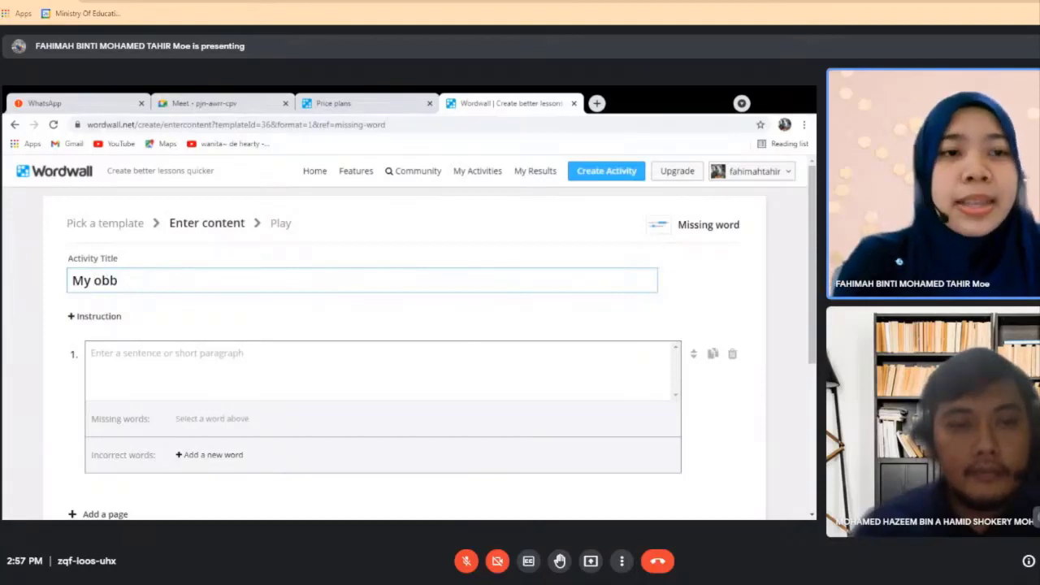
pyautogui.click(91, 280)
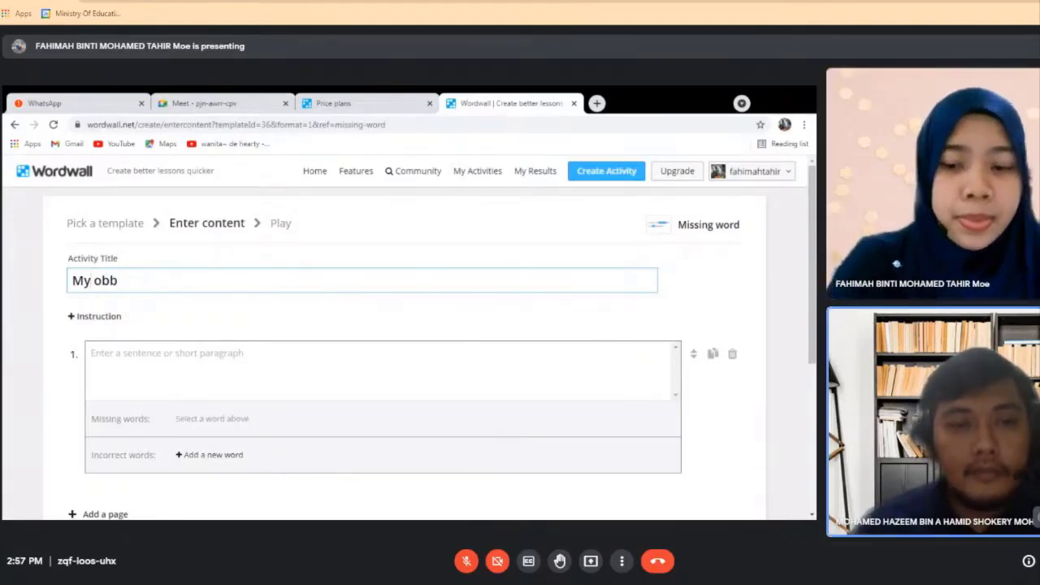
pyautogui.write('h')
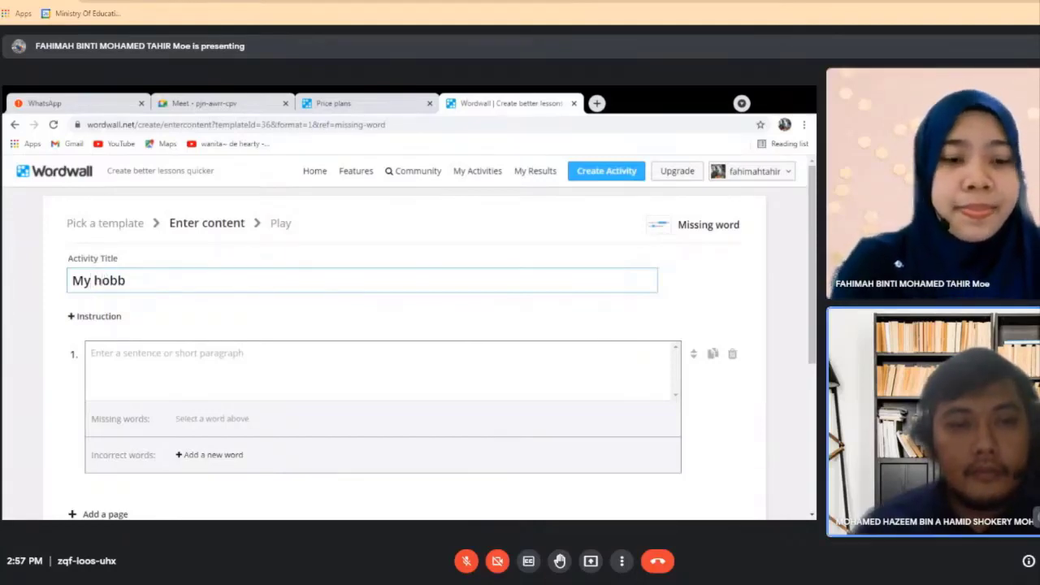
pyautogui.press('BackSpace')
pyautogui.write('Hobb')
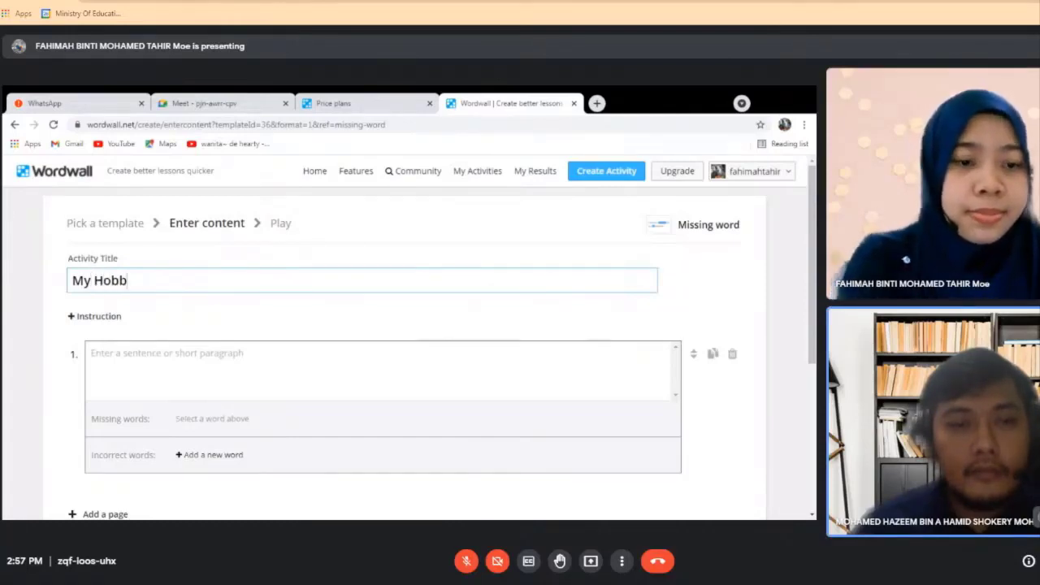
pyautogui.write('e')
pyautogui.press('BackSpace')
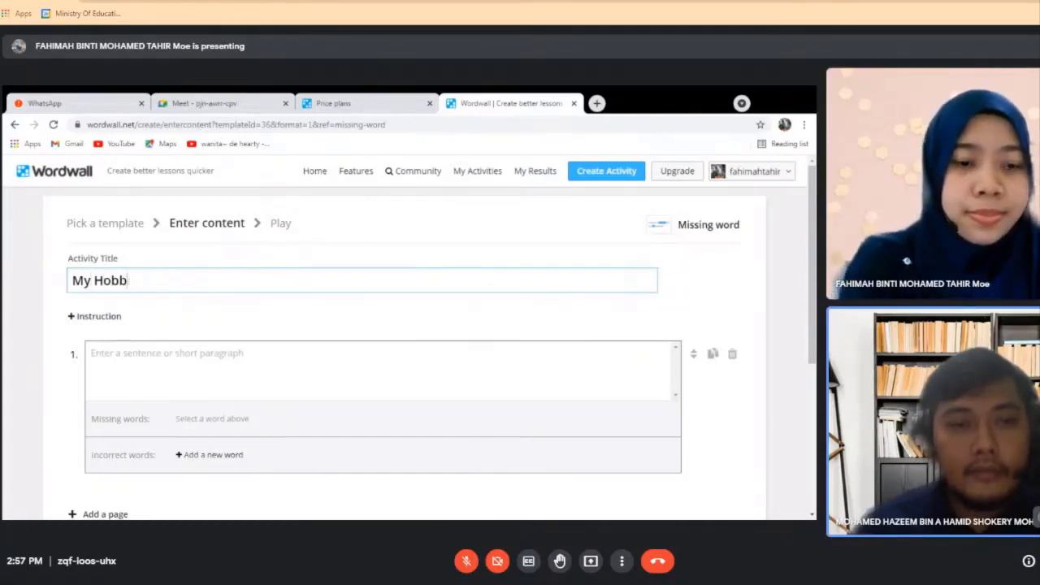
pyautogui.write('i')
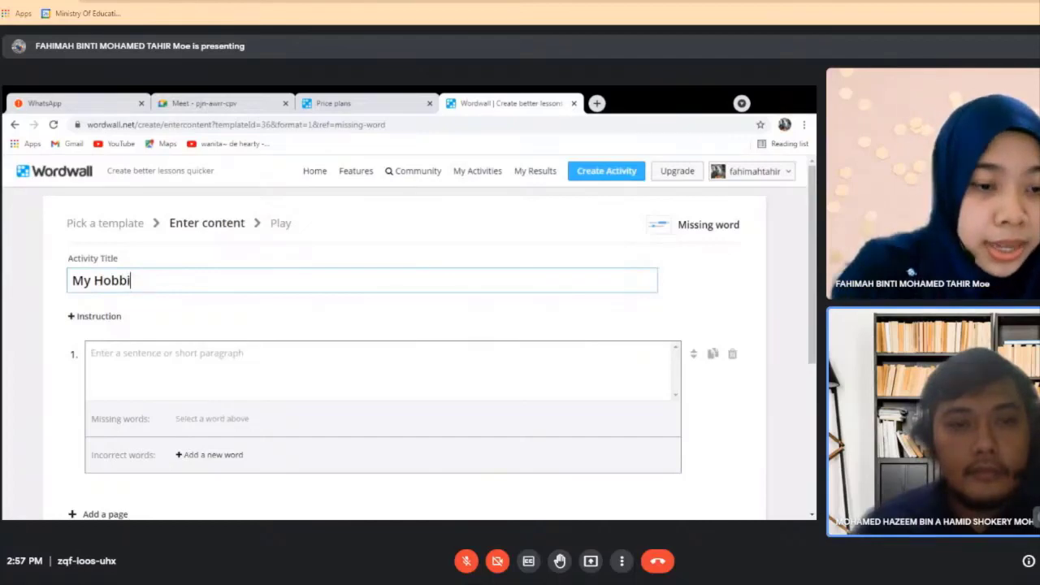
pyautogui.write('es')
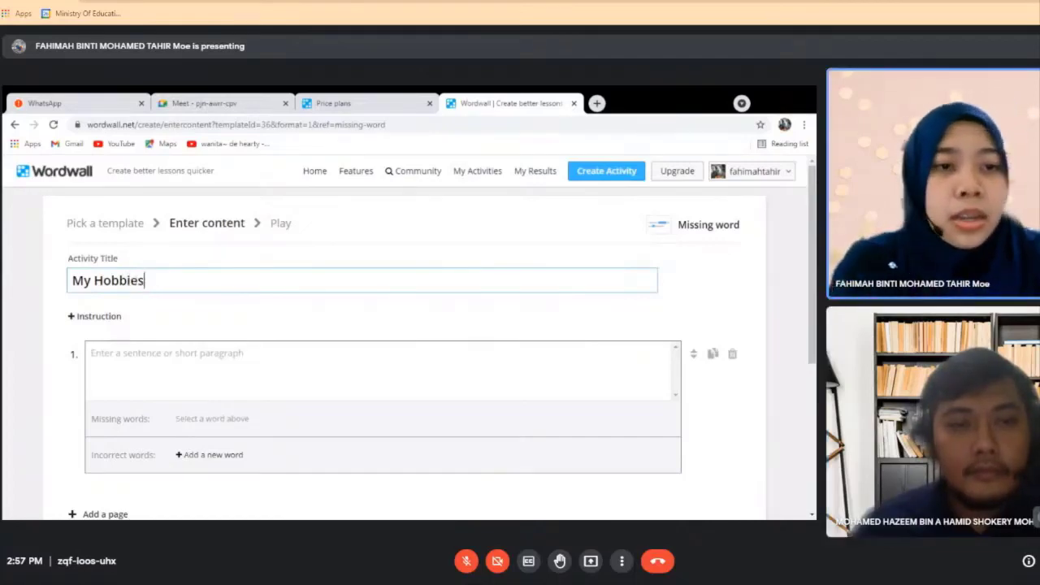
# Enter "My hobbies are watching television and reading." as the first sentence of the activity
pyautogui.click(91, 353)
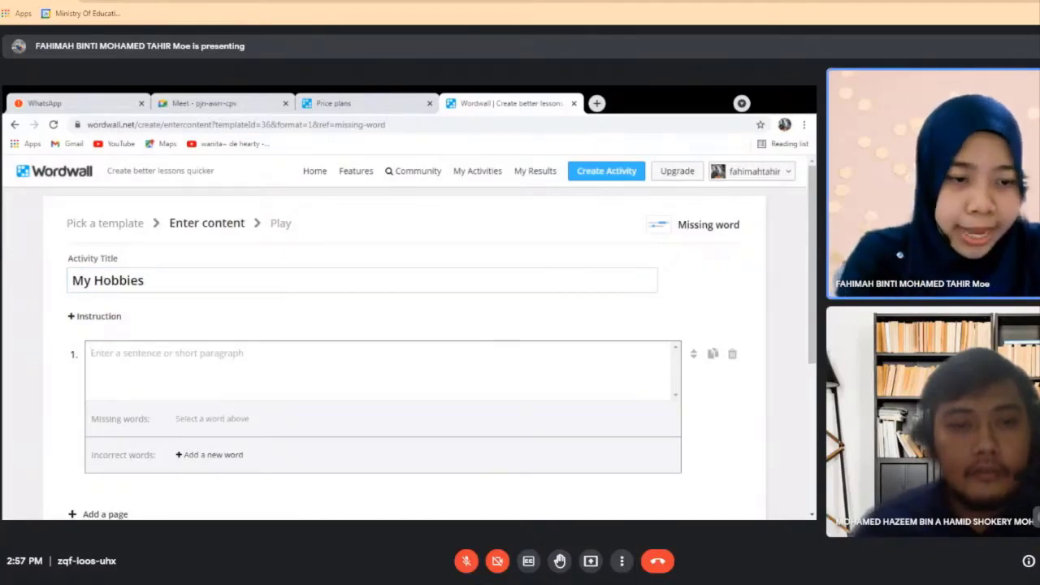
pyautogui.write('My')
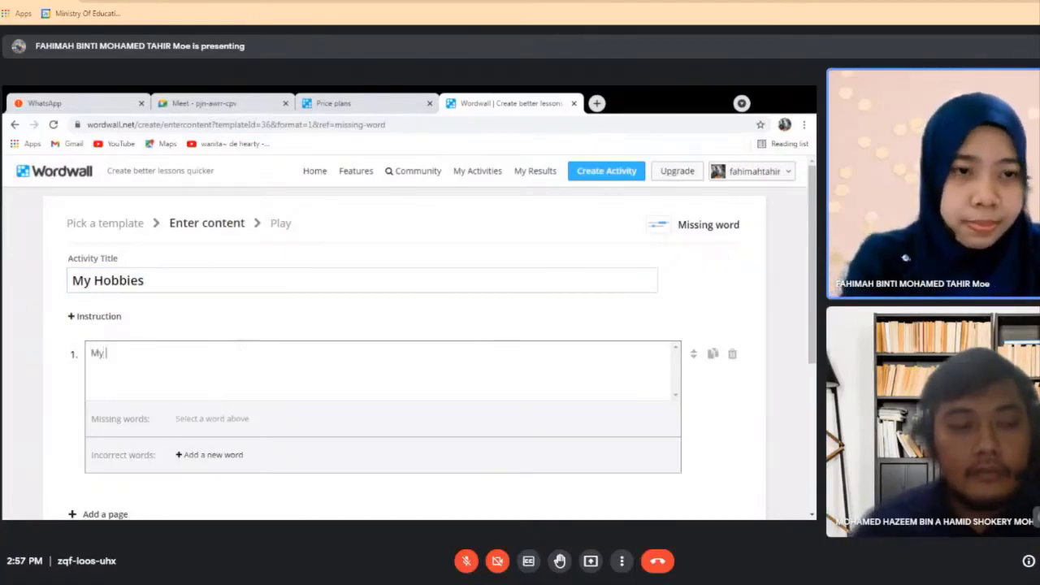
pyautogui.write('hobbi')
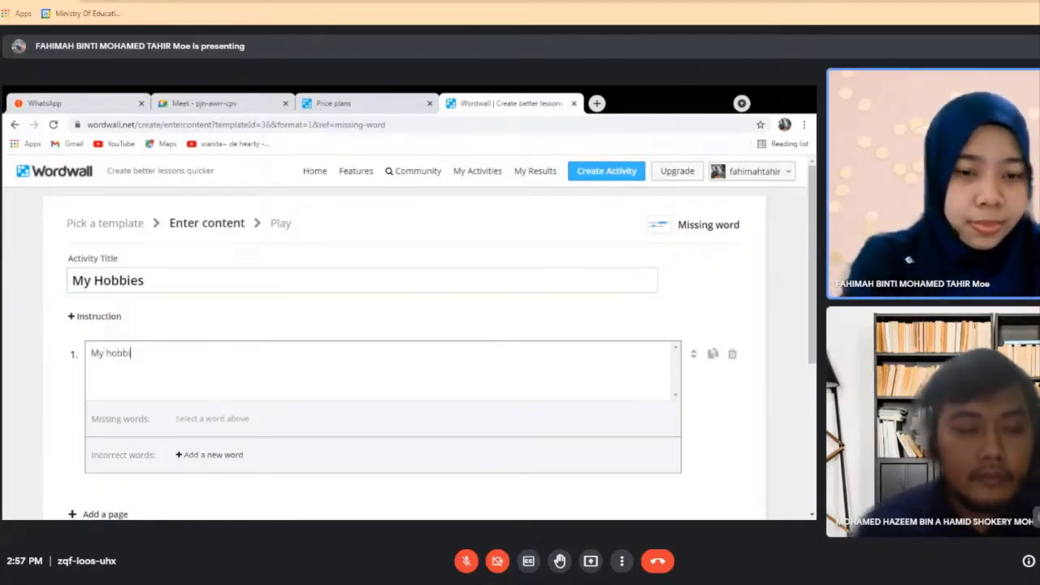
pyautogui.write('es are w')
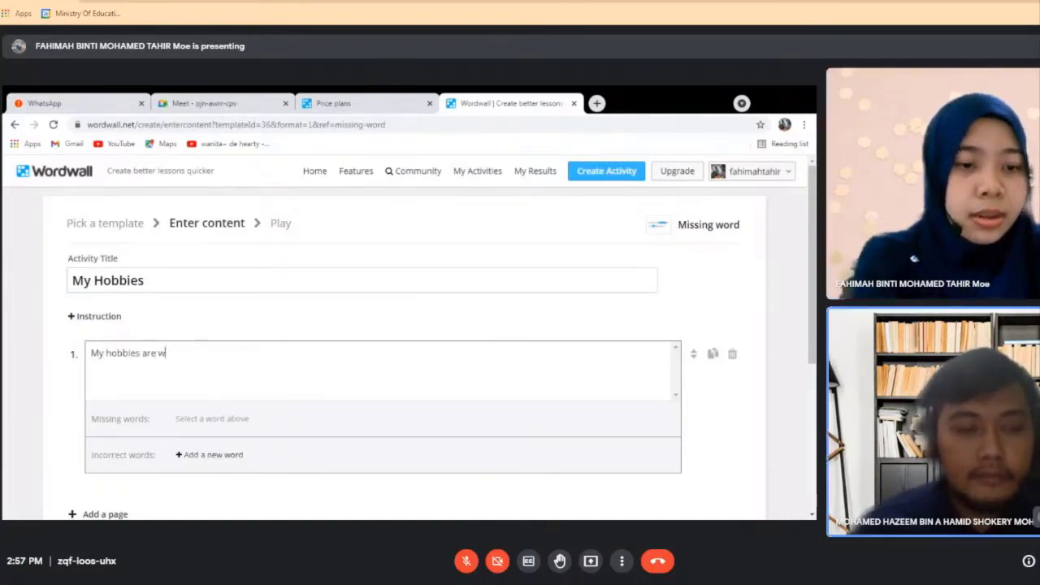
pyautogui.write('atching')
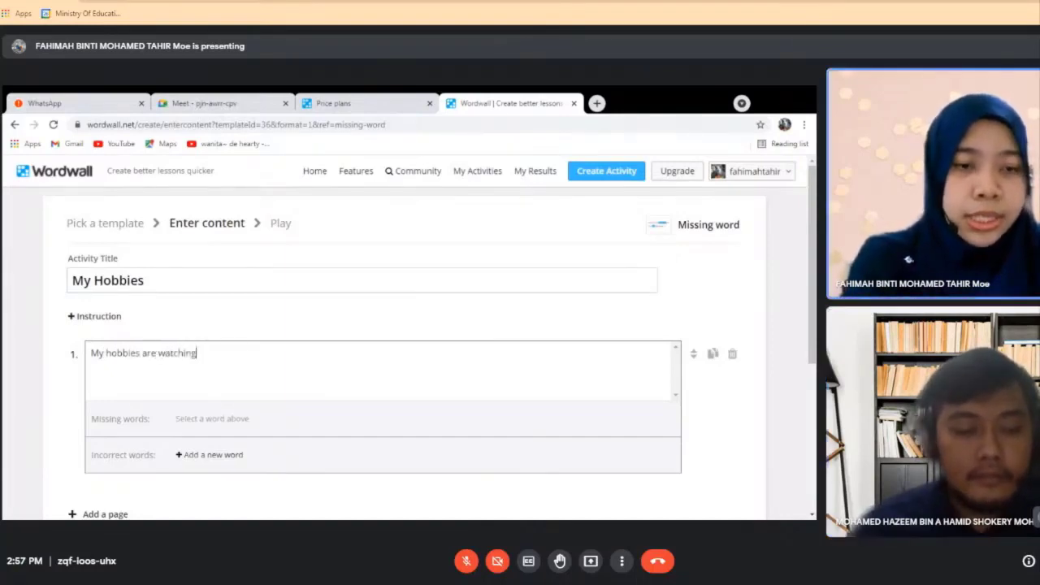
pyautogui.write(' television and')
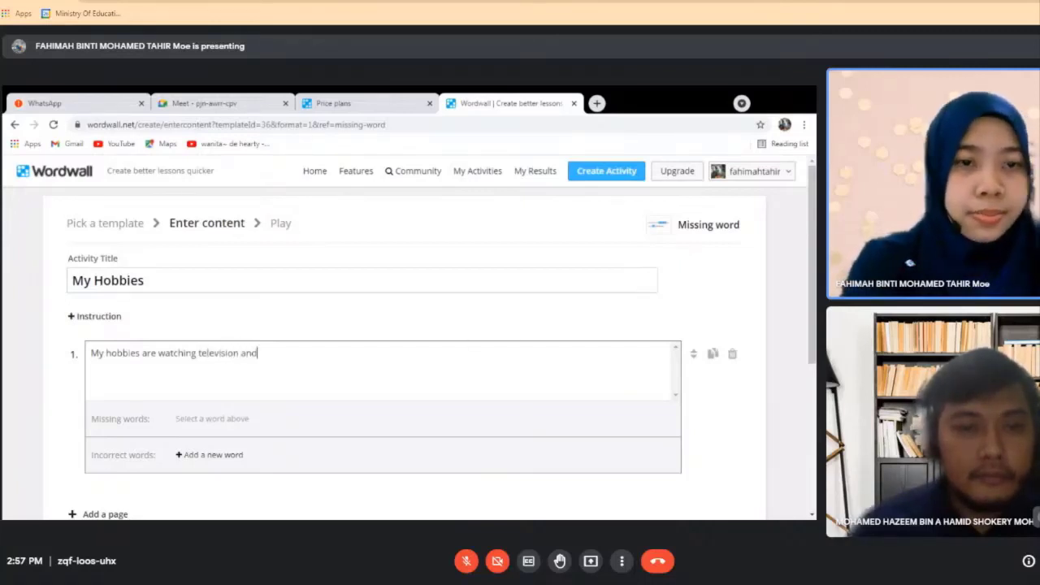
pyautogui.write(' reading')
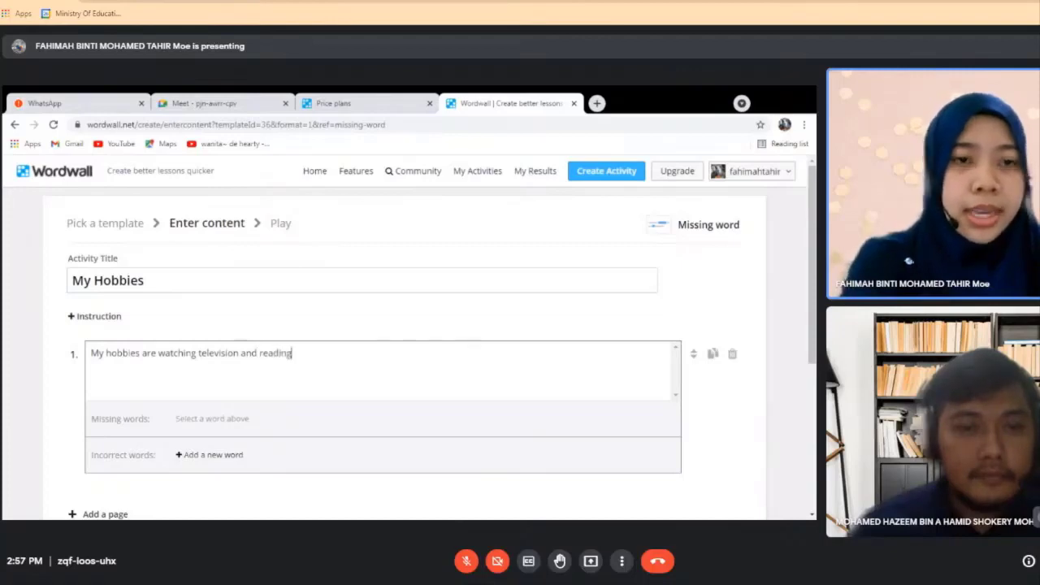
pyautogui.write('.')
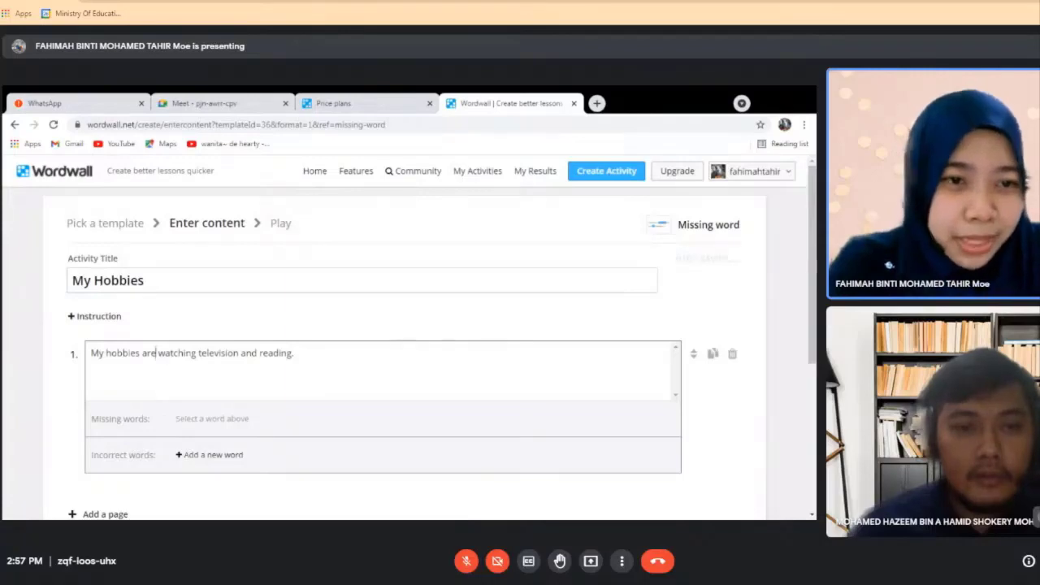
# Mark "are" in the first sentence as a missing word
pyautogui.moveTo(156, 352); pyautogui.dragTo(142, 353)
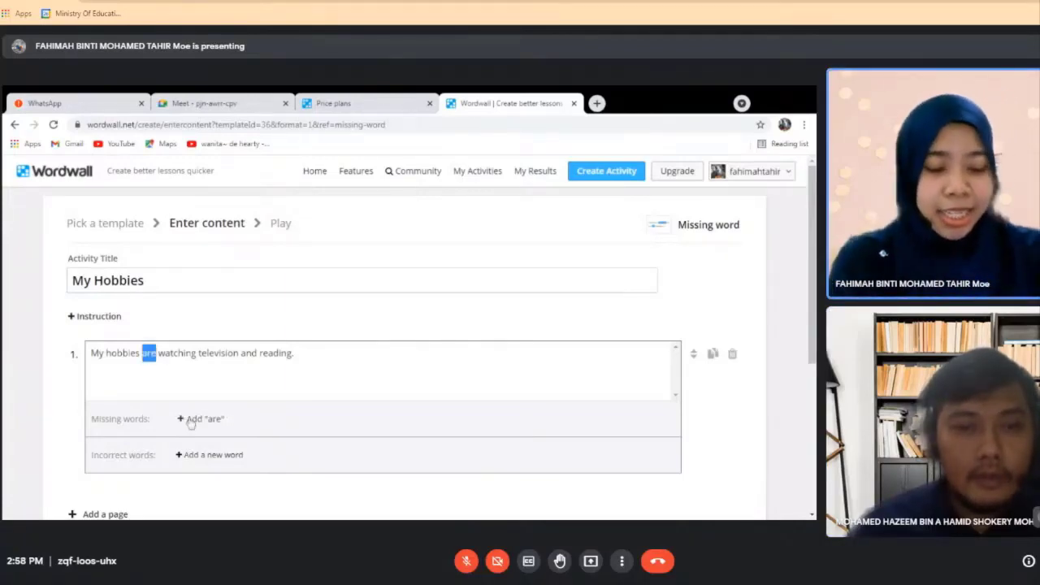
pyautogui.click(191, 421)
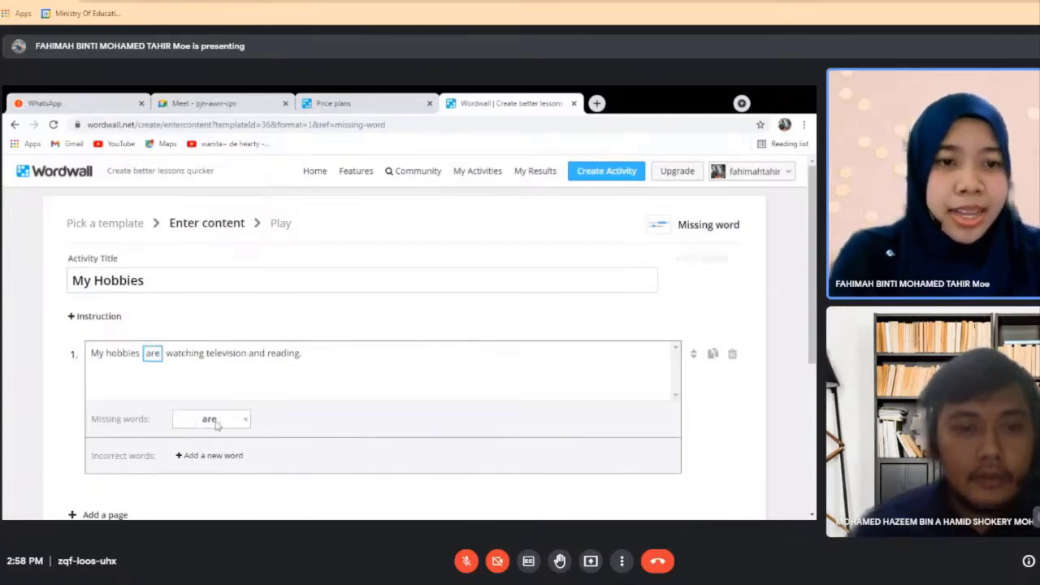
pyautogui.moveTo(166, 352); pyautogui.dragTo(246, 353)
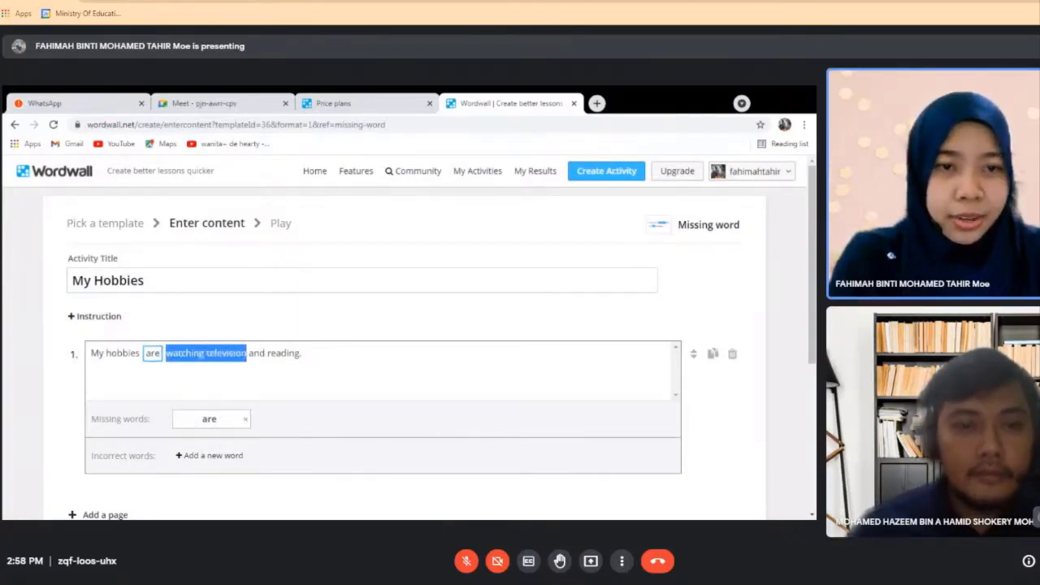
pyautogui.click(249, 353)
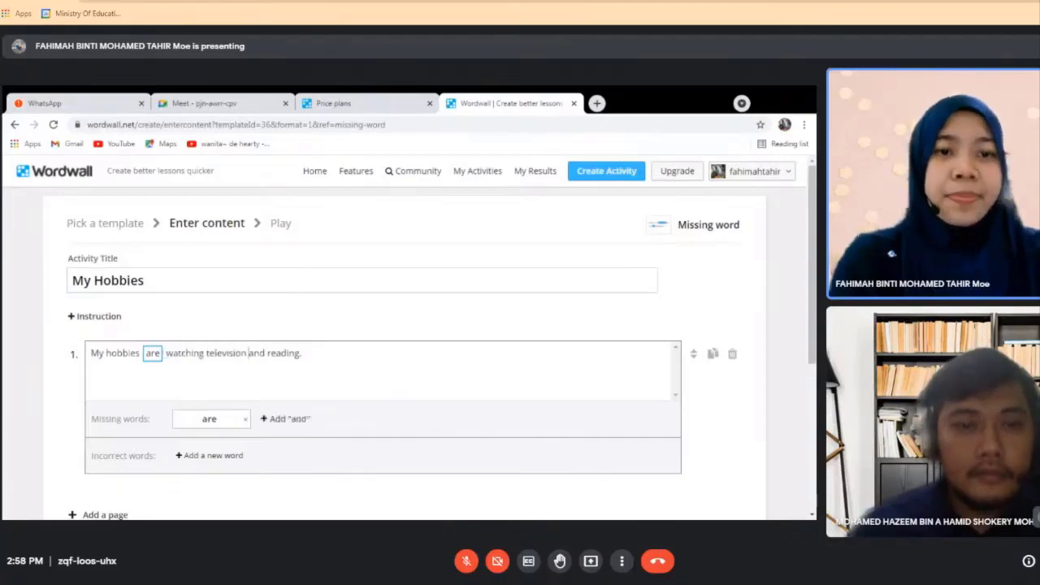
pyautogui.click(275, 421)
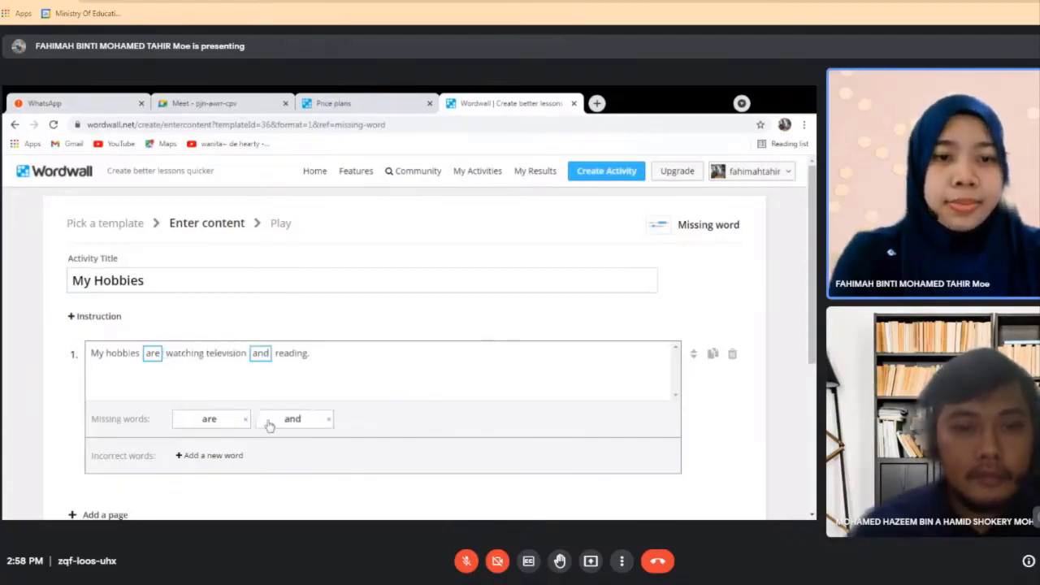
pyautogui.click(328, 420)
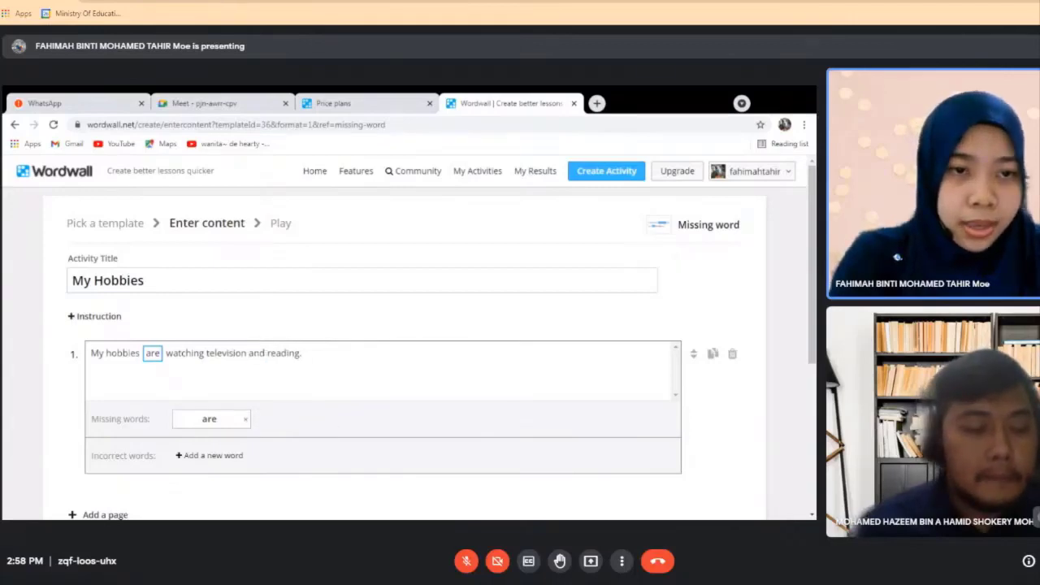
# Mark the phrase "watching television" in the first sentence as a missing word
pyautogui.moveTo(165, 353); pyautogui.dragTo(246, 352)
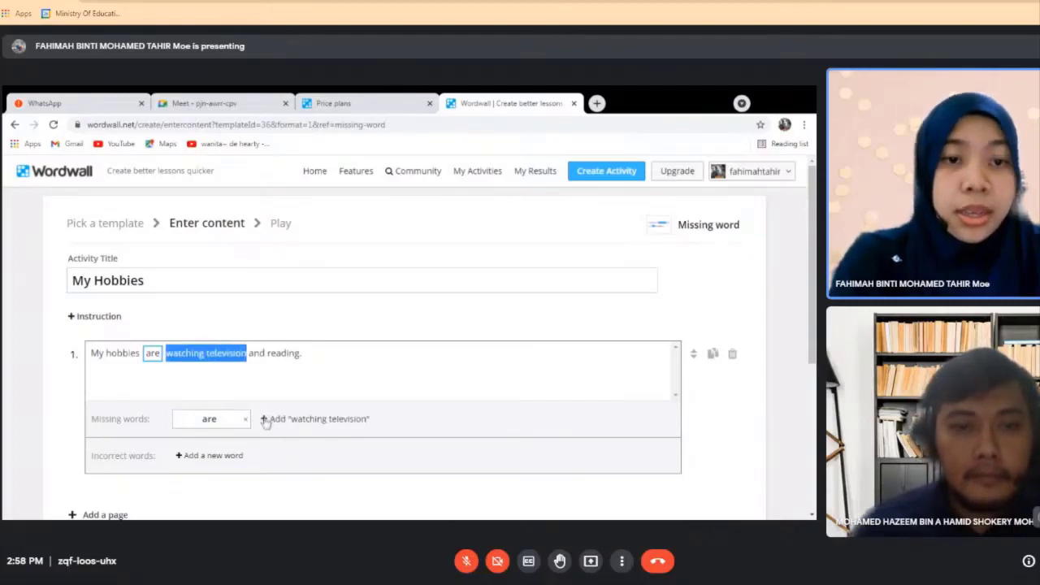
pyautogui.click(268, 419)
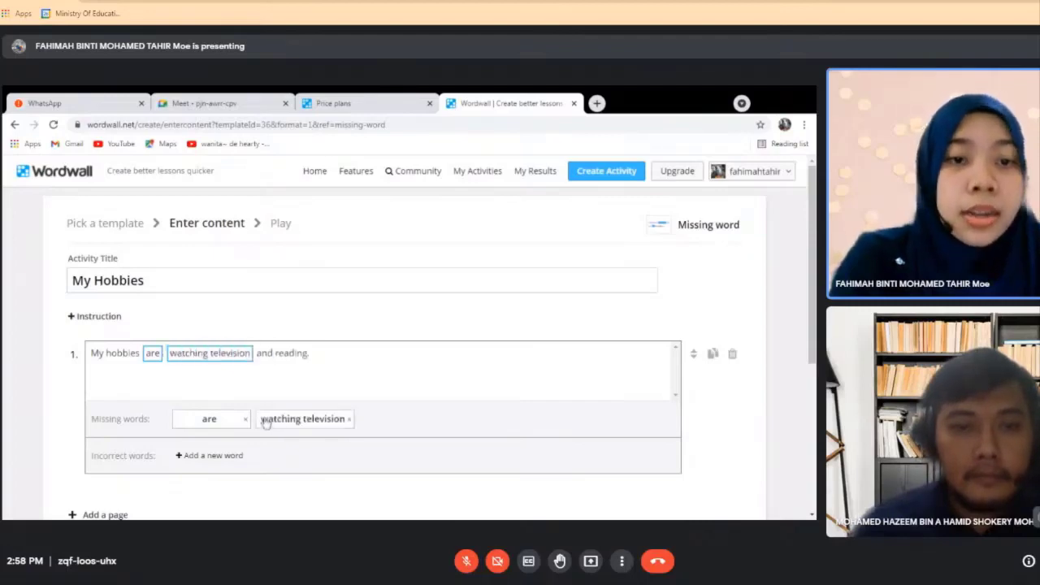
pyautogui.click(182, 456)
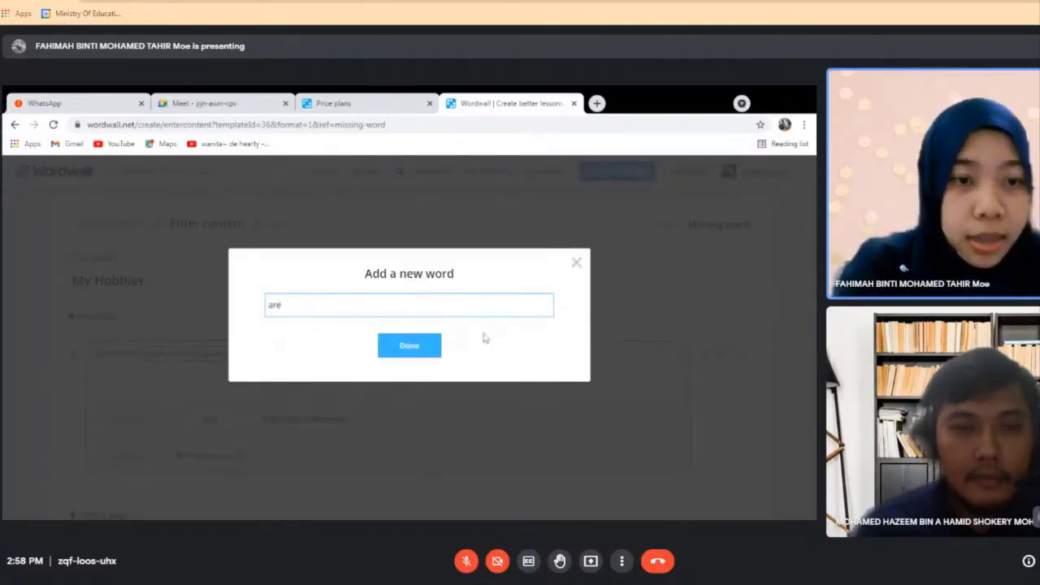
pyautogui.press('BackSpace')
pyautogui.press('BackSpace')
pyautogui.press('BackSpace')
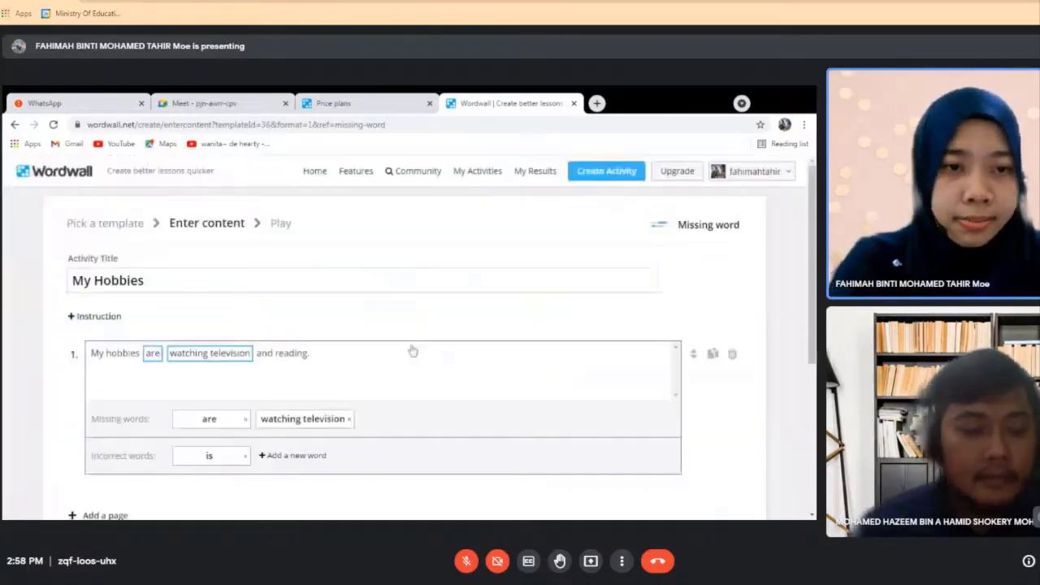
pyautogui.click(416, 346)
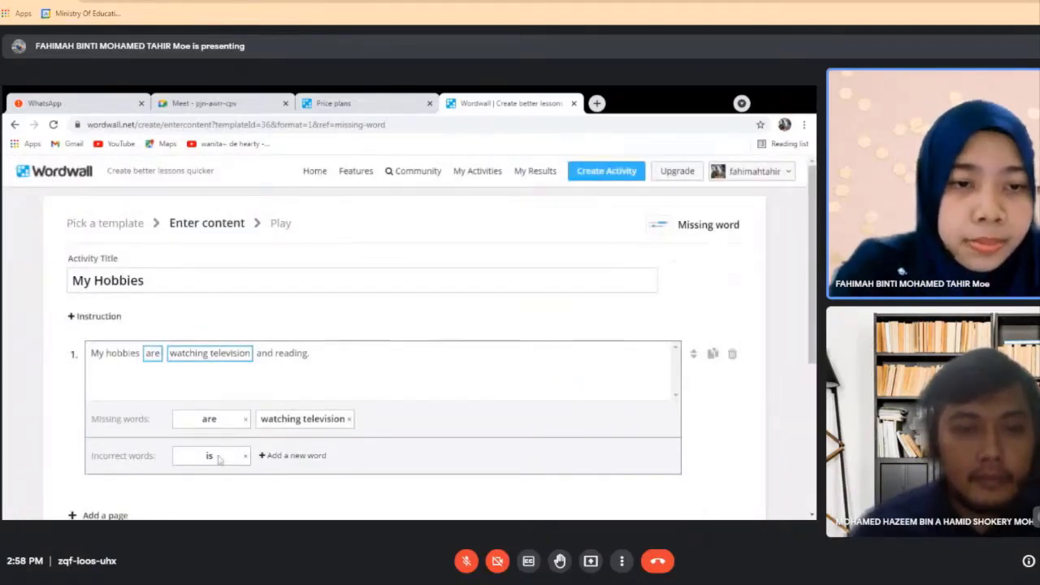
pyautogui.click(245, 456)
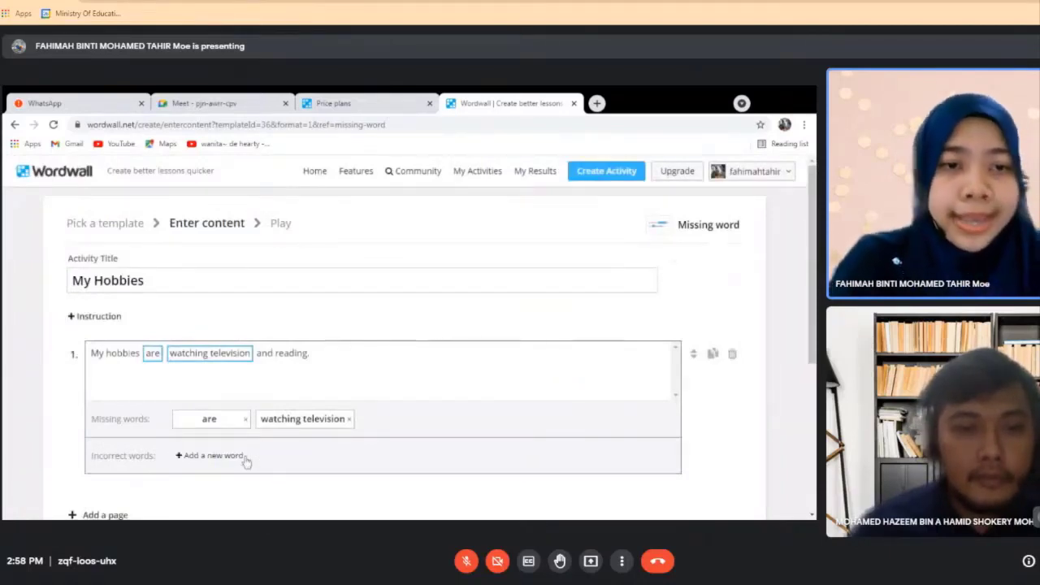
# Add "is" as an incorrect word for the first sentence
pyautogui.click(187, 456)
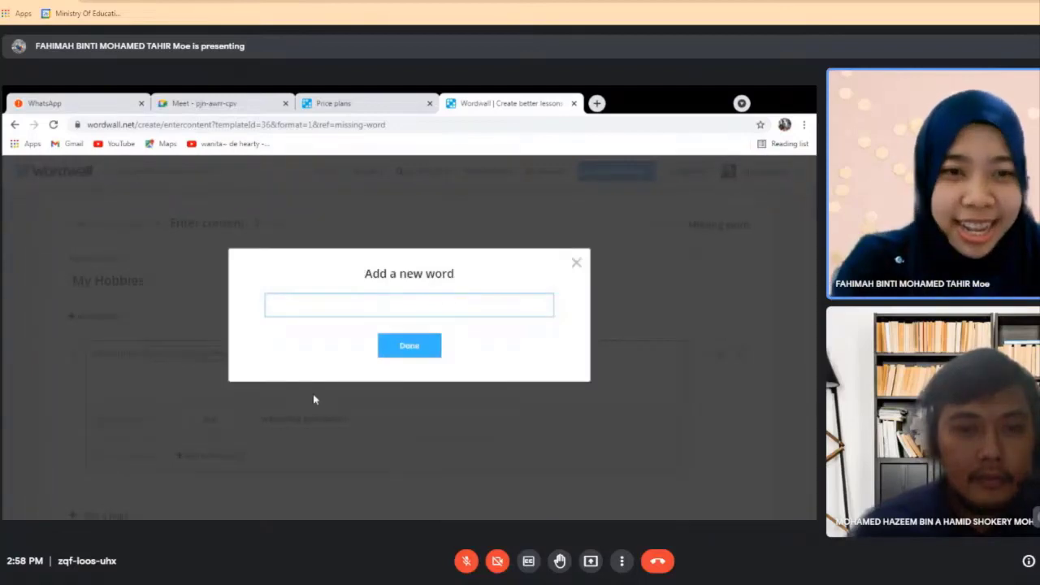
pyautogui.write('a')
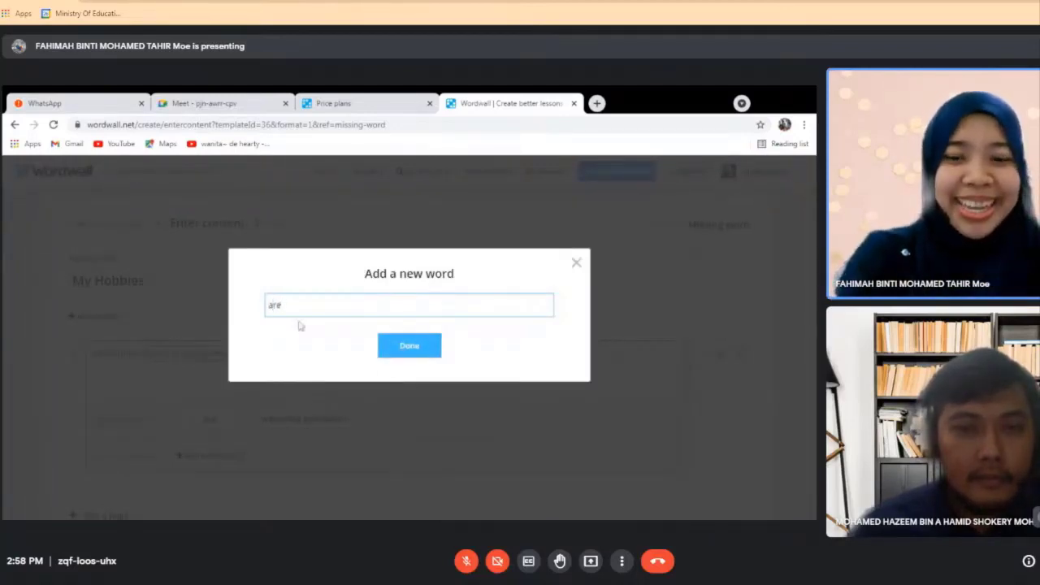
pyautogui.click(404, 348)
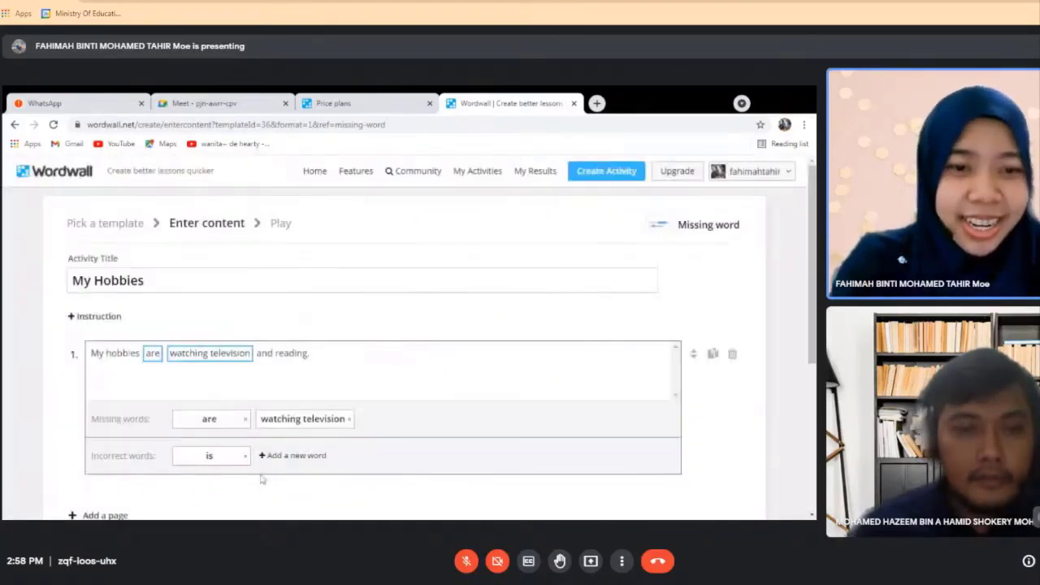
# Try to add "watching television" as another incorrect word for the first sentence
pyautogui.click(263, 457)
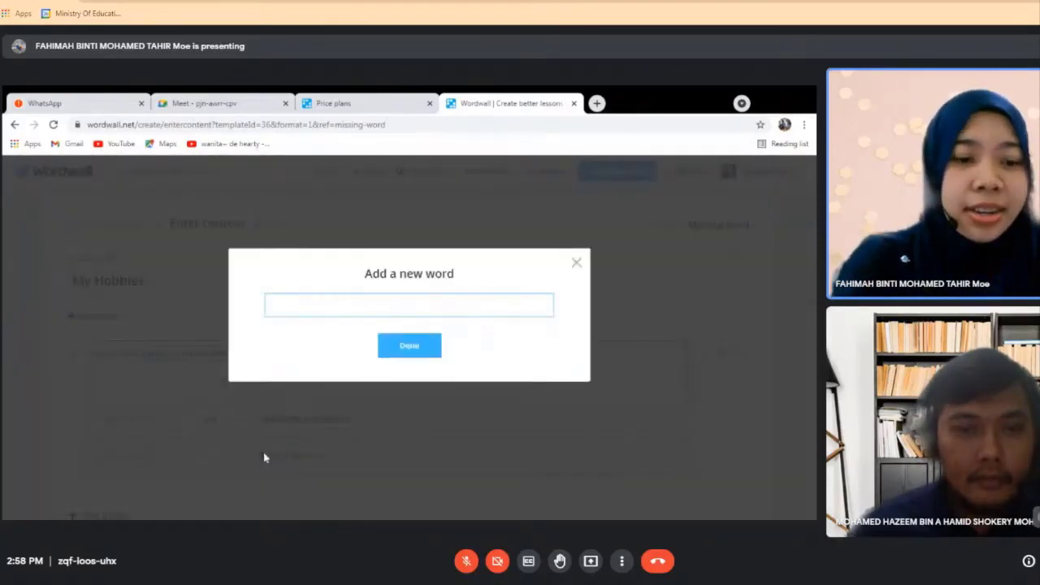
pyautogui.write('watching')
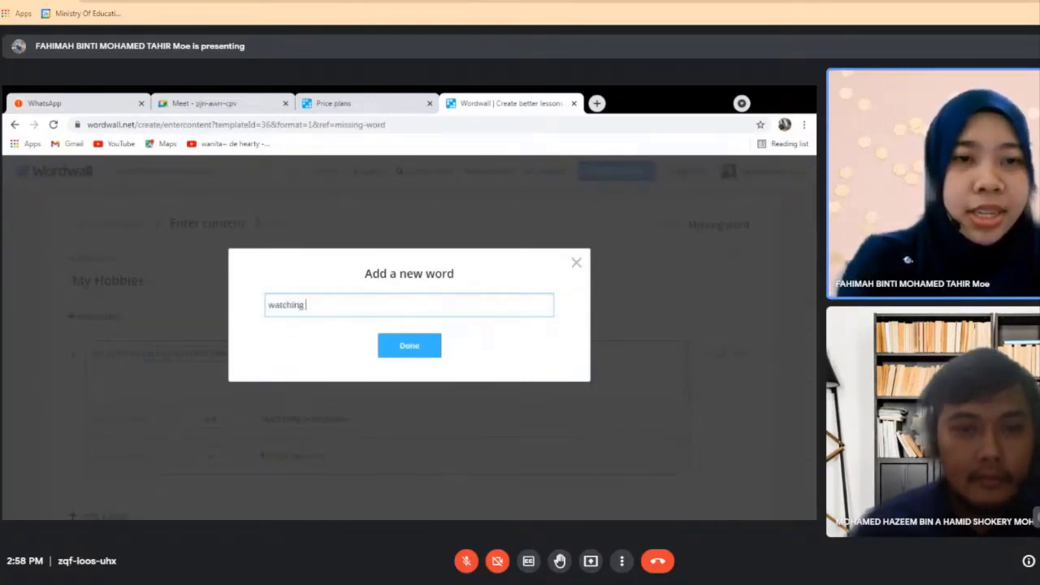
pyautogui.write(' tele')
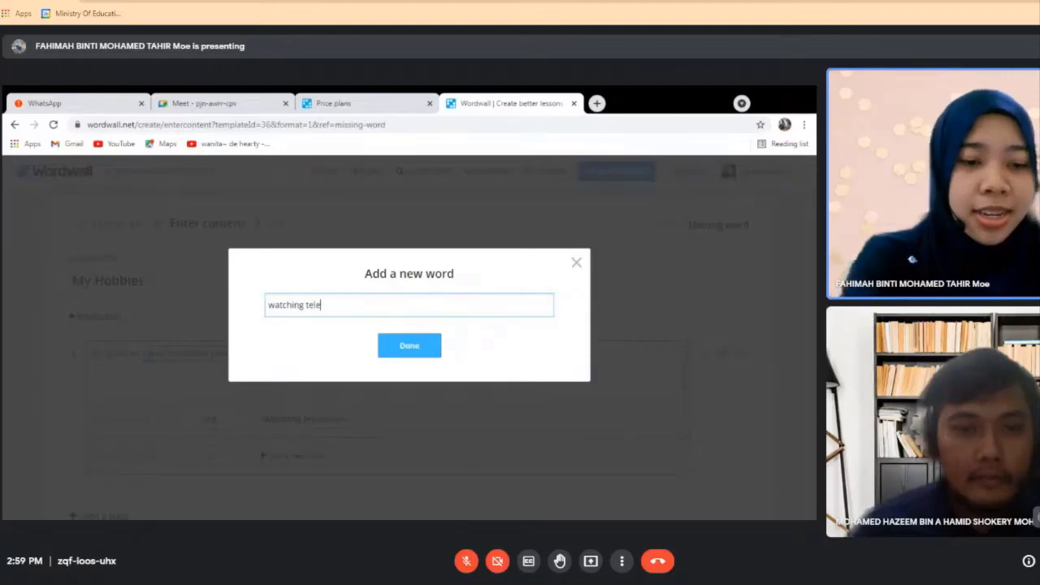
pyautogui.write('visio')
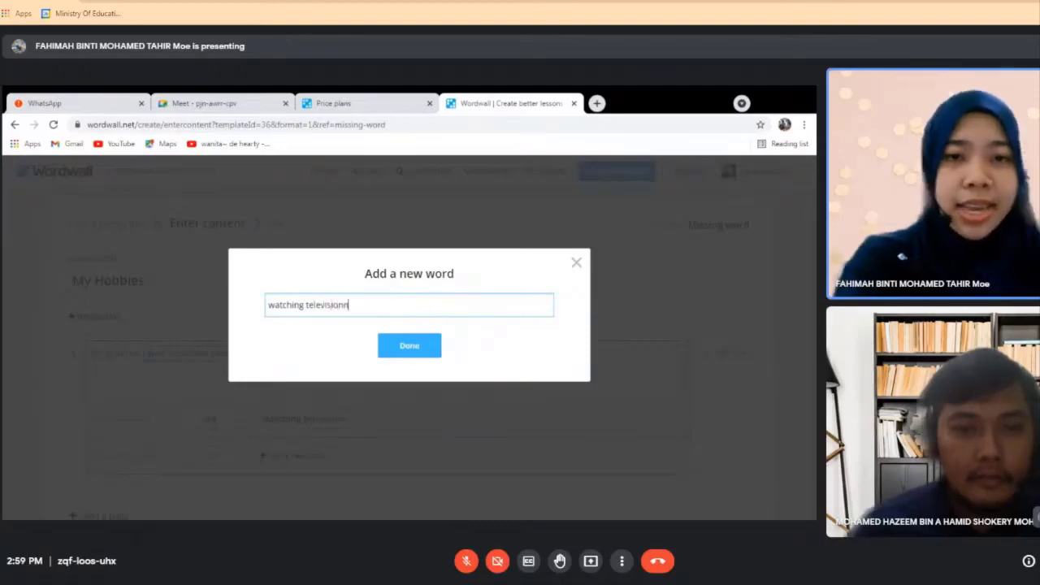
pyautogui.write('nn')
pyautogui.press('BackSpace')
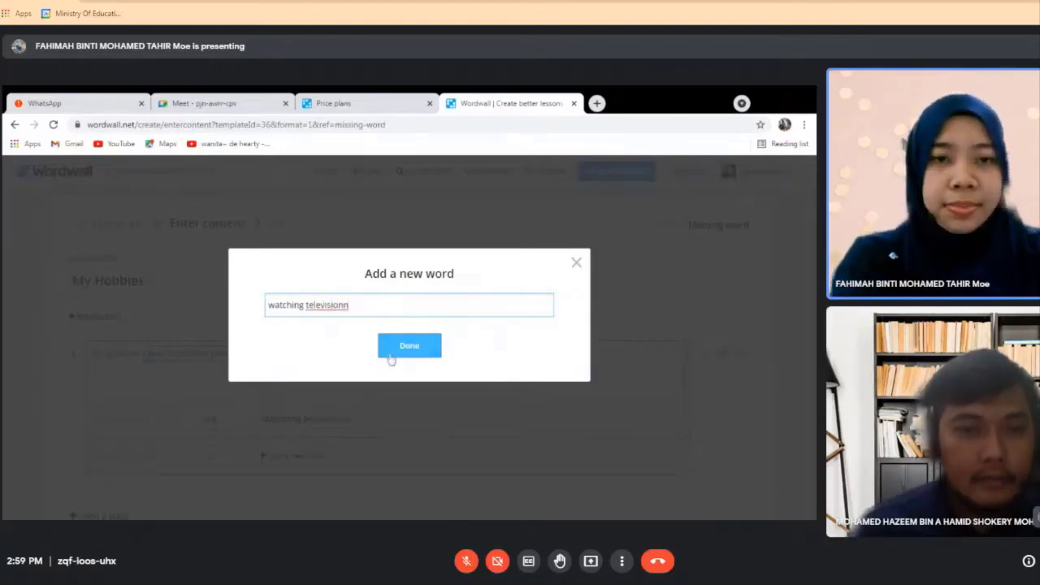
pyautogui.click(411, 346)
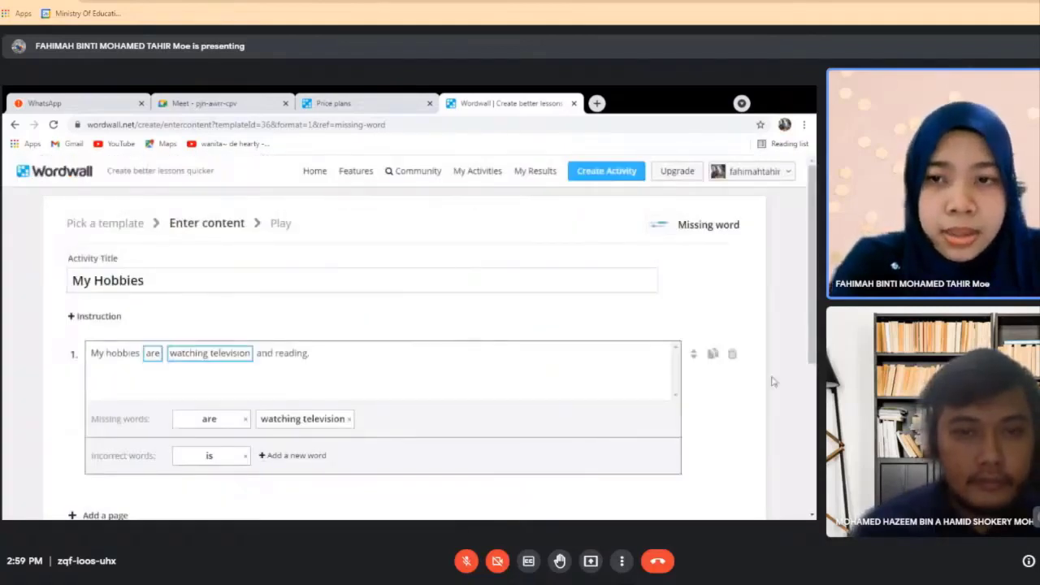
pyautogui.scroll(-2, 815, 280)
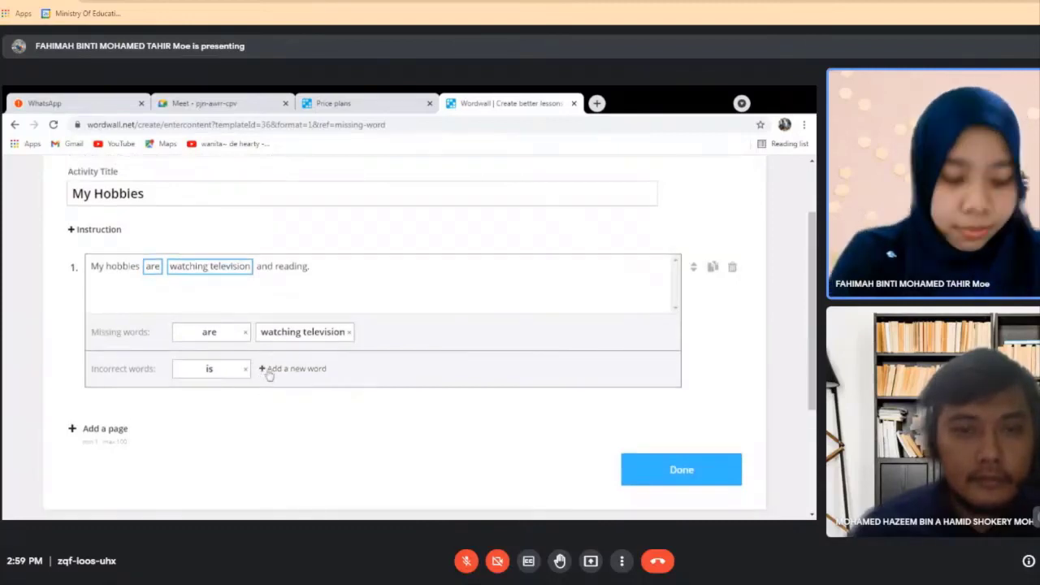
pyautogui.click(273, 370)
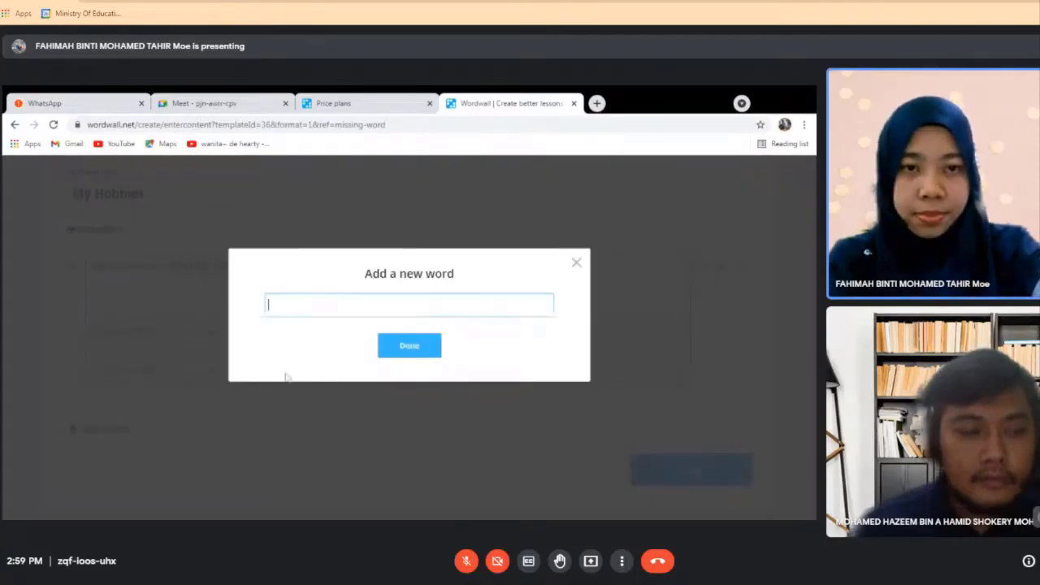
pyautogui.click(577, 270)
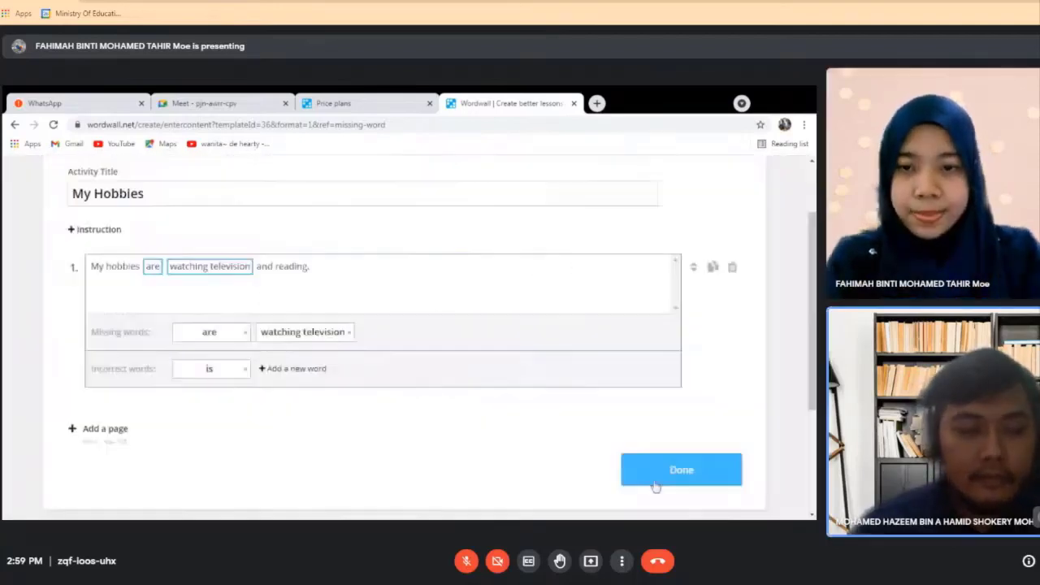
# Finish editing the My Hobbies Missing word activity and start playing it
pyautogui.click(665, 476)
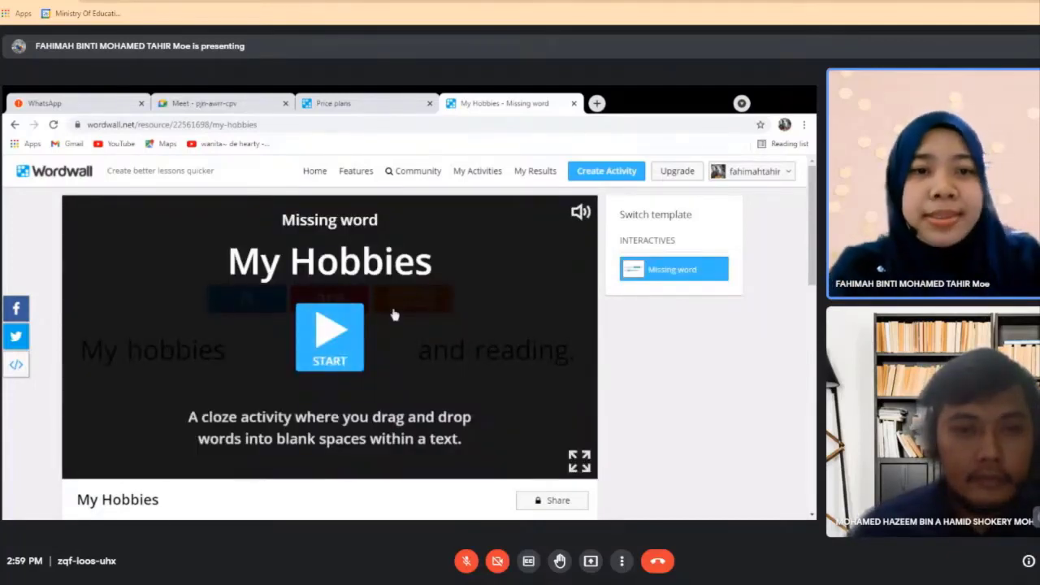
pyautogui.click(320, 340)
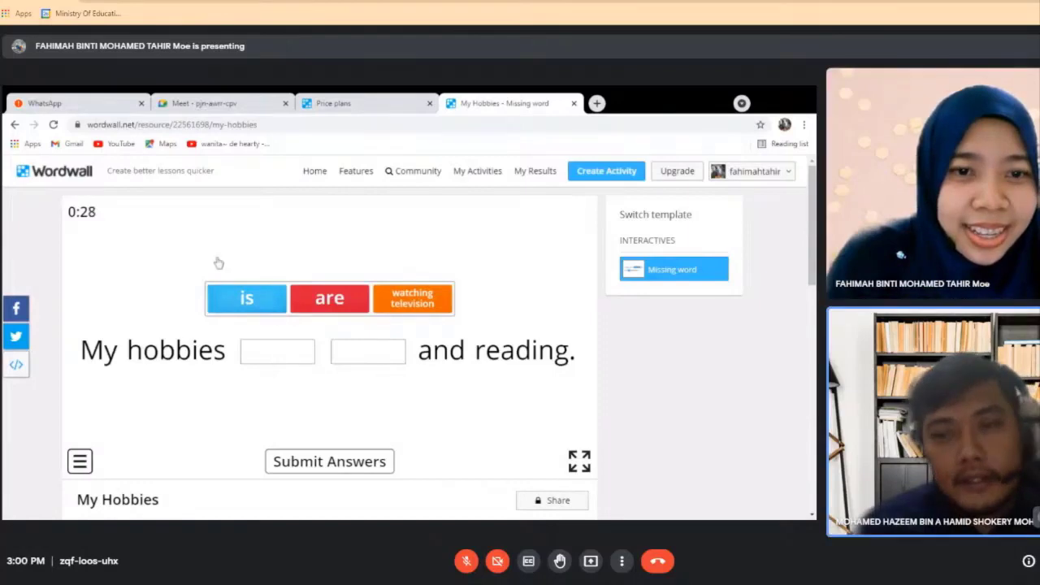
pyautogui.click(14, 125)
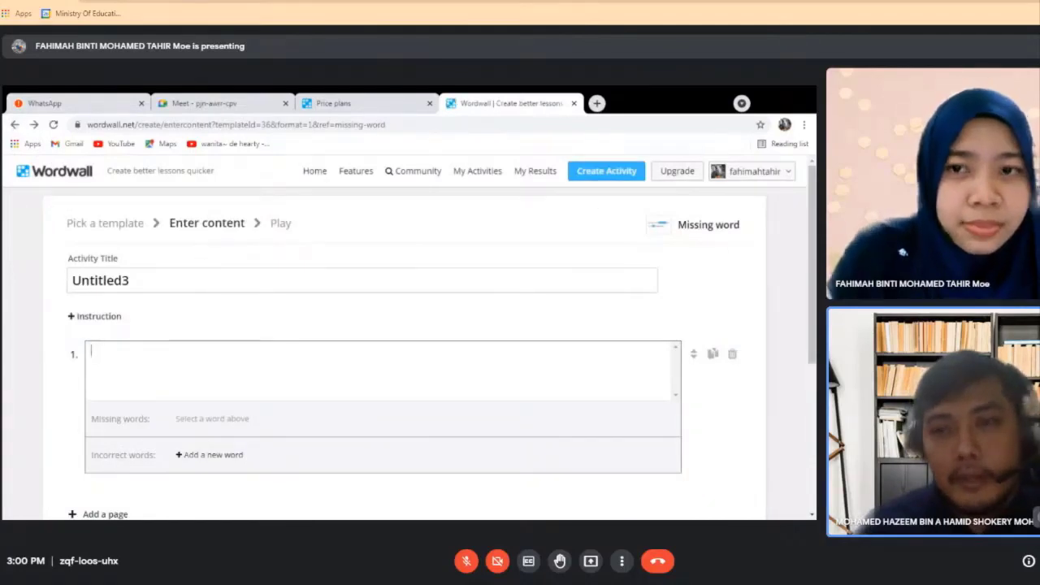
pyautogui.scroll(-1, 810, 229)
pyautogui.moveTo(810, 230); pyautogui.dragTo(808, 196)
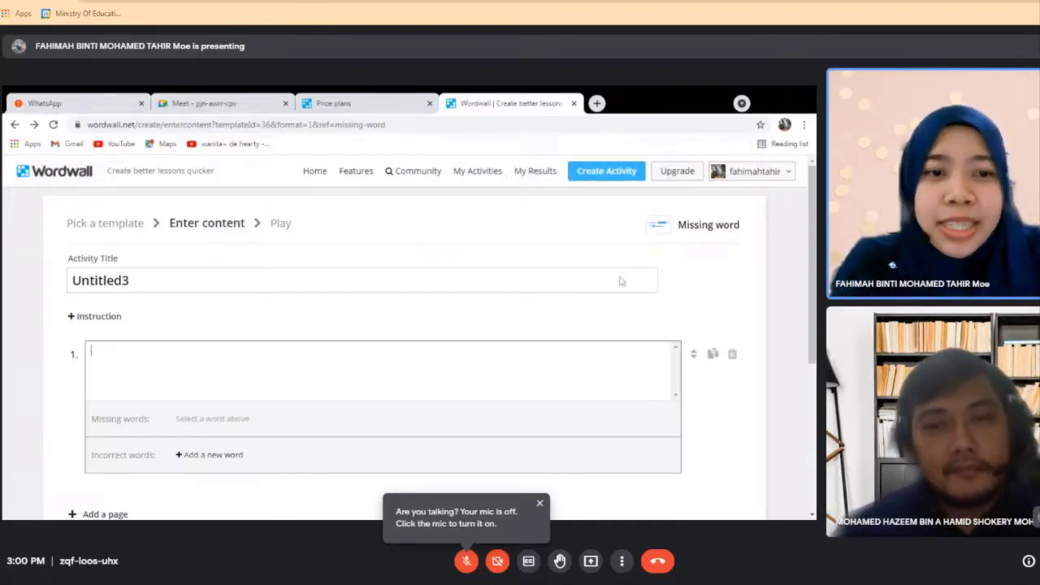
# Open the "Pengurusan Kehidupan- Alatan Kebersihan Diri" quiz from the saved activities
pyautogui.click(479, 183)
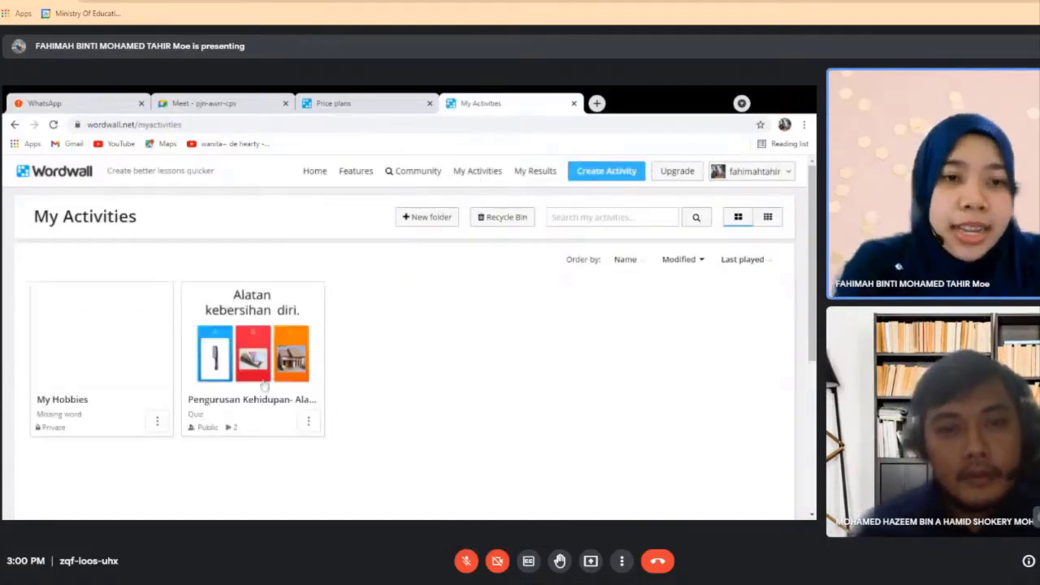
pyautogui.click(255, 356)
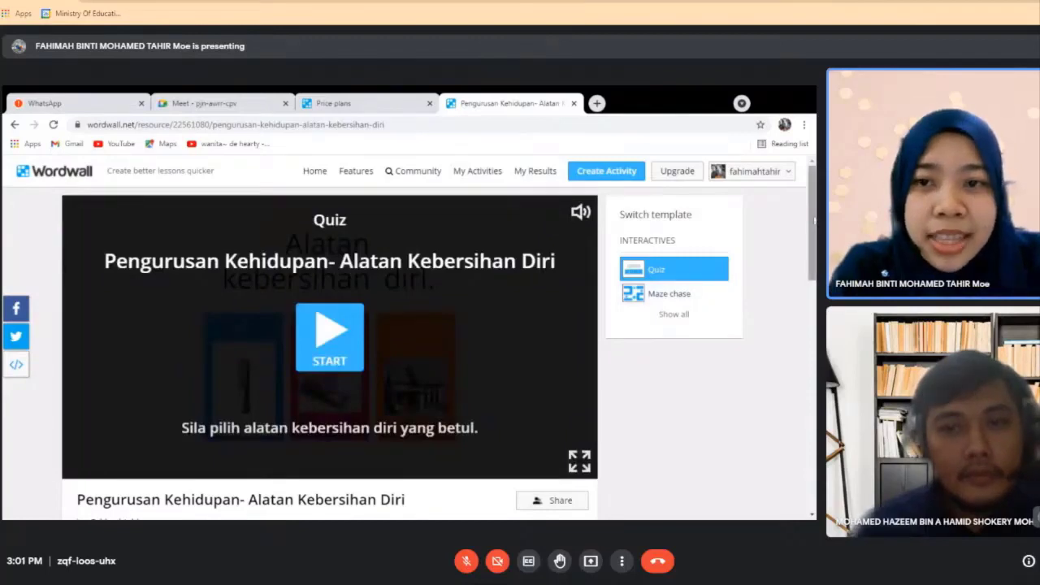
# Share the quiz with students as an assignment, keeping the default results title, name registration, no deadline and end-of-game options
pyautogui.scroll(-3, 754, 277)
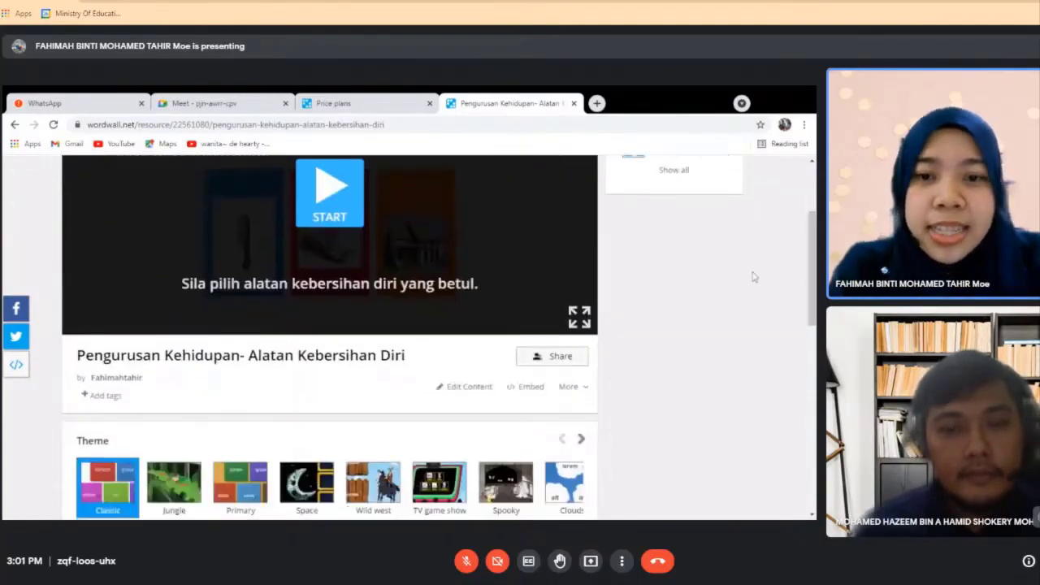
pyautogui.click(544, 361)
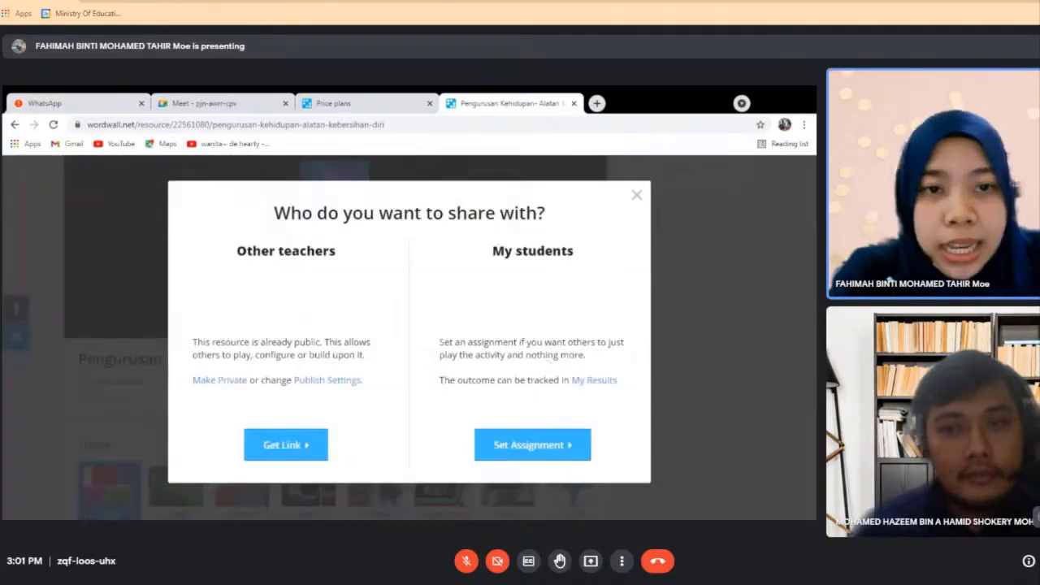
pyautogui.click(568, 448)
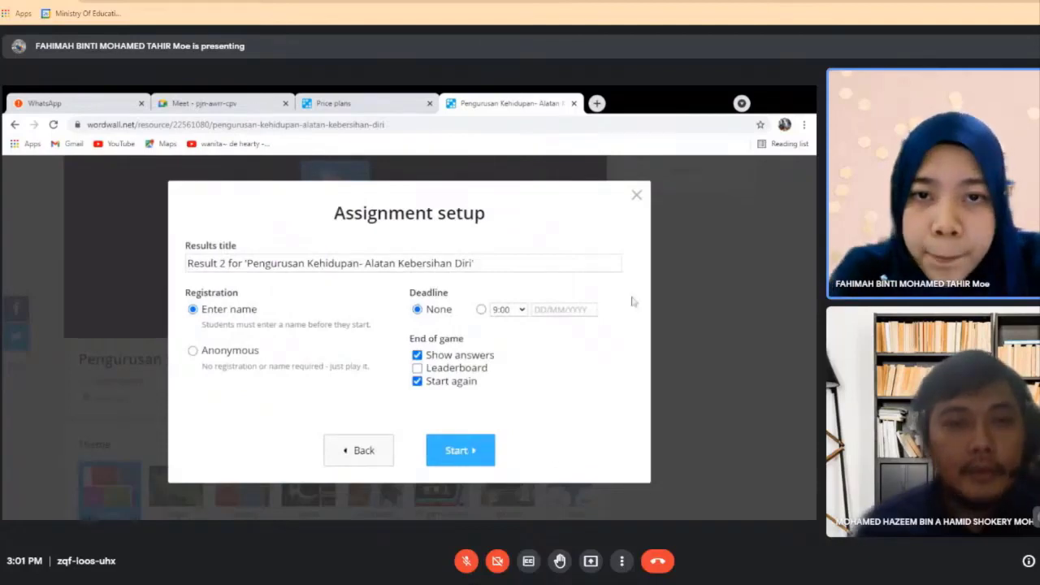
pyautogui.click(456, 451)
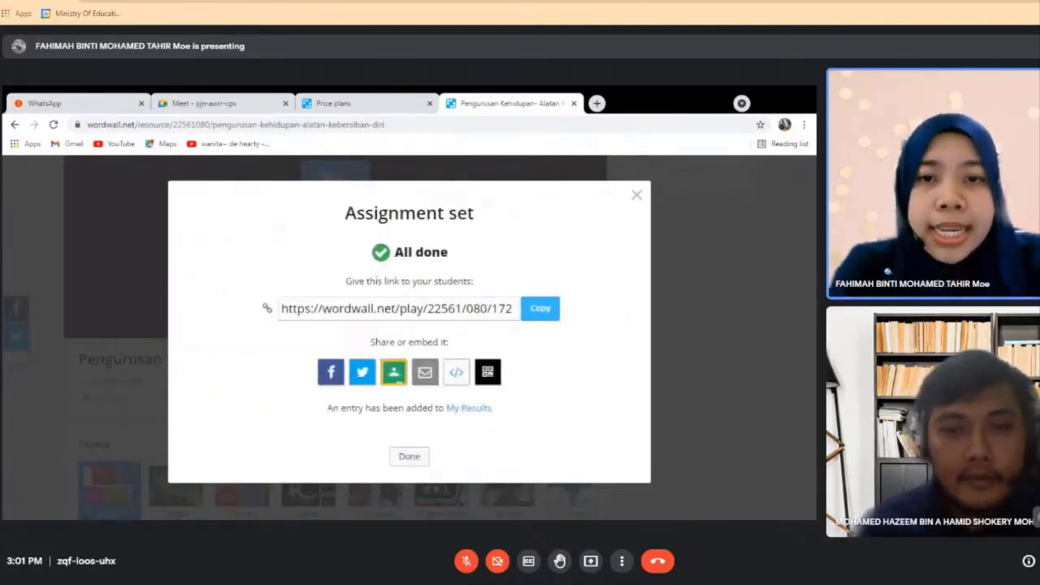
# Copy the student assignment link and close the assignment confirmation
pyautogui.click(541, 312)
pyautogui.click(542, 311)
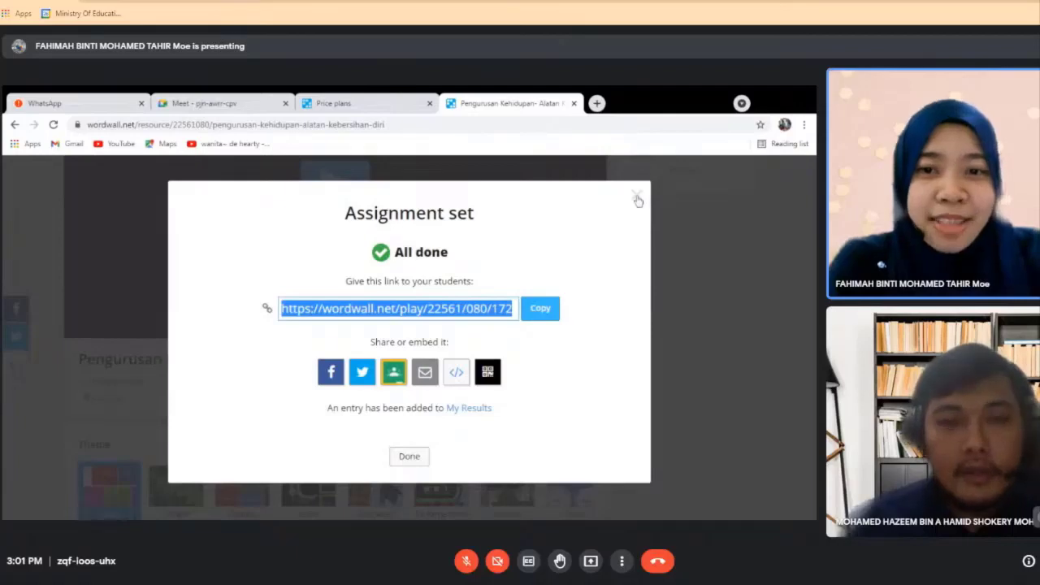
pyautogui.click(410, 456)
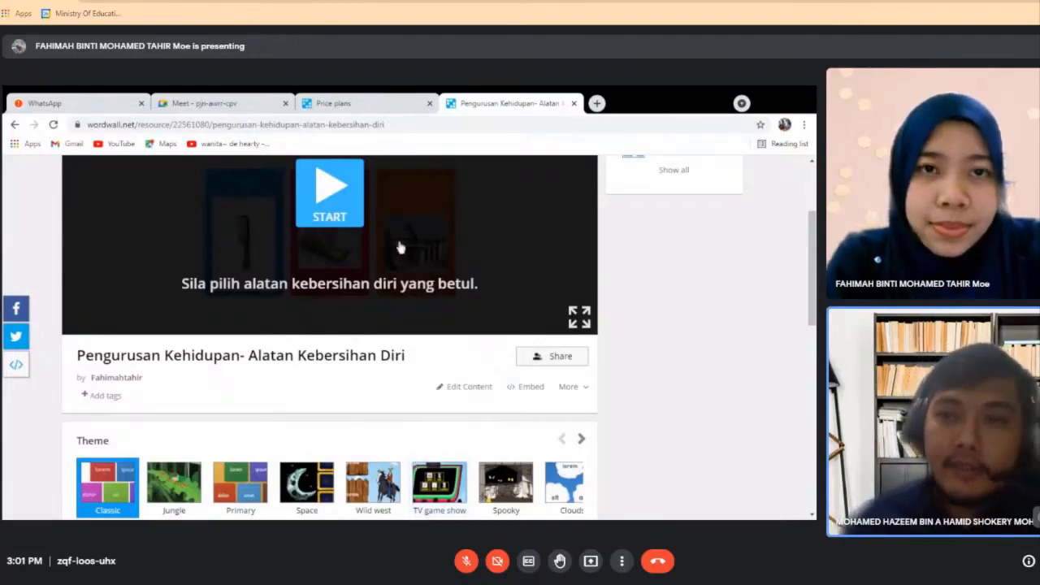
# Review the Basic, Standard and Pro price plans and the features included with every plan
pyautogui.click(364, 108)
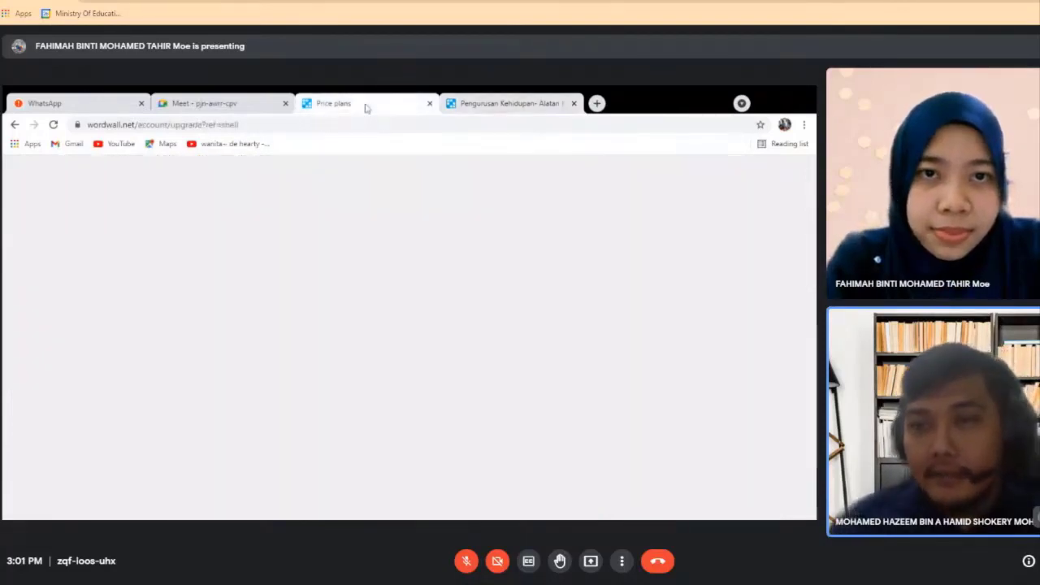
pyautogui.click(498, 104)
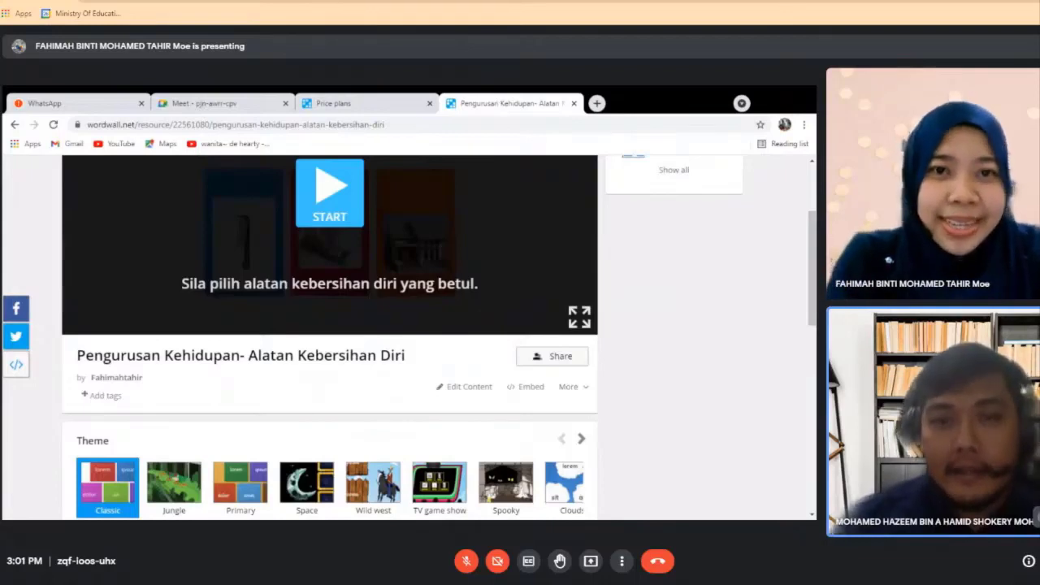
pyautogui.click(380, 104)
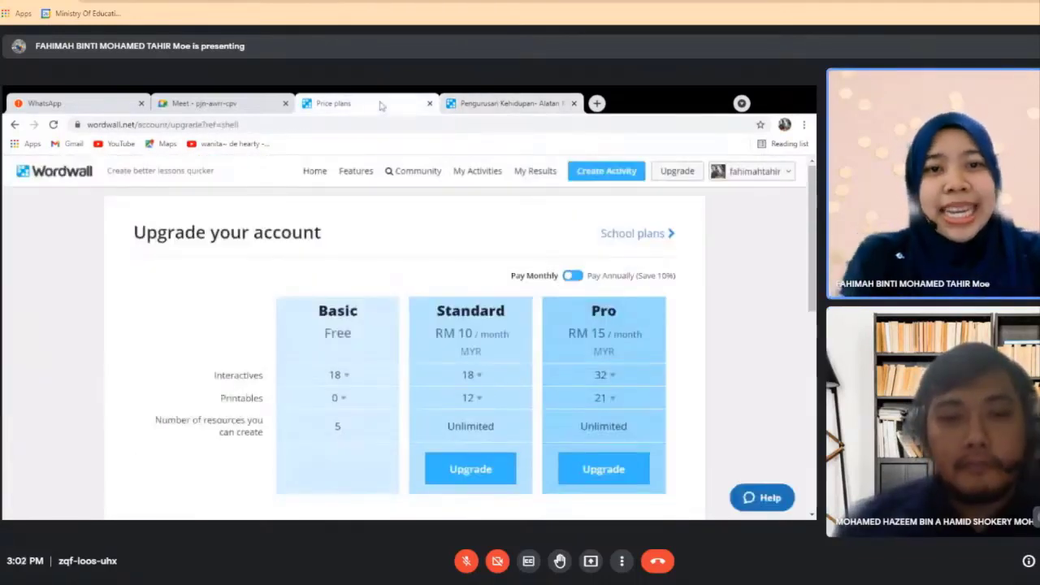
pyautogui.scroll(-3, 814, 241)
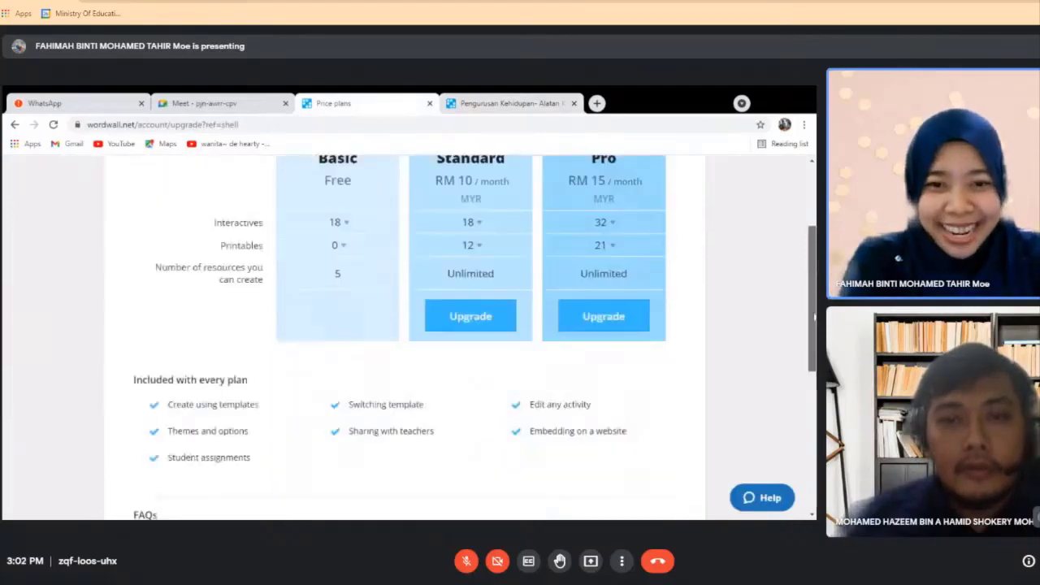
pyautogui.scroll(2, 792, 254)
pyautogui.scroll(1, 768, 248)
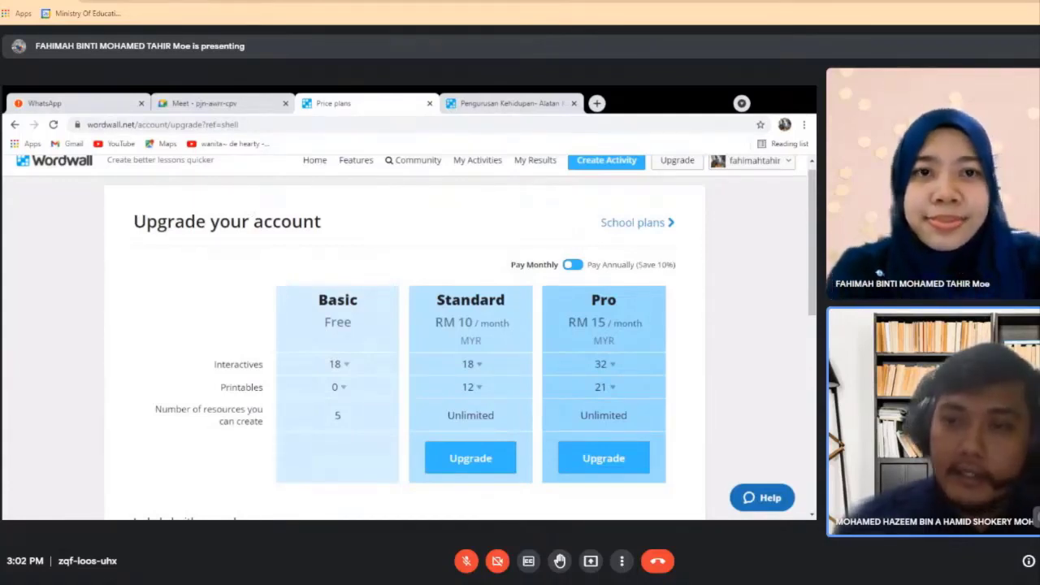
pyautogui.click(511, 103)
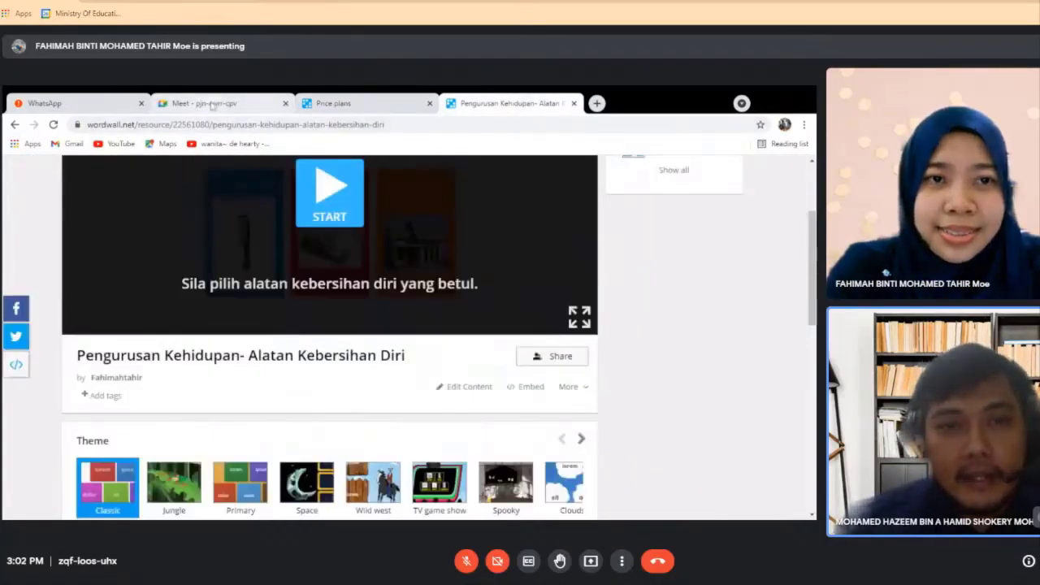
pyautogui.click(204, 103)
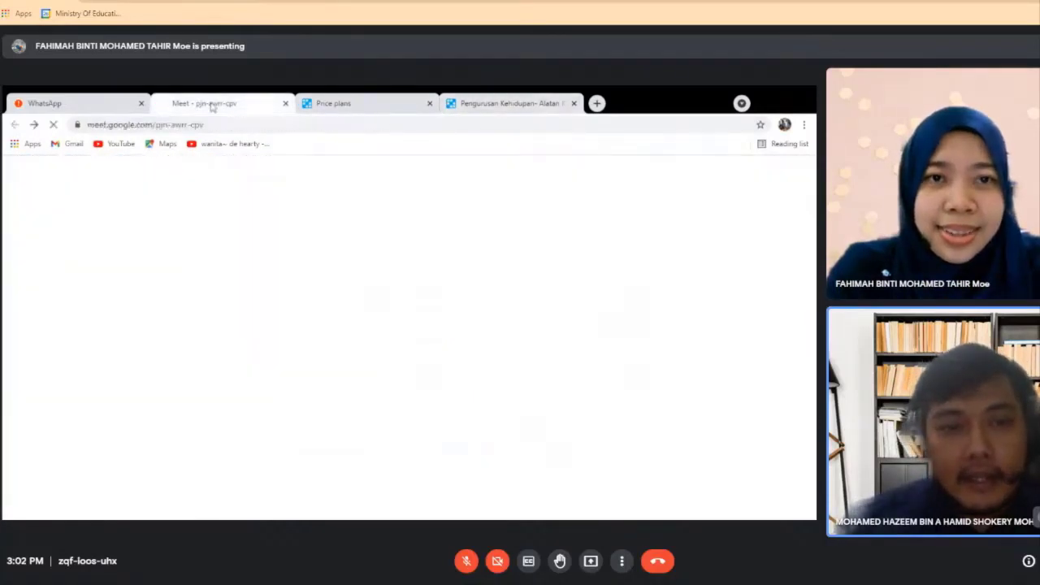
pyautogui.click(511, 111)
pyautogui.click(360, 106)
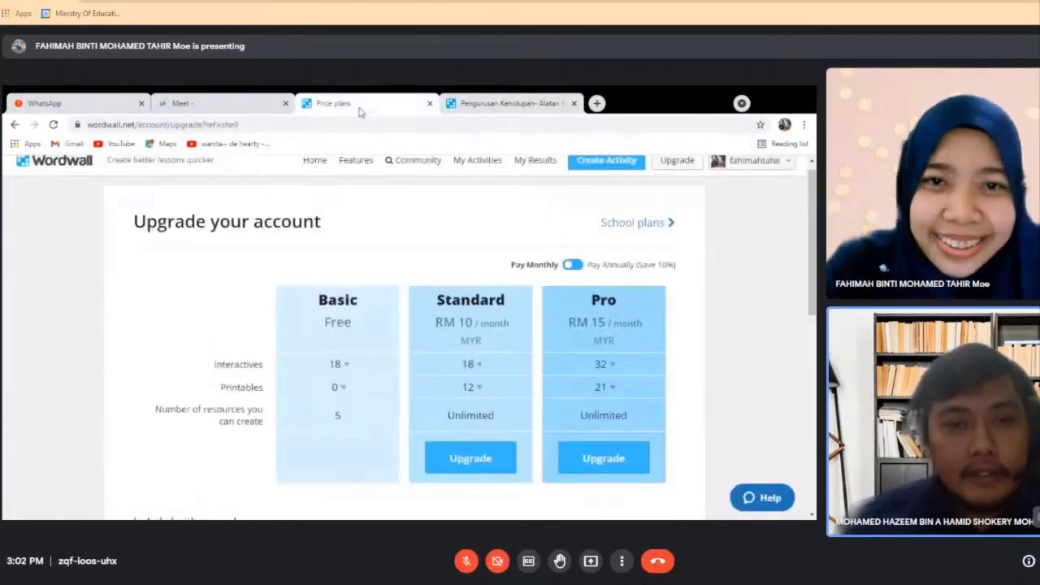
pyautogui.click(505, 110)
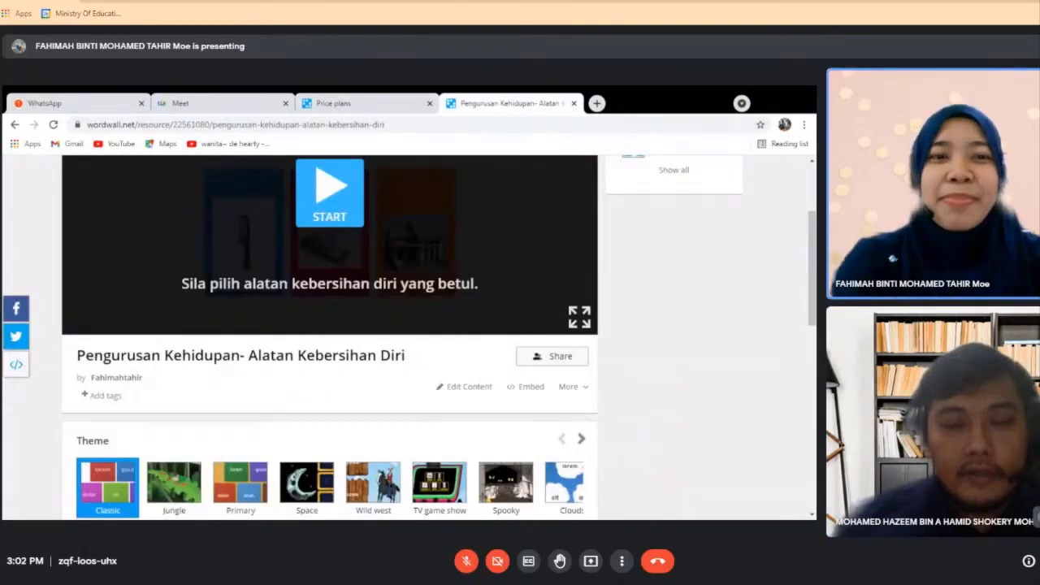
pyautogui.click(362, 105)
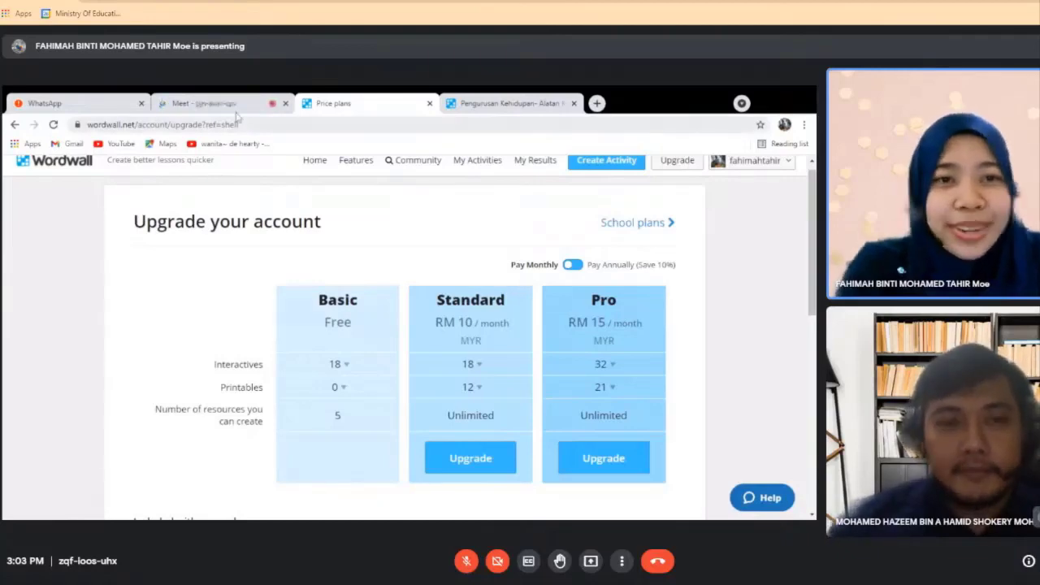
pyautogui.click(207, 104)
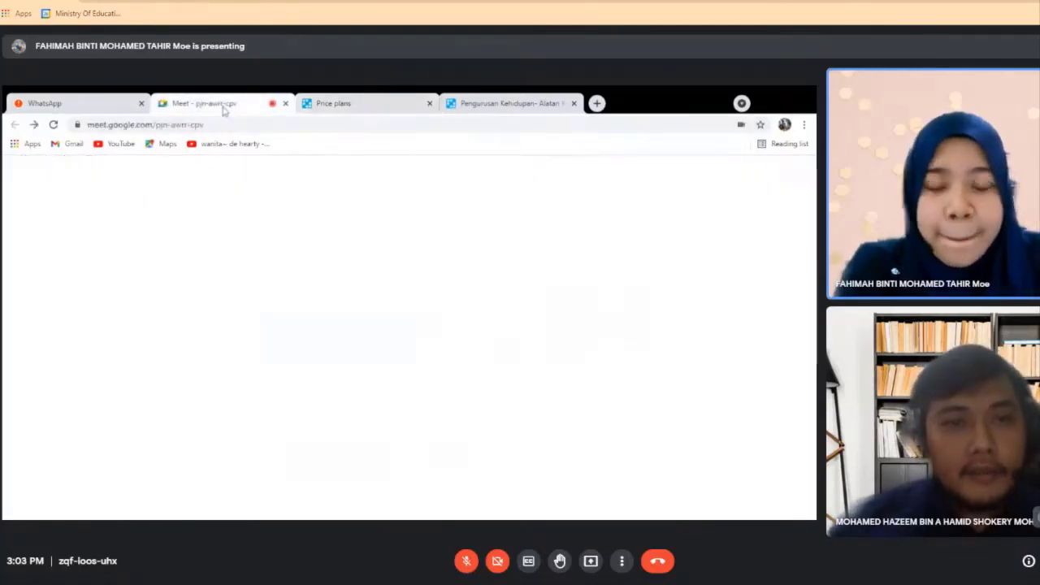